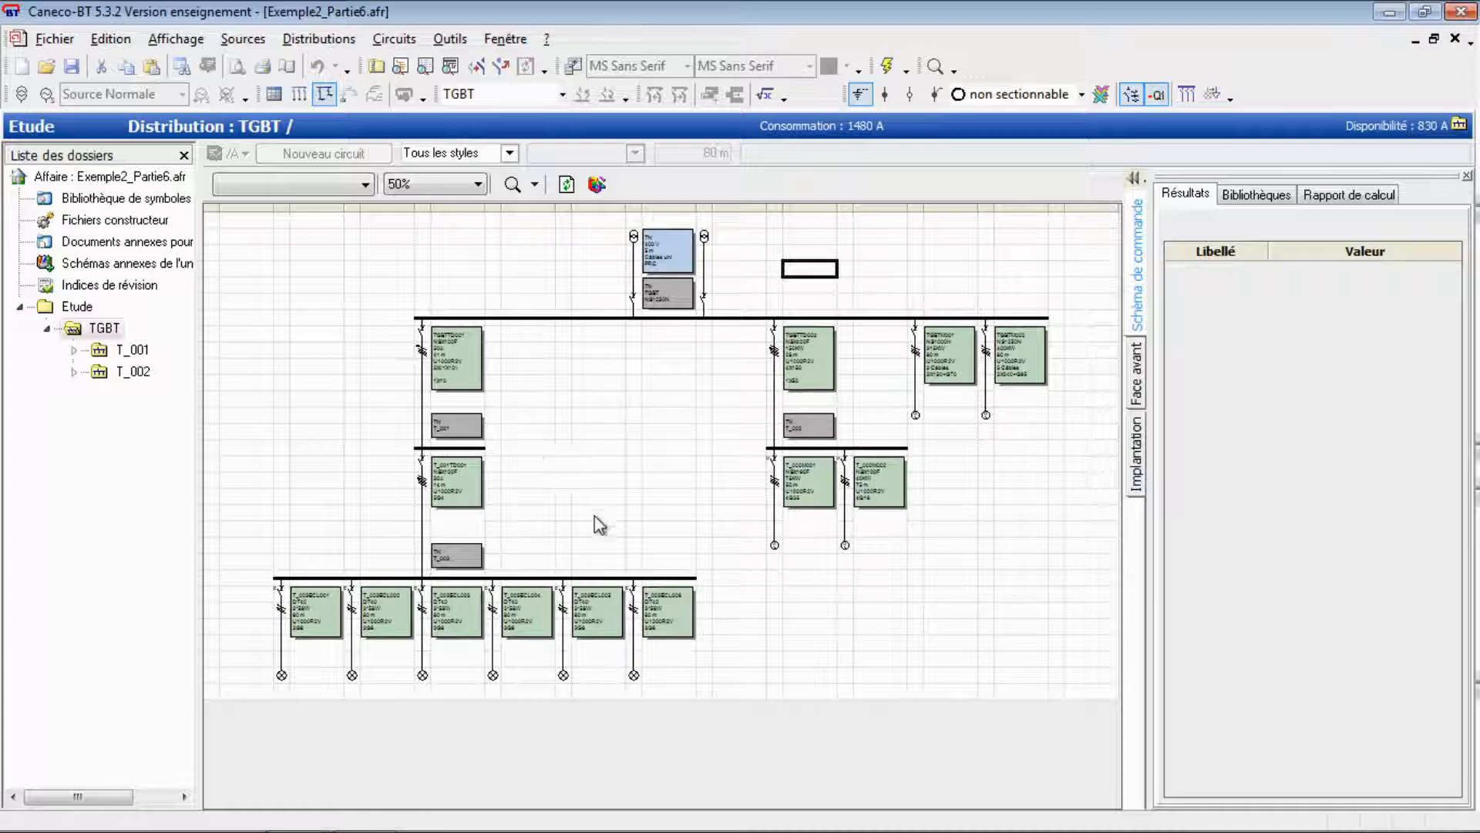
- Open the phase balancing table for distribution T_003
{"action": "left_click", "coordinate": [523, 577]}
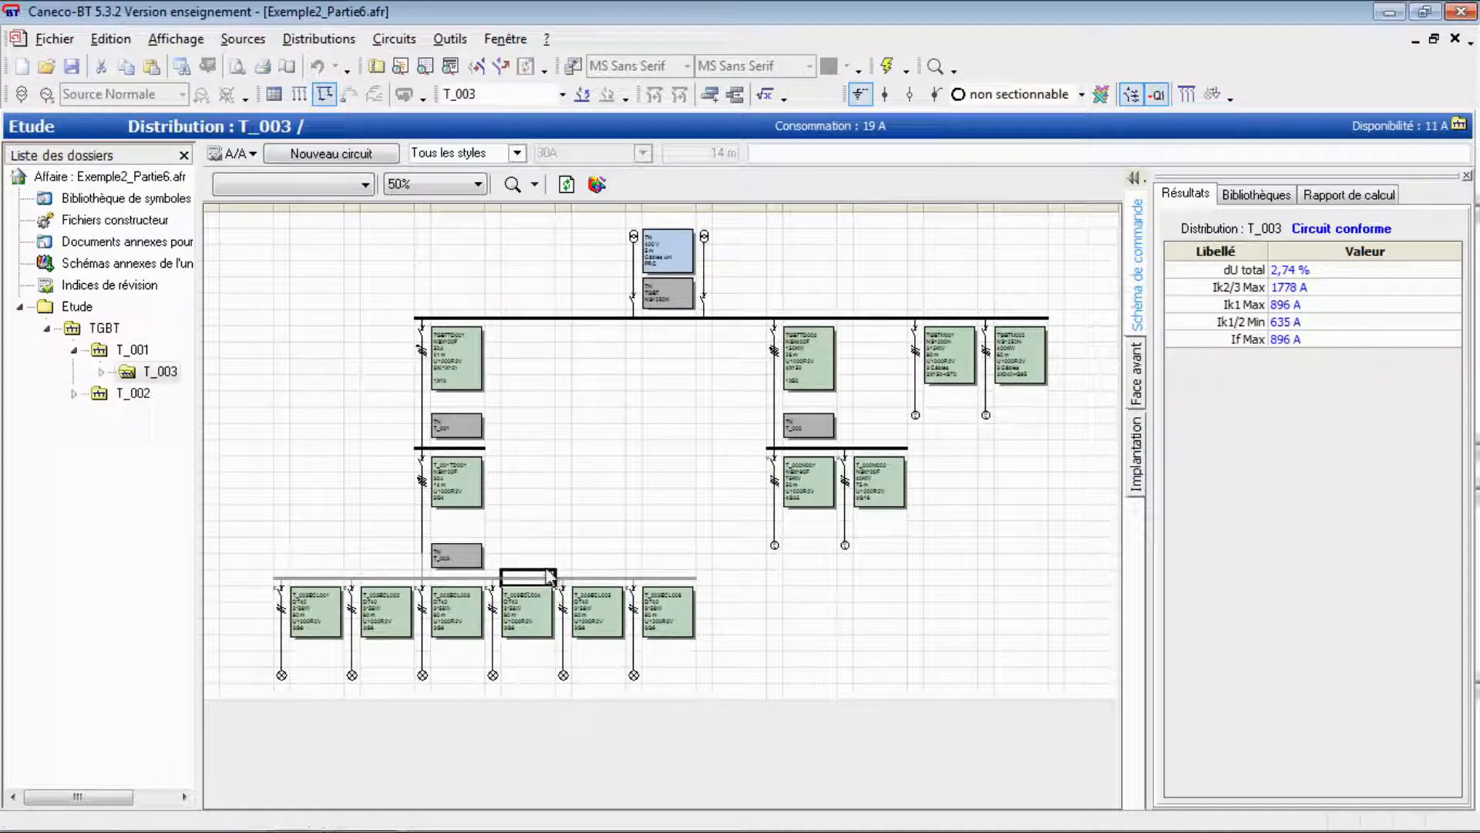
{"action": "left_click", "coordinate": [322, 40]}
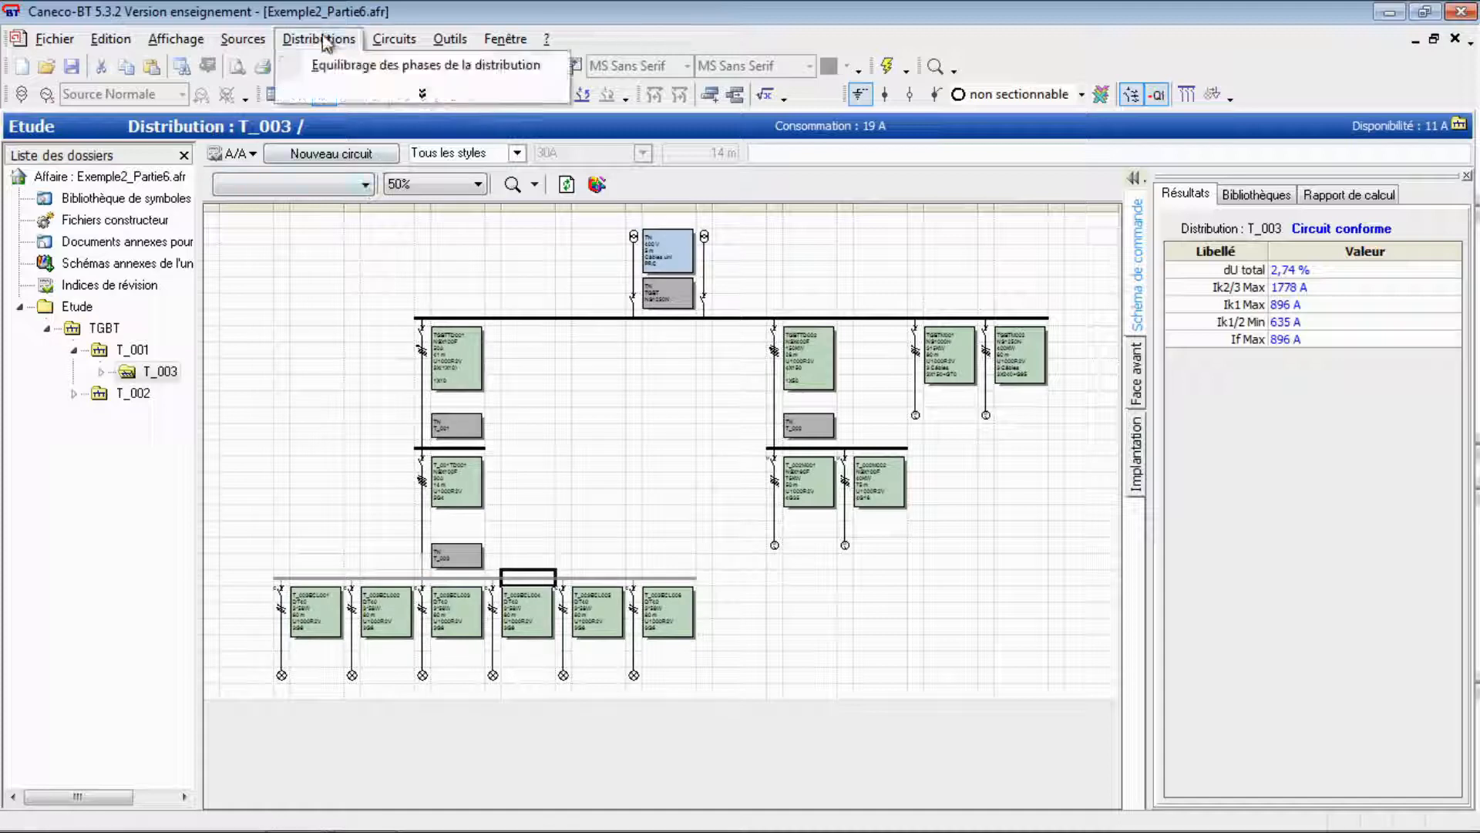
{"action": "left_click", "coordinate": [405, 93]}
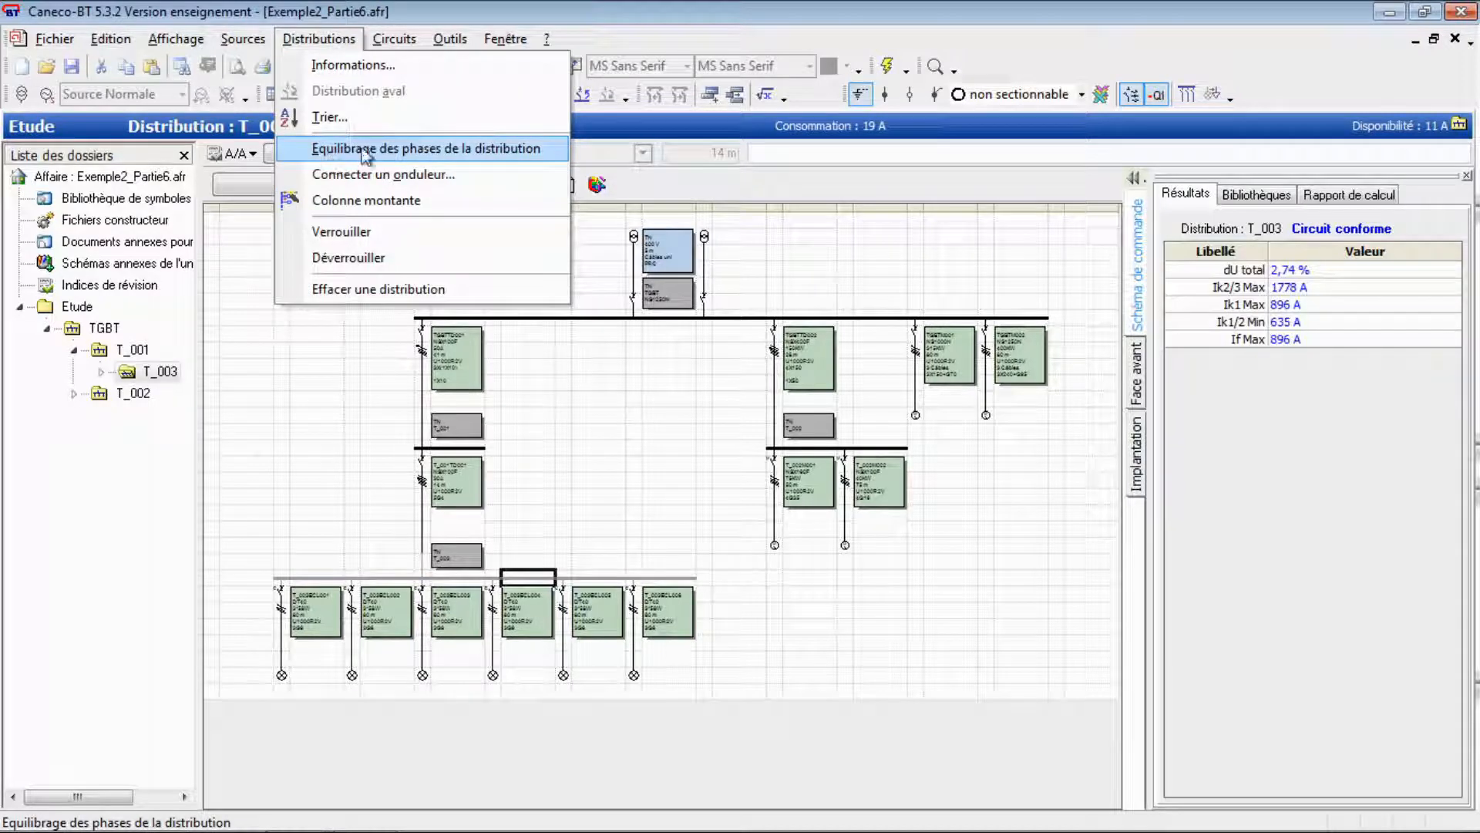
{"action": "left_click", "coordinate": [434, 158]}
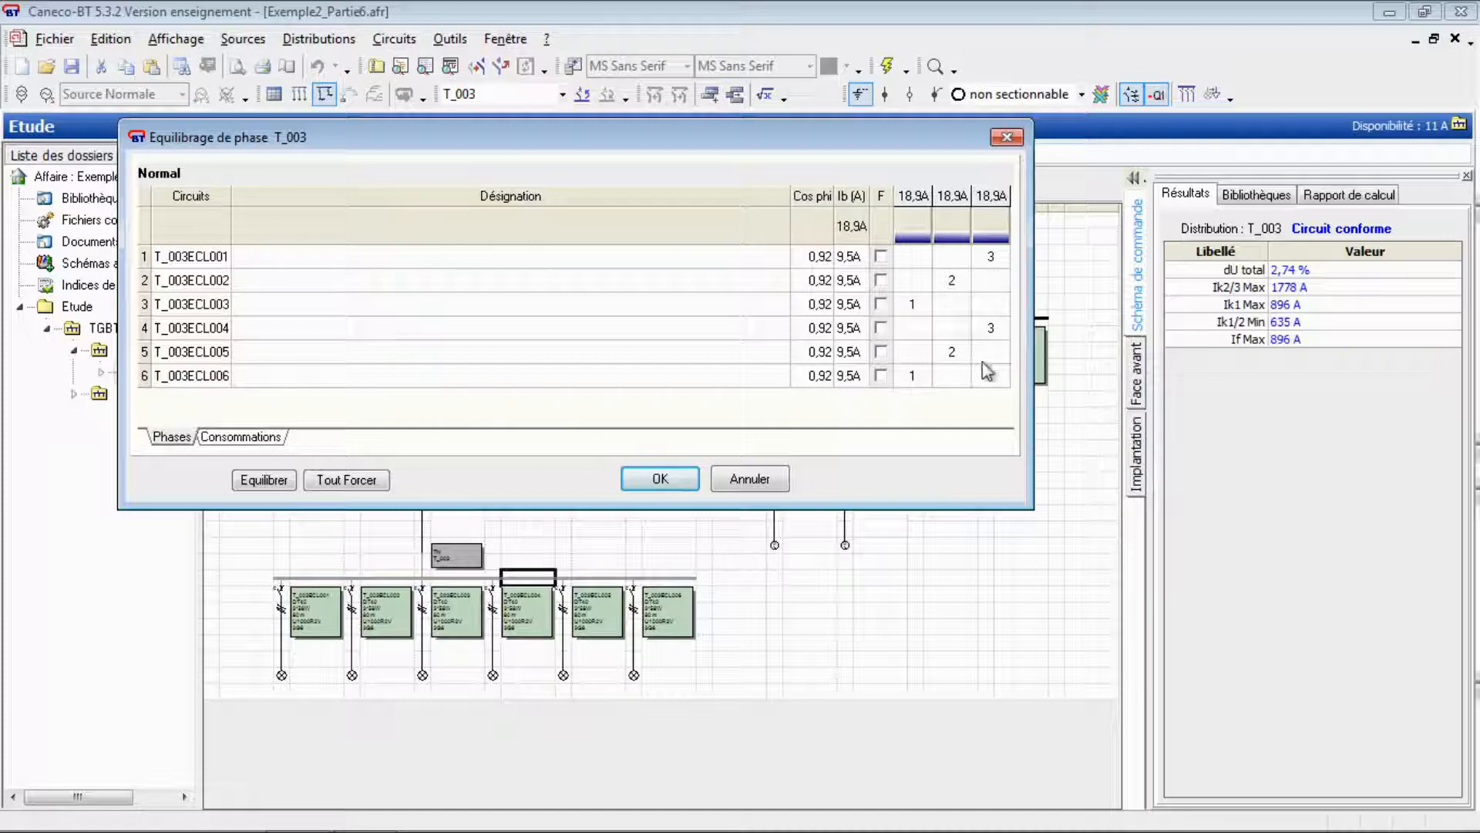
- Force circuits T_003ECL005 and T_003ECL004 onto phase 1 and T_003ECL002 onto phase 3, and automatically balance the unforced circuits
{"action": "left_click", "coordinate": [921, 352]}
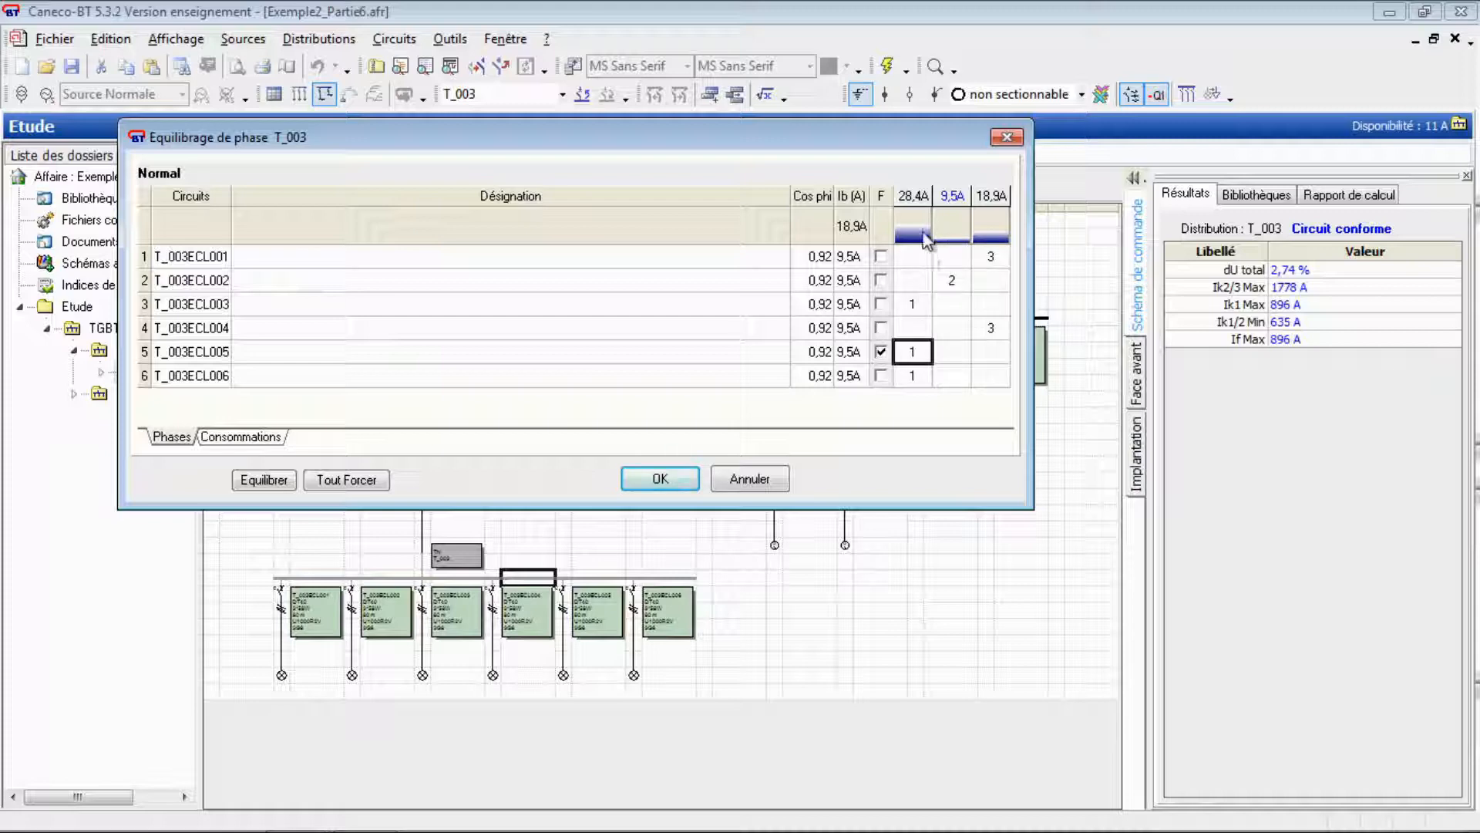
{"action": "left_click", "coordinate": [915, 330]}
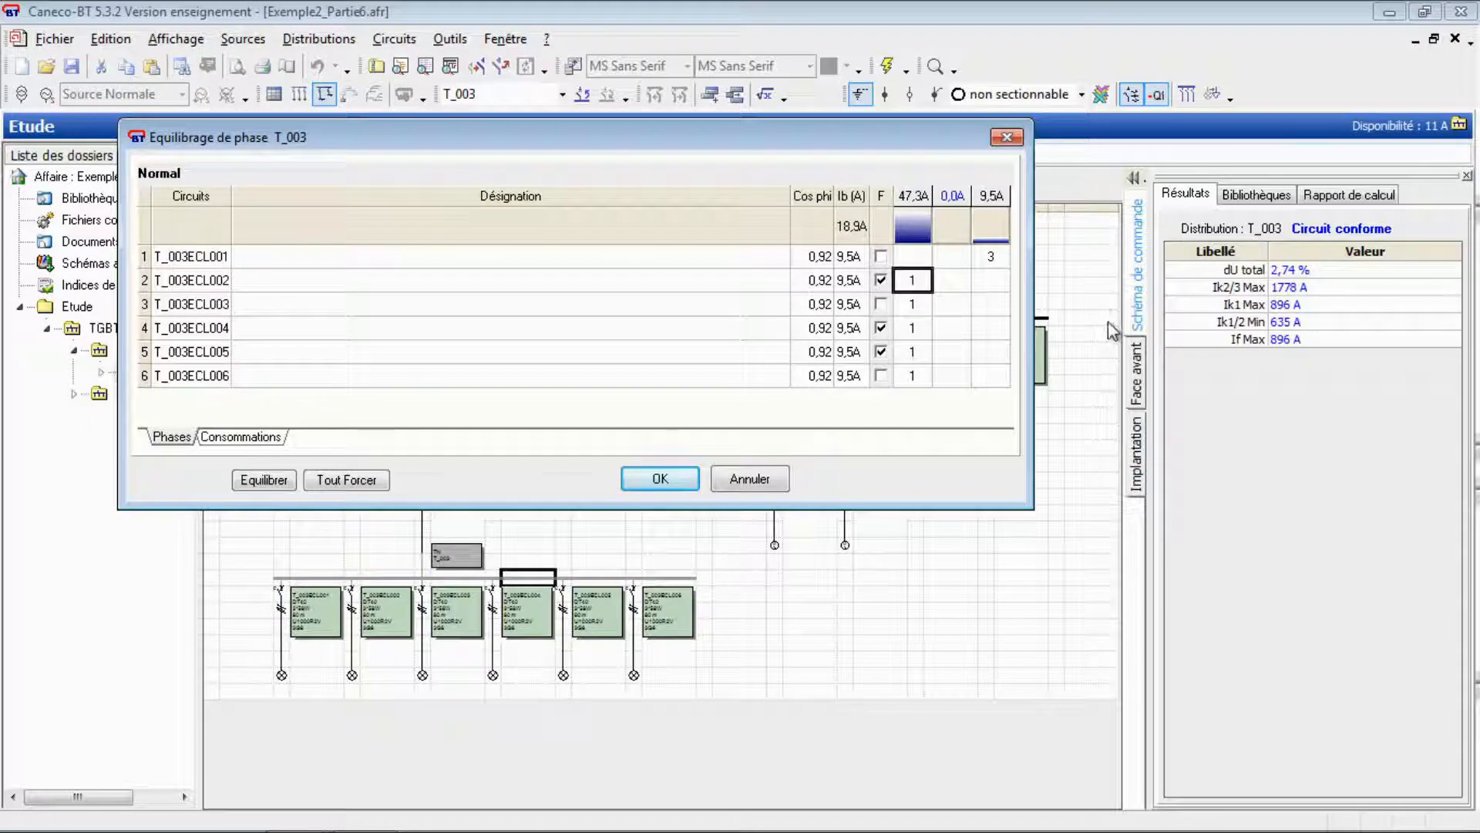
{"action": "left_click", "coordinate": [991, 280]}
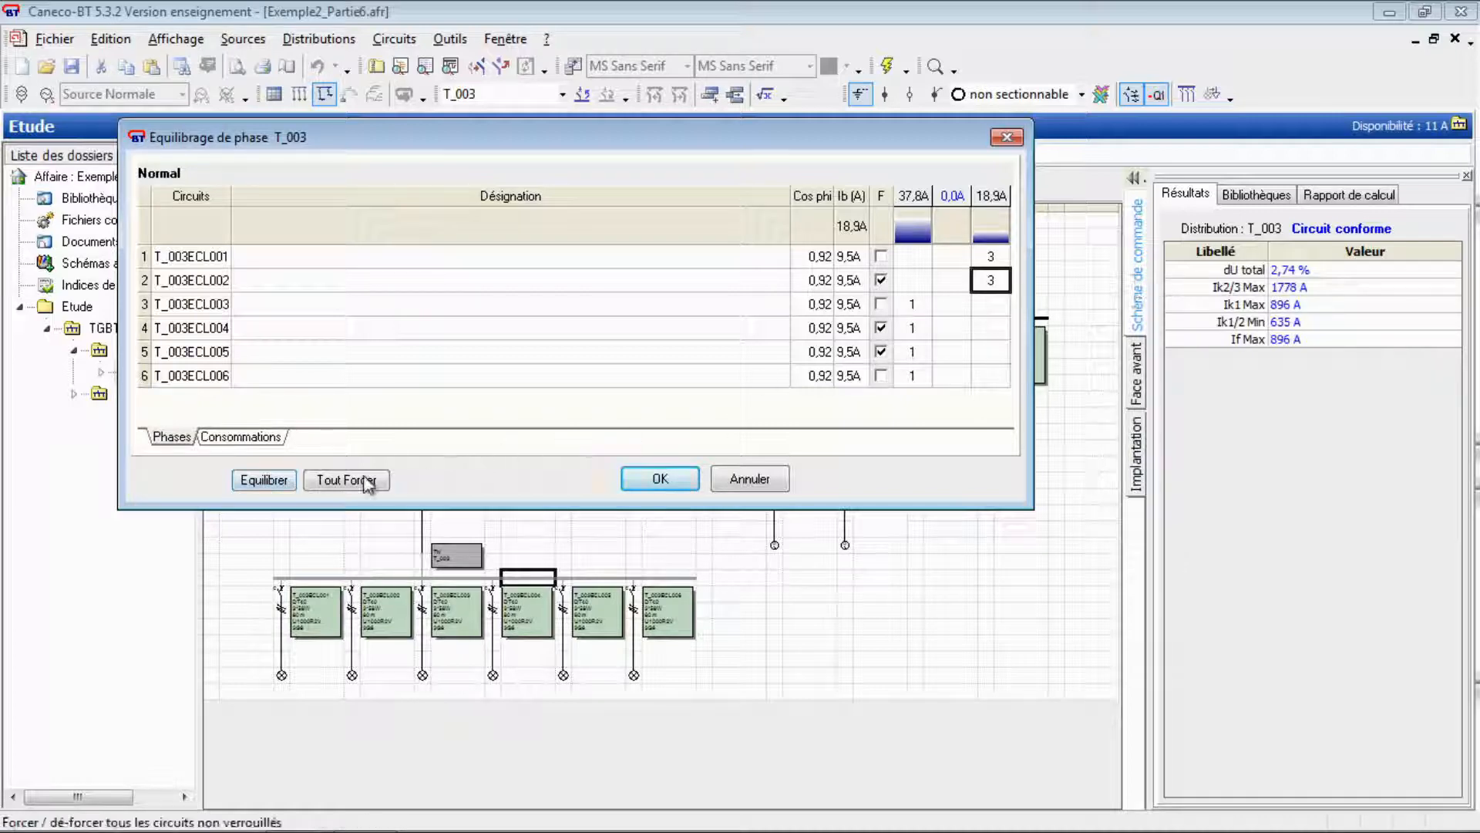
{"action": "left_click", "coordinate": [289, 486]}
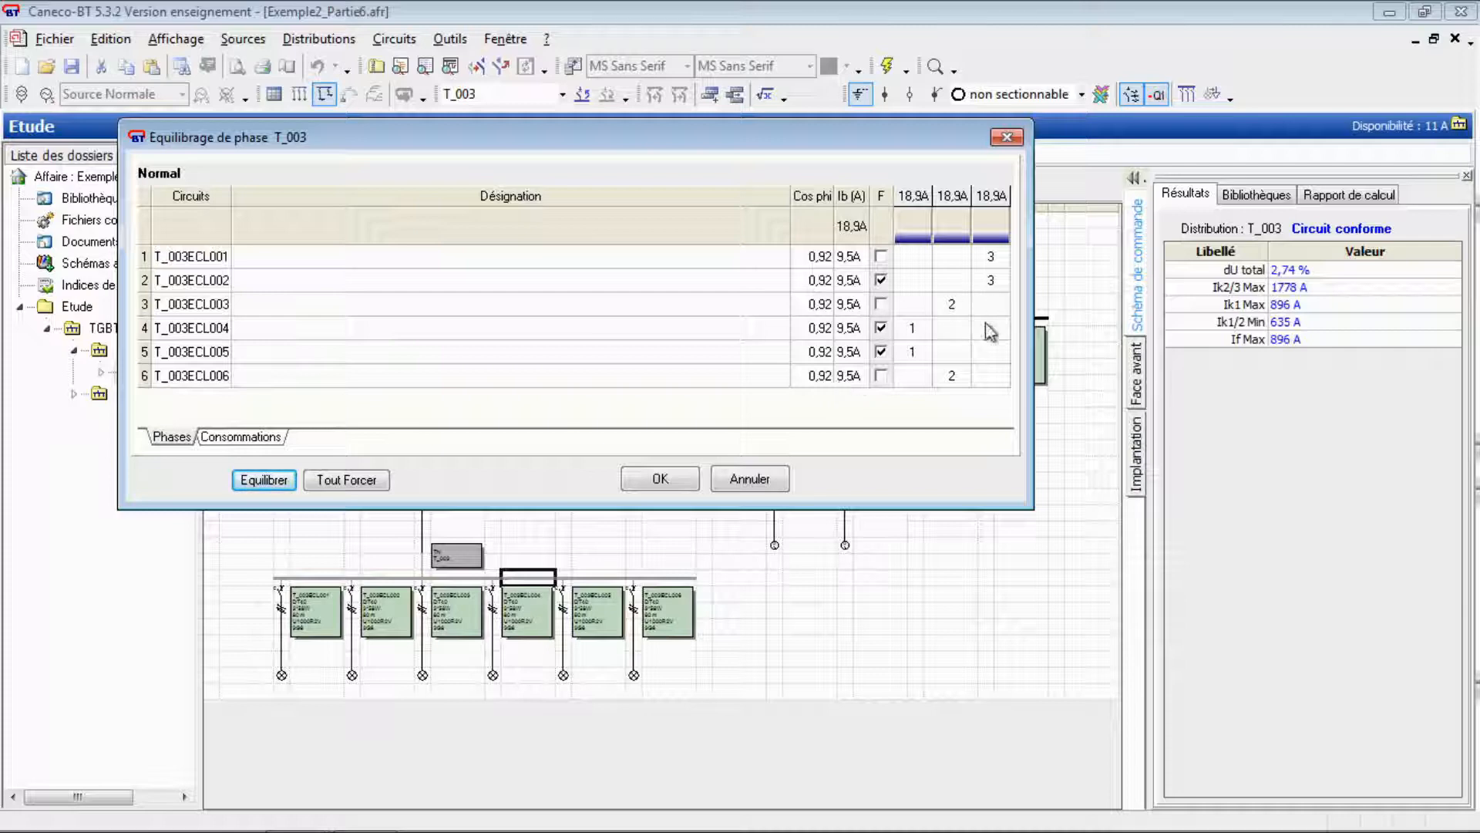
- Force circuits T_003ECL001, T_003ECL002, T_003ECL003 and T_003ECL006 onto phase 1
{"action": "left_click", "coordinate": [881, 305]}
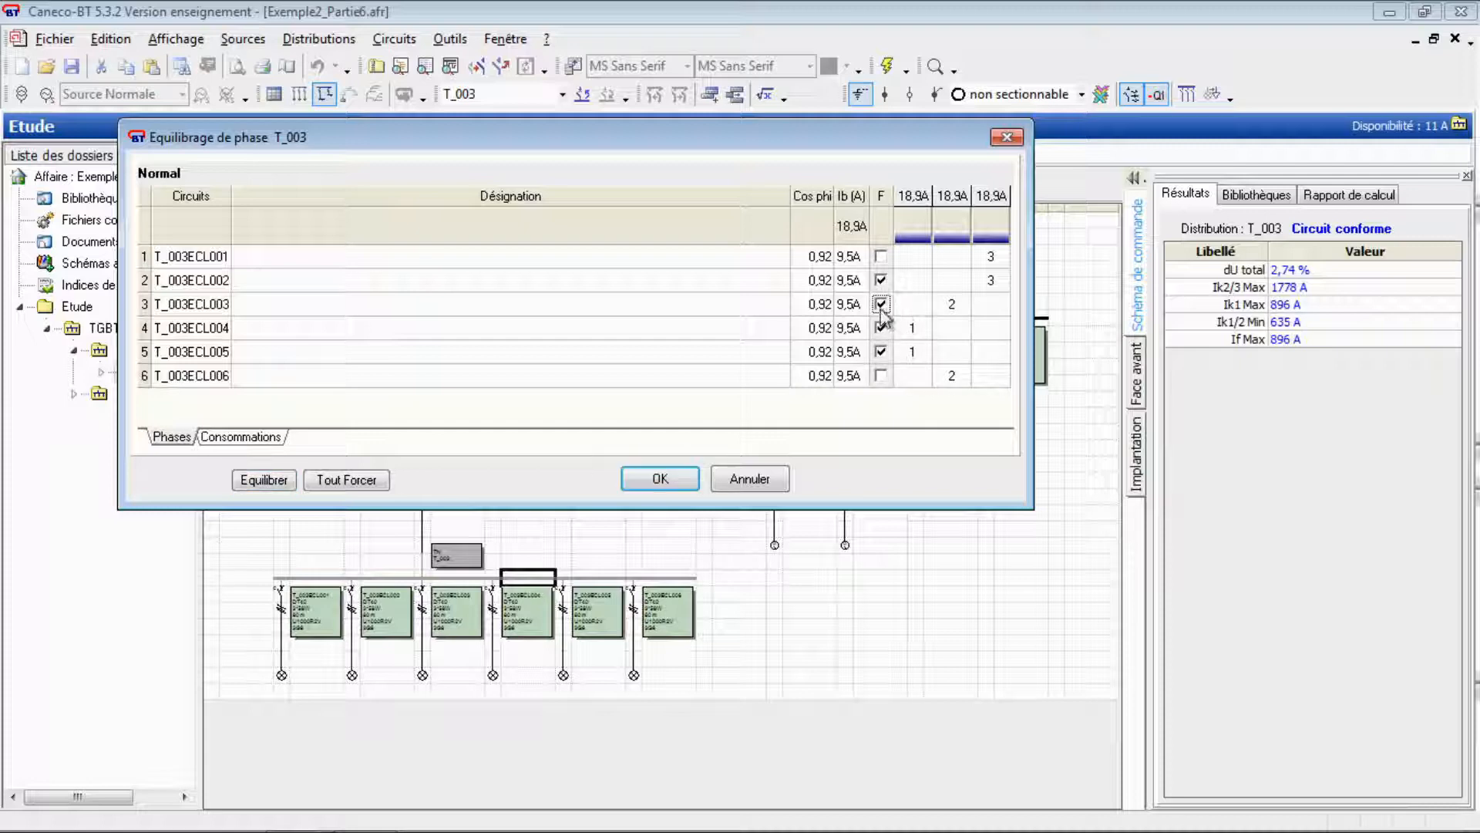
{"action": "left_click", "coordinate": [912, 303]}
{"action": "left_click", "coordinate": [912, 256]}
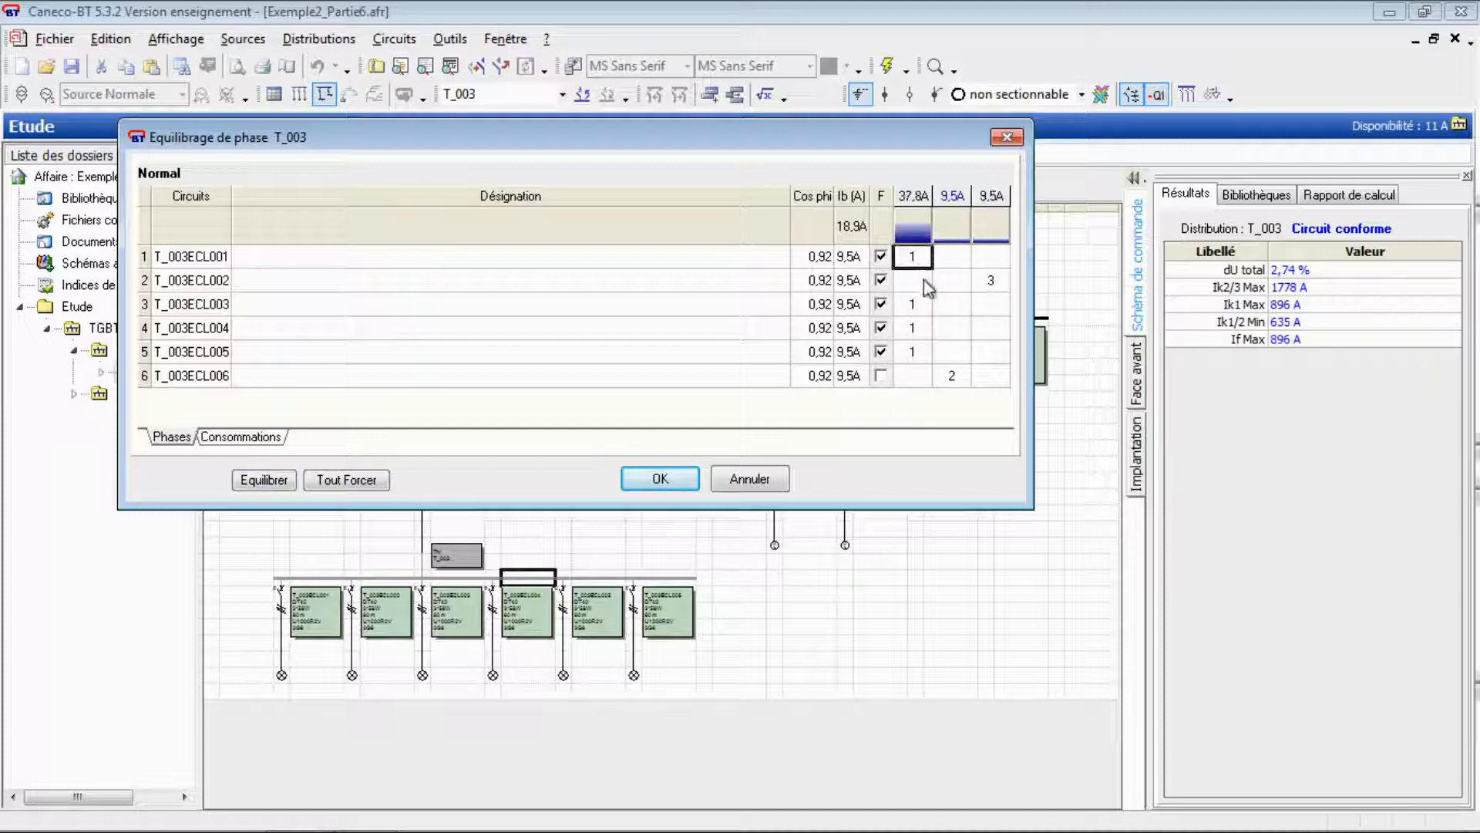
{"action": "left_click", "coordinate": [912, 375]}
{"action": "left_click", "coordinate": [912, 280]}
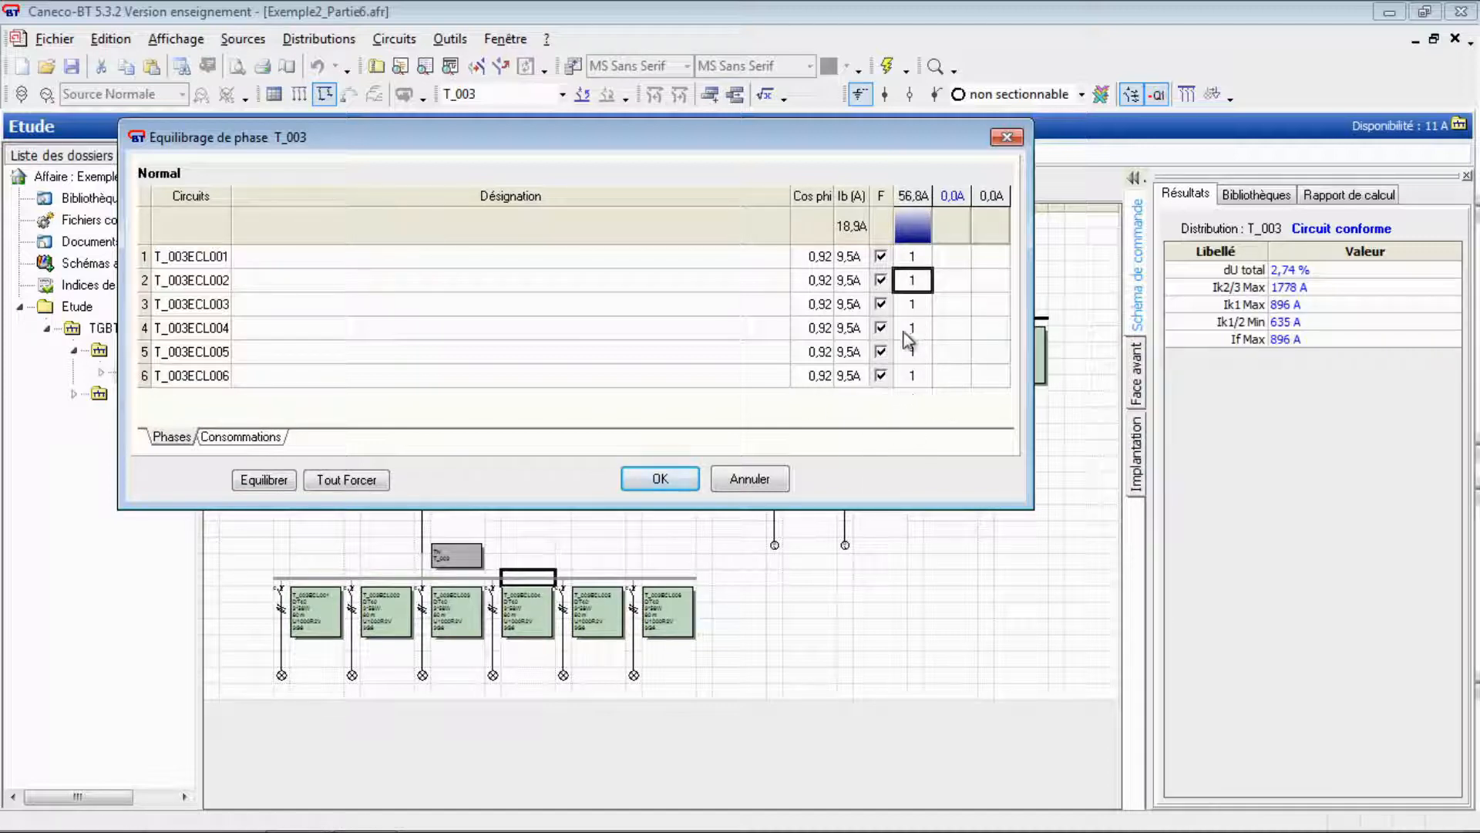
- Remove the phase forcing from T_003ECL004, T_003ECL005 and T_003ECL006, keep the first three circuits forced, and save the T_003 balancing changes
{"action": "left_click", "coordinate": [881, 328]}
{"action": "left_click", "coordinate": [880, 304]}
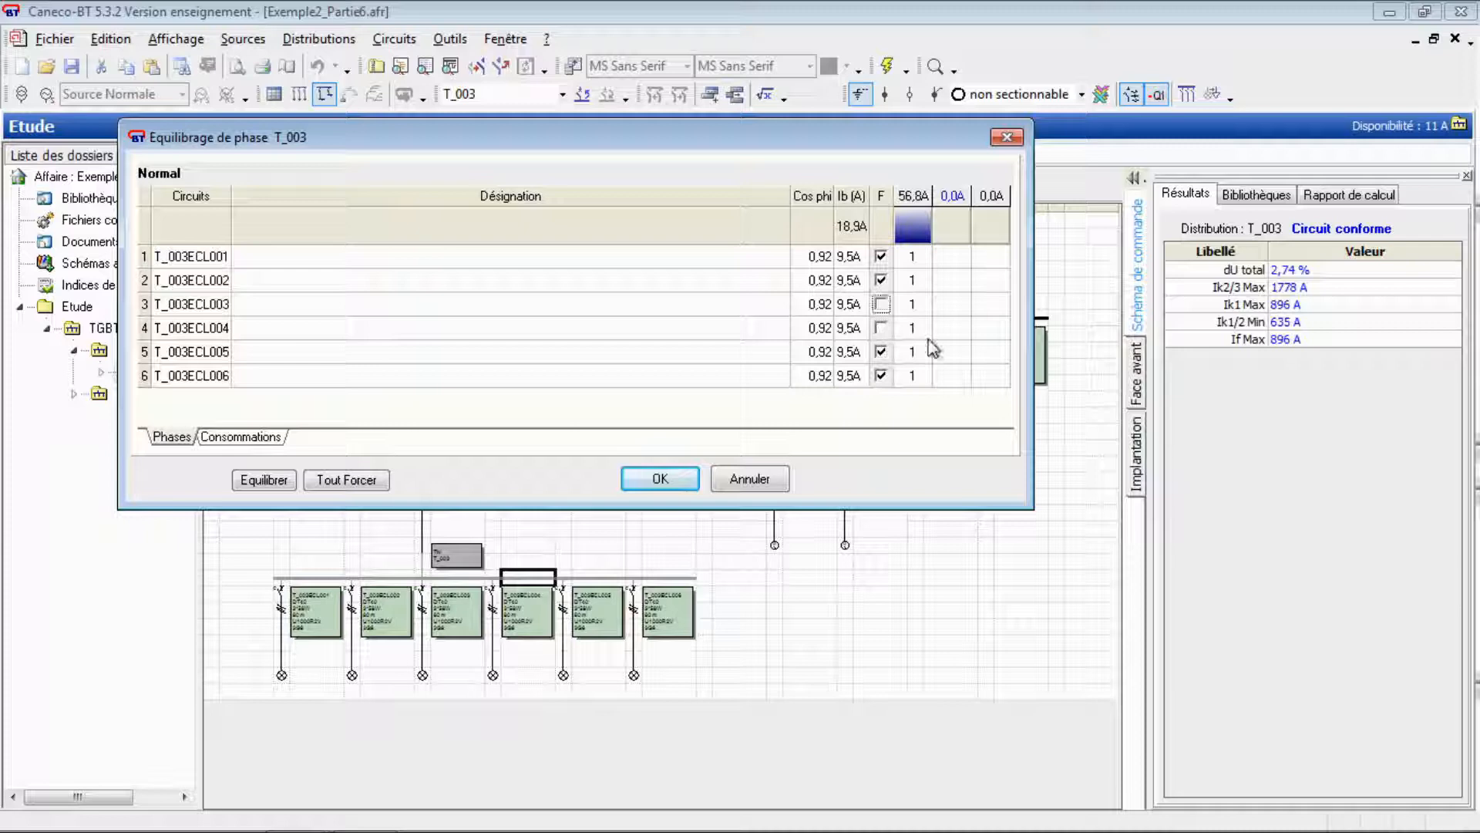
{"action": "left_click", "coordinate": [881, 351]}
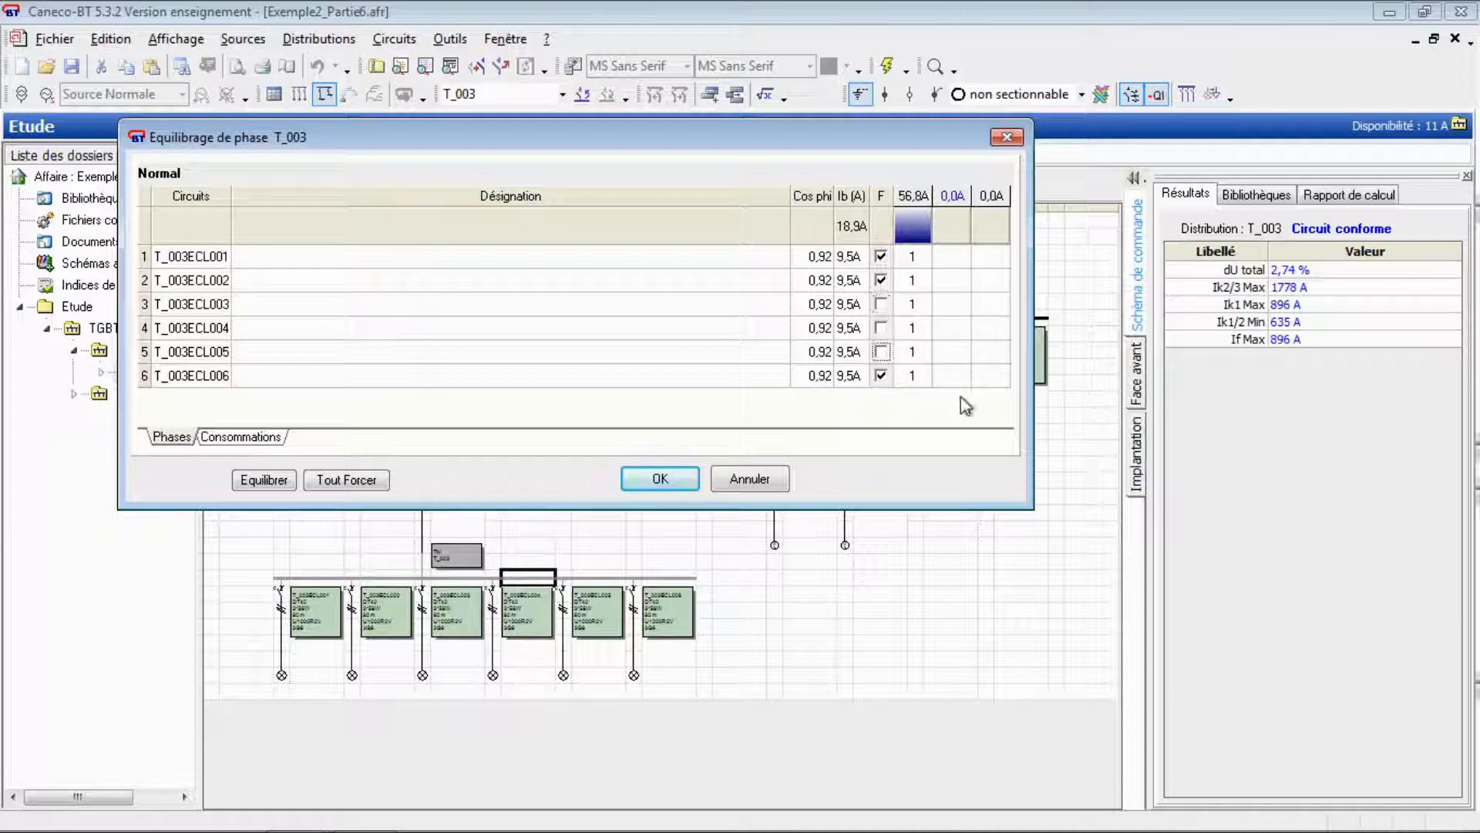
{"action": "left_click", "coordinate": [880, 304]}
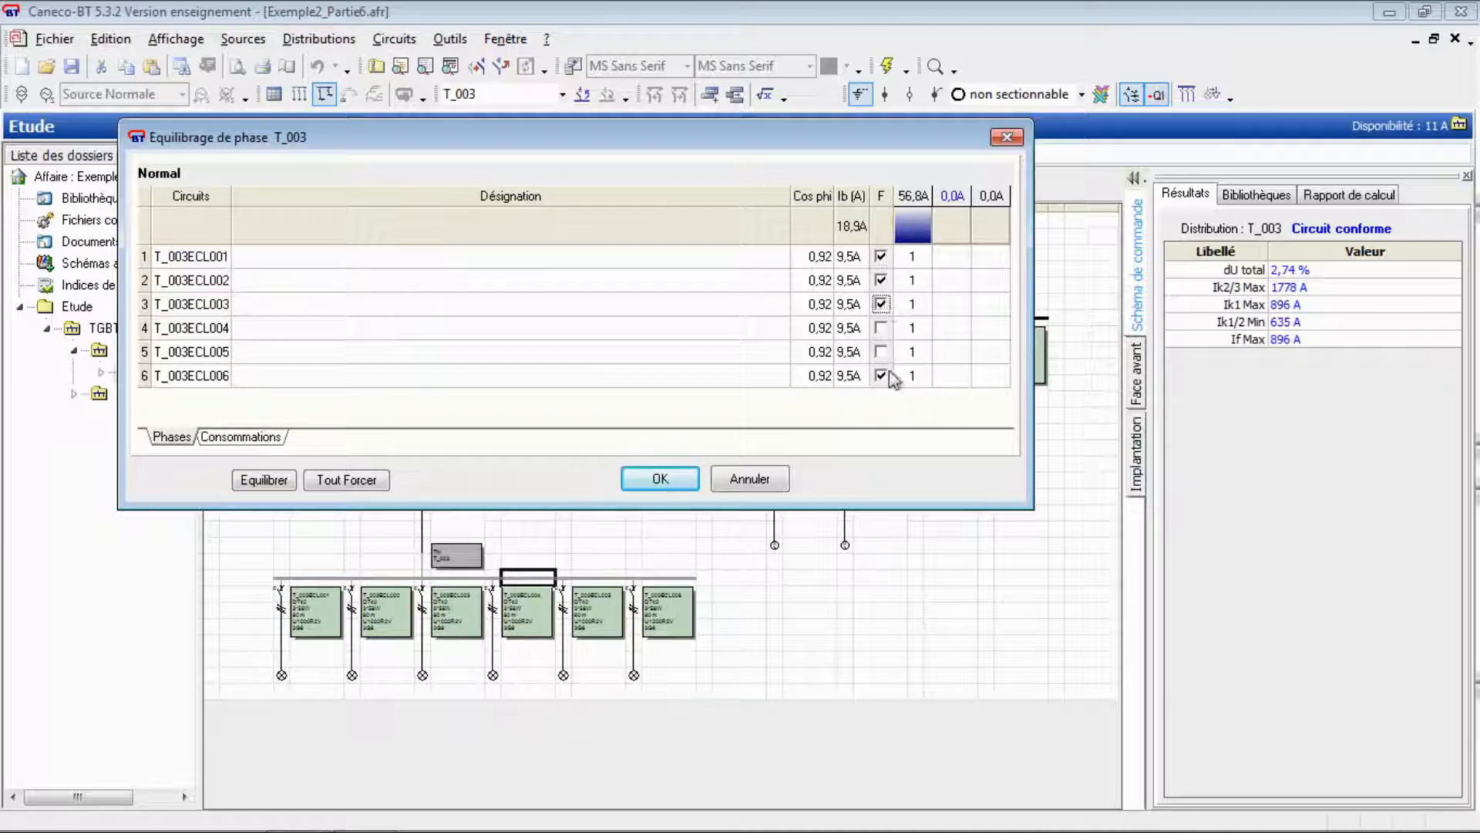
{"action": "left_click", "coordinate": [880, 376]}
{"action": "left_click", "coordinate": [659, 483]}
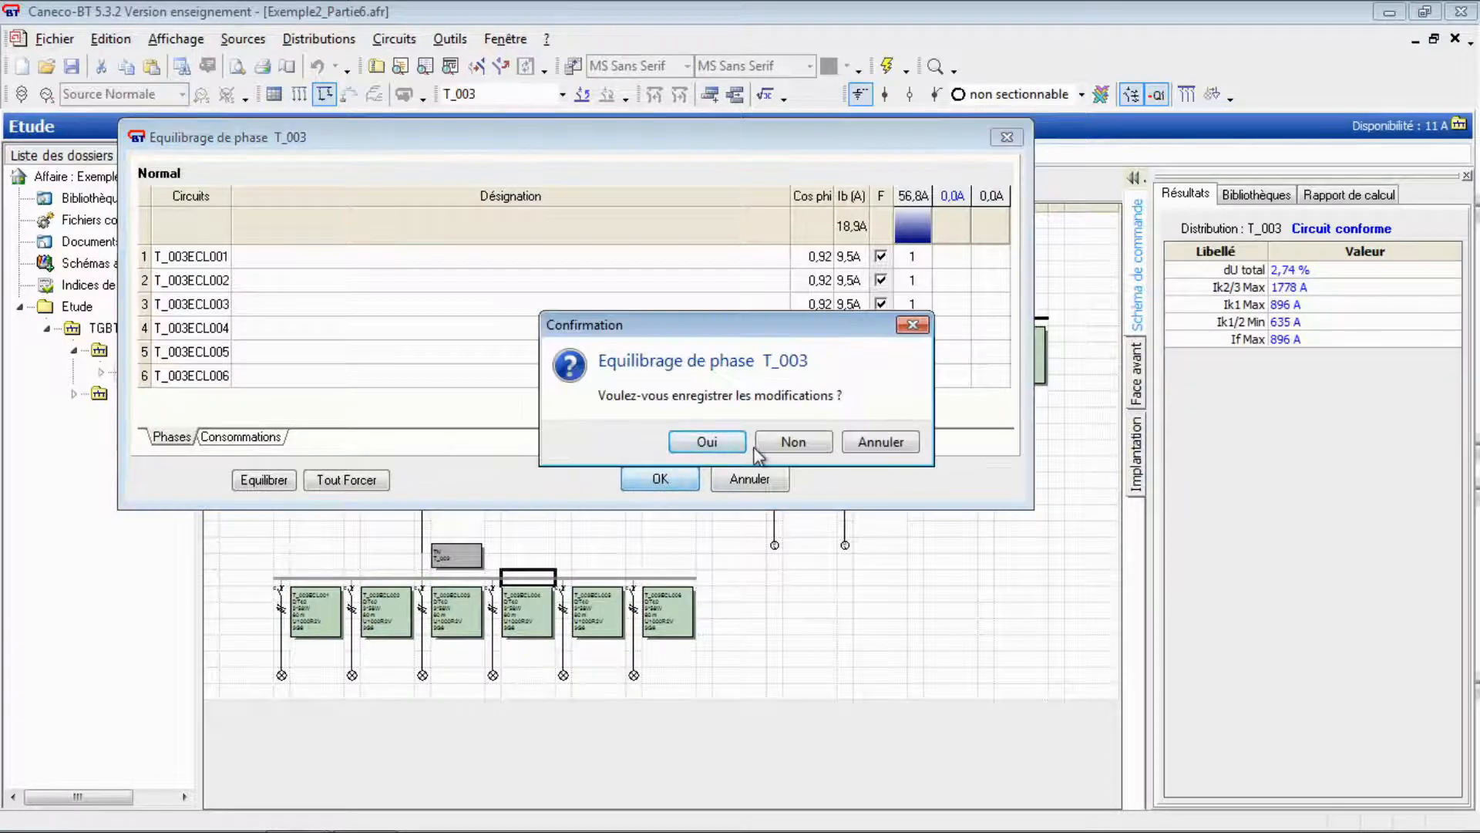
{"action": "left_click", "coordinate": [706, 442]}
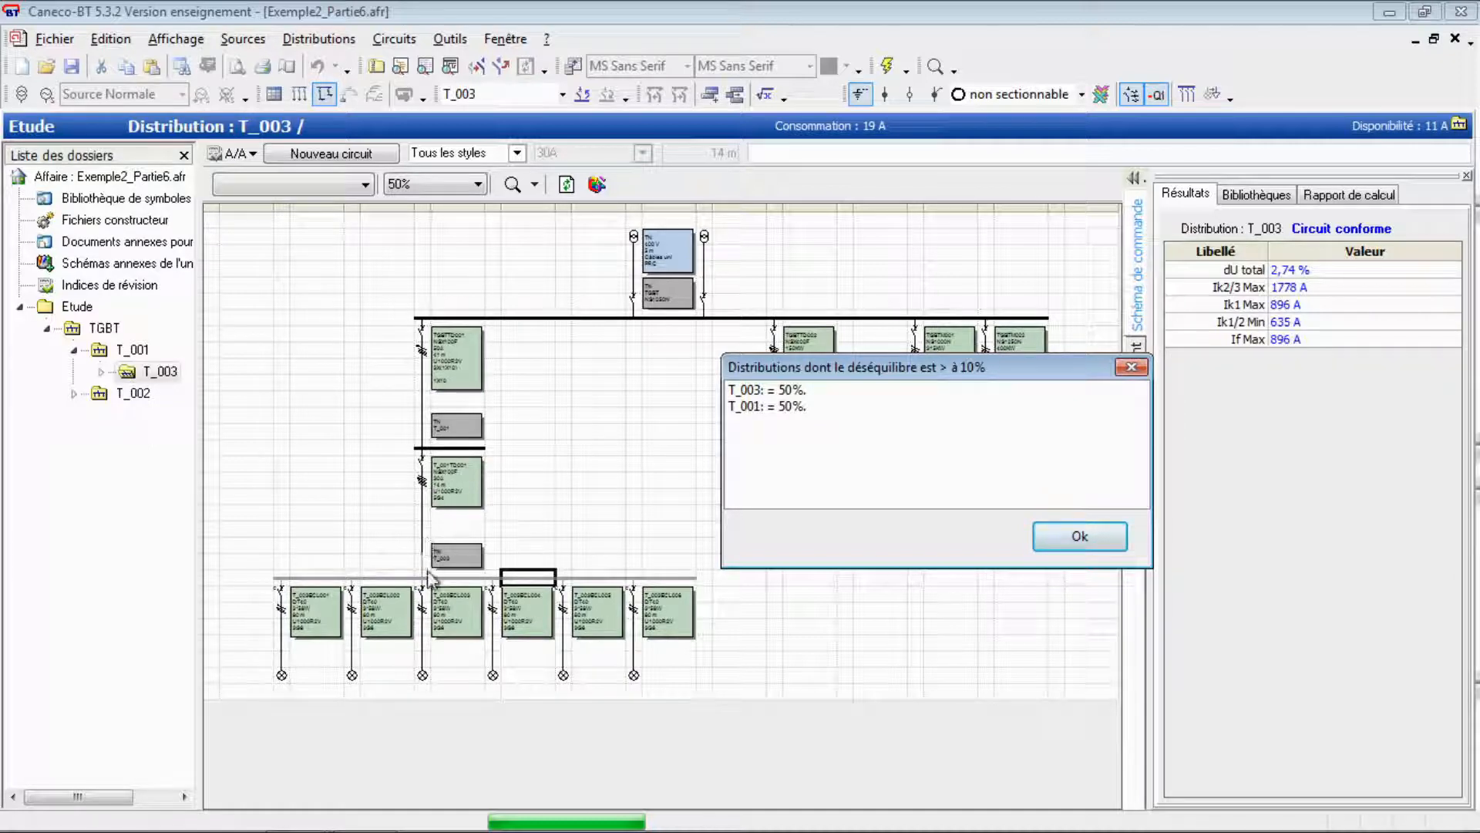
{"action": "left_click", "coordinate": [1080, 535]}
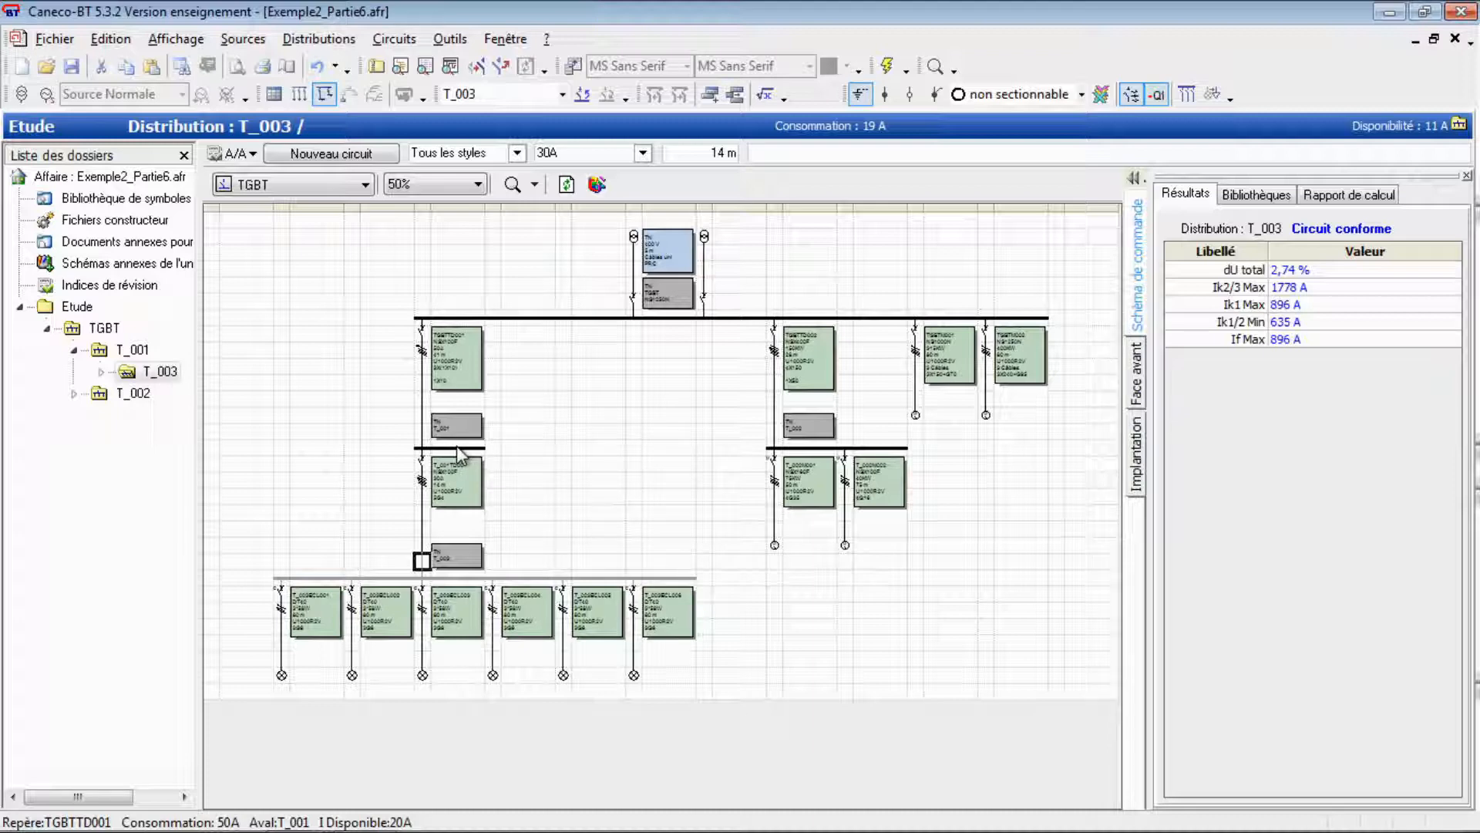
- Run global phase balancing, keeping the existing phase forcings both before and after balancing
{"action": "left_click", "coordinate": [450, 40]}
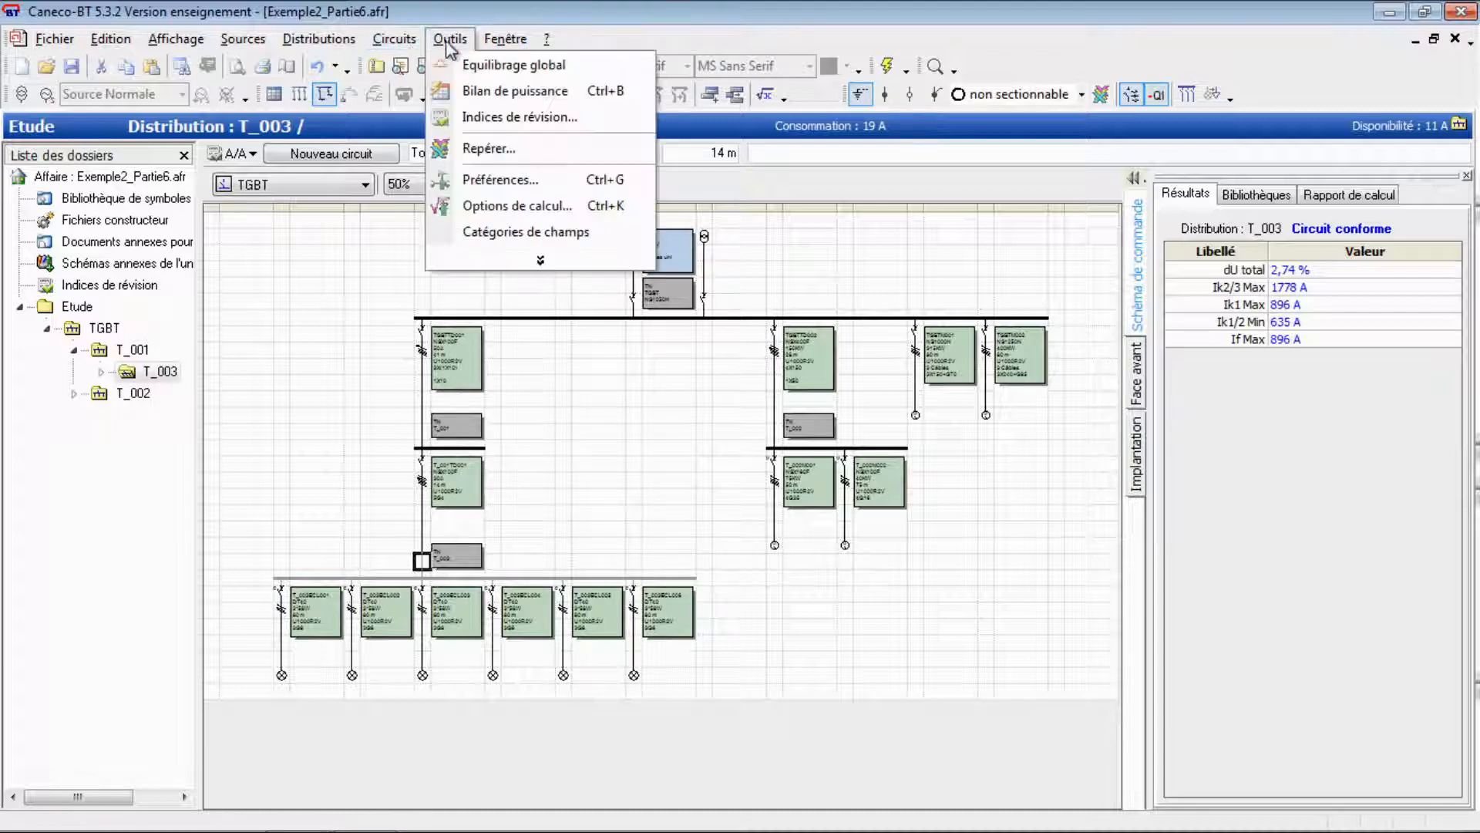
{"action": "left_click", "coordinate": [453, 68]}
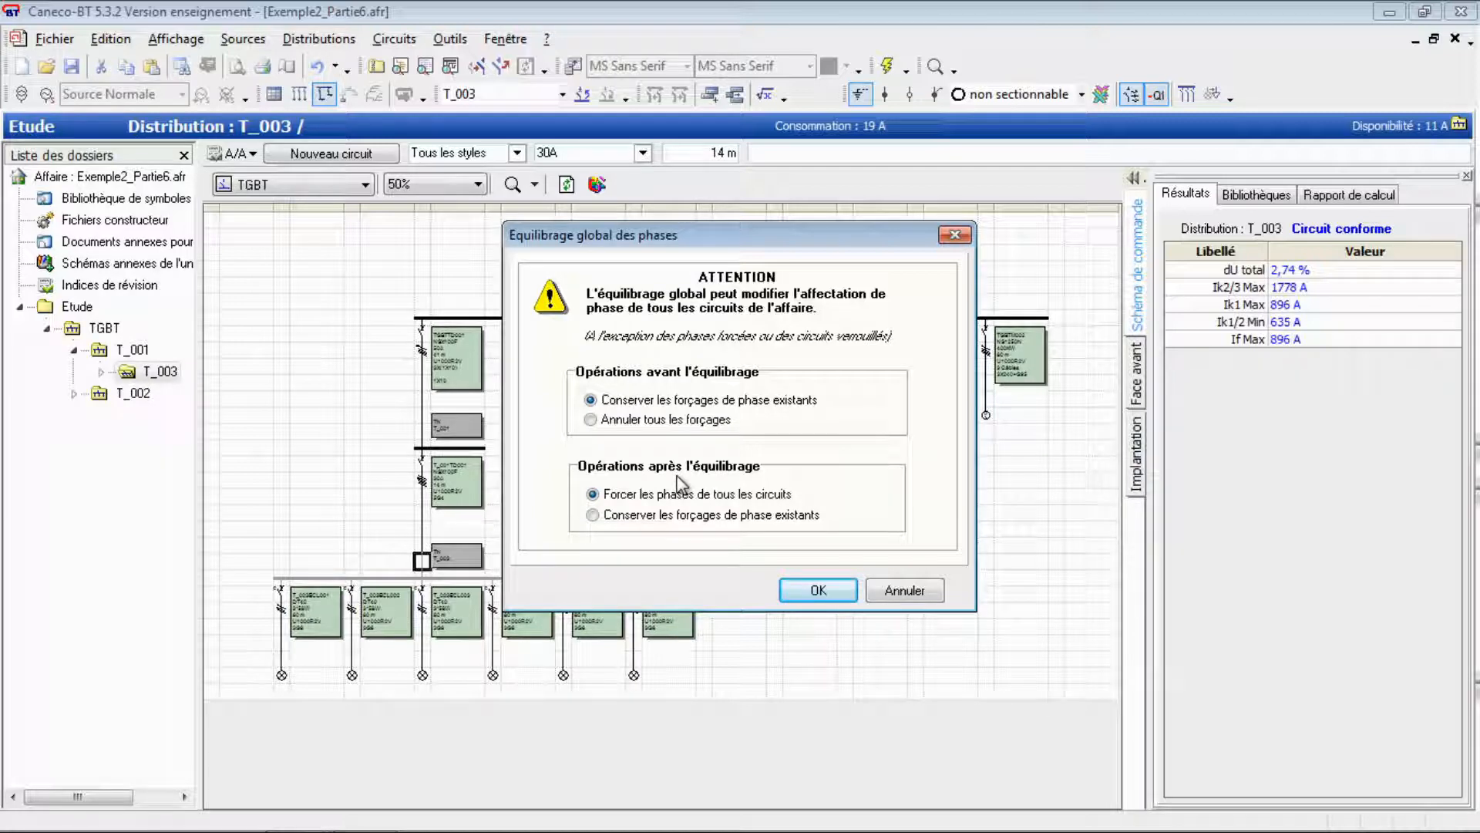
{"action": "left_click", "coordinate": [617, 519]}
{"action": "left_click", "coordinate": [817, 591]}
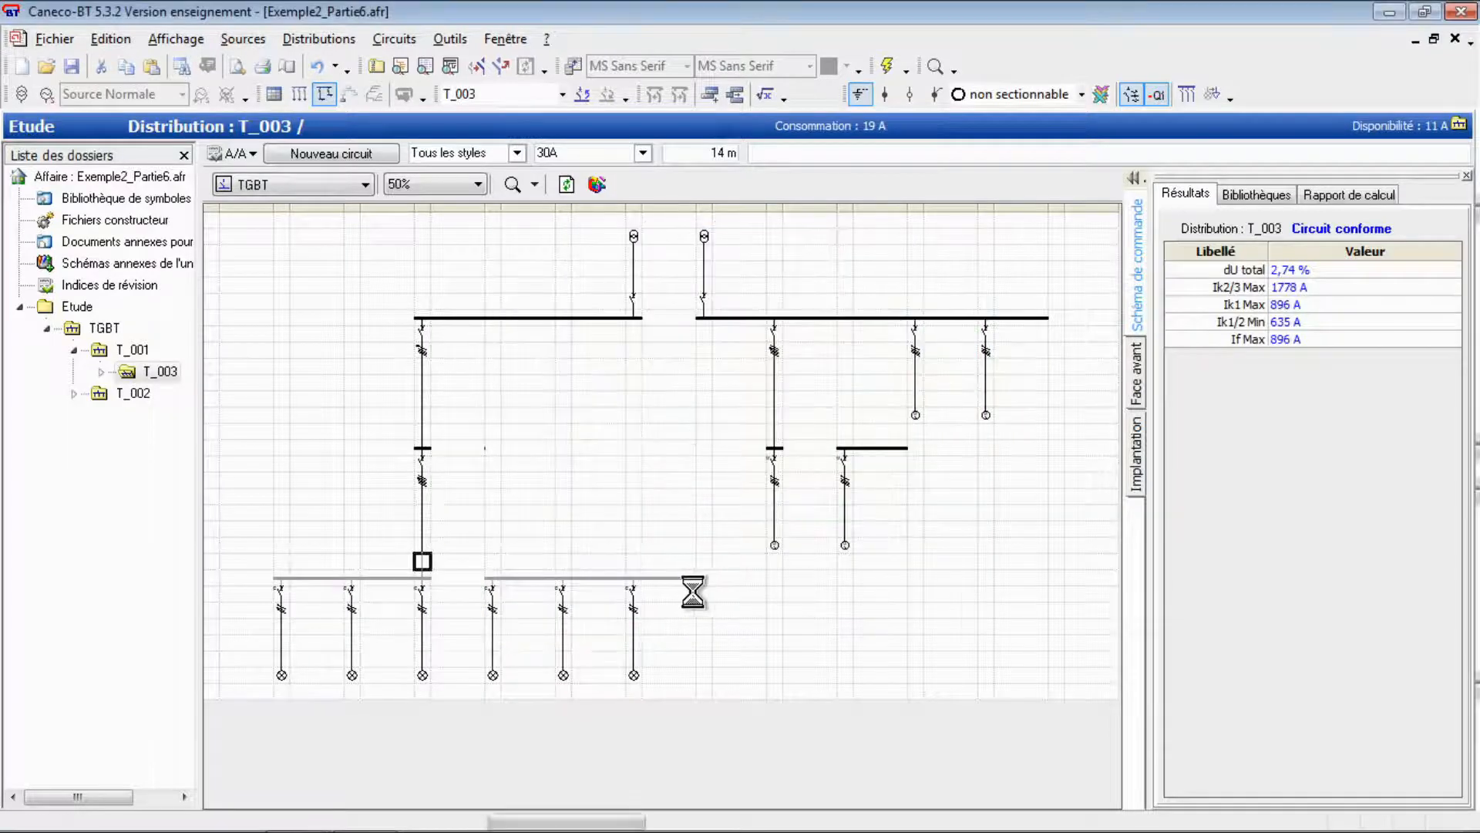
- Examine the phase allocation and forcings of the T_003 circuits in the phase balancing table
{"action": "left_click", "coordinate": [319, 40]}
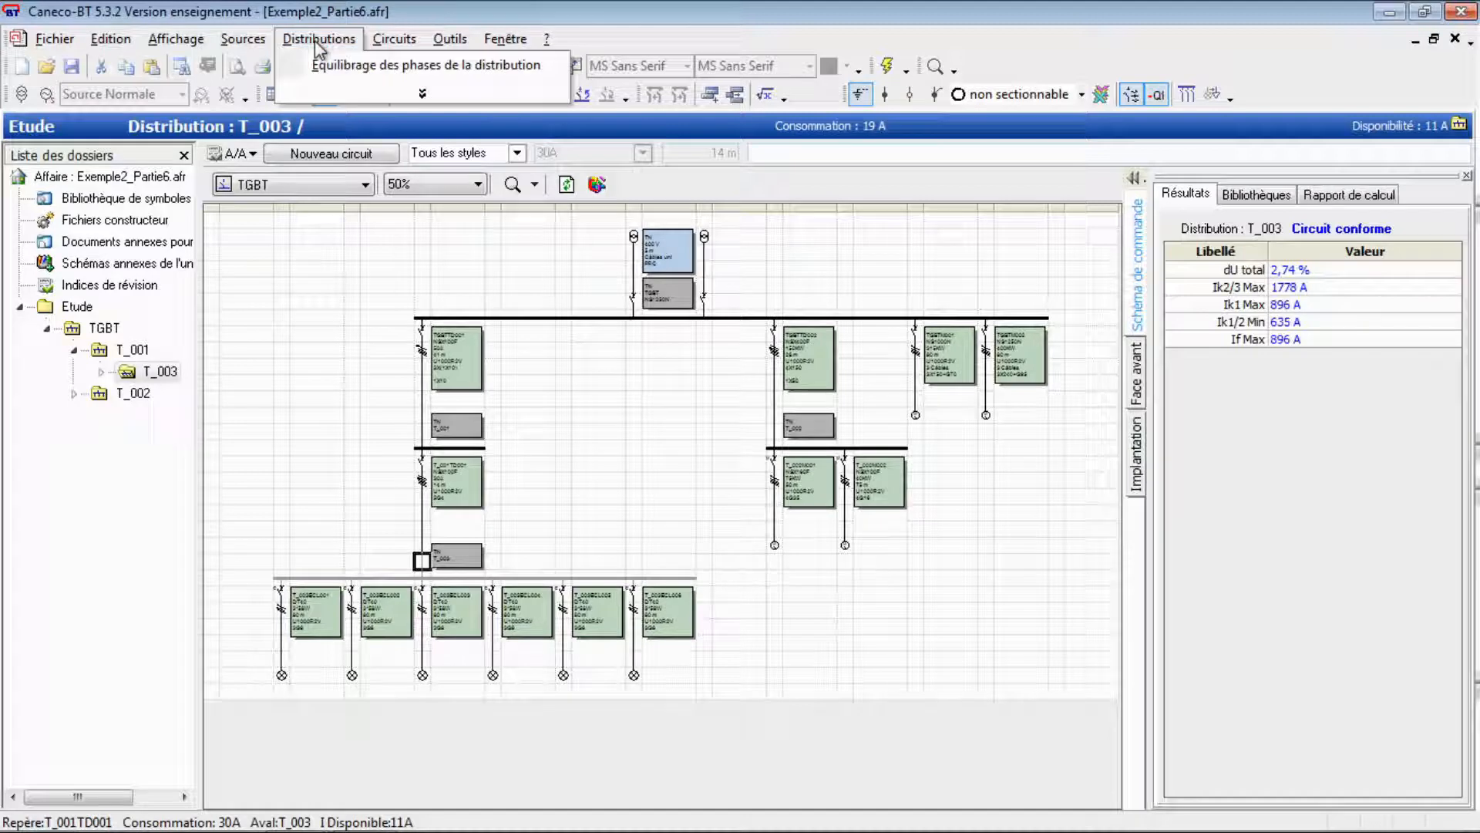
{"action": "left_click", "coordinate": [420, 64]}
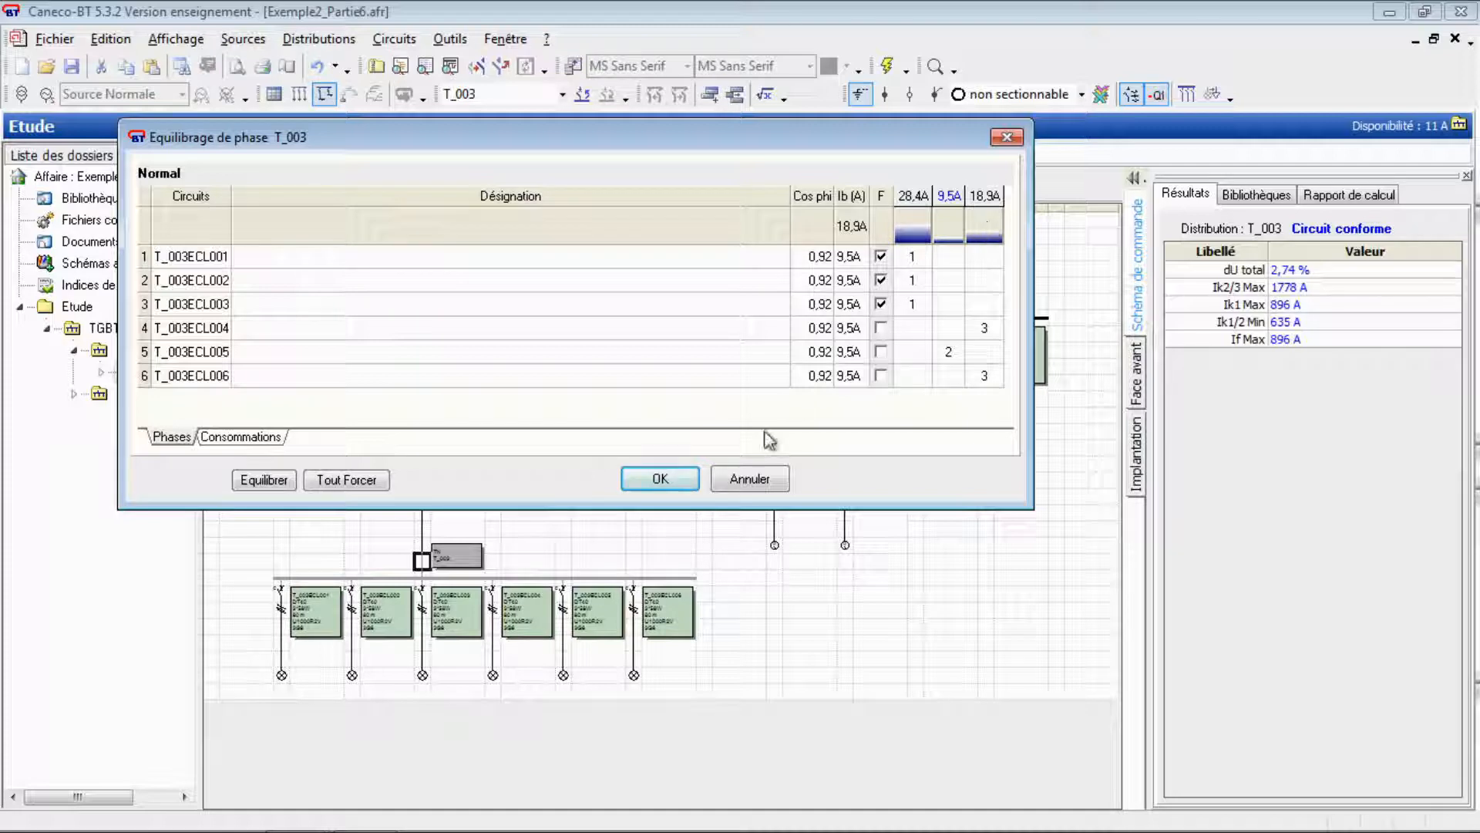
{"action": "left_click", "coordinate": [676, 488]}
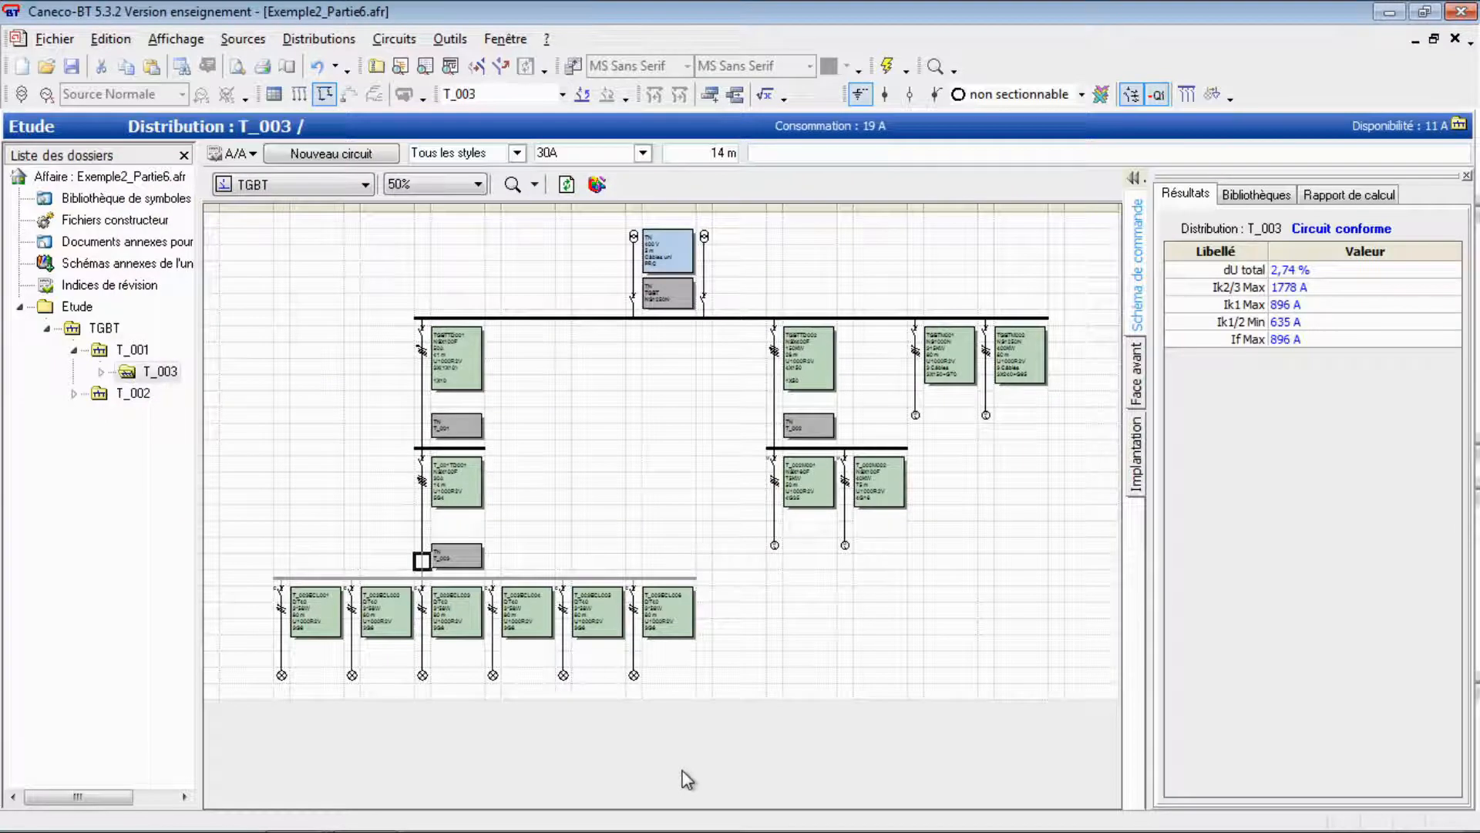
- Run global phase balancing, cancelling all forcings before it and forcing all circuit phases after it, and check T_003's phase allocation
{"action": "left_click", "coordinate": [459, 578]}
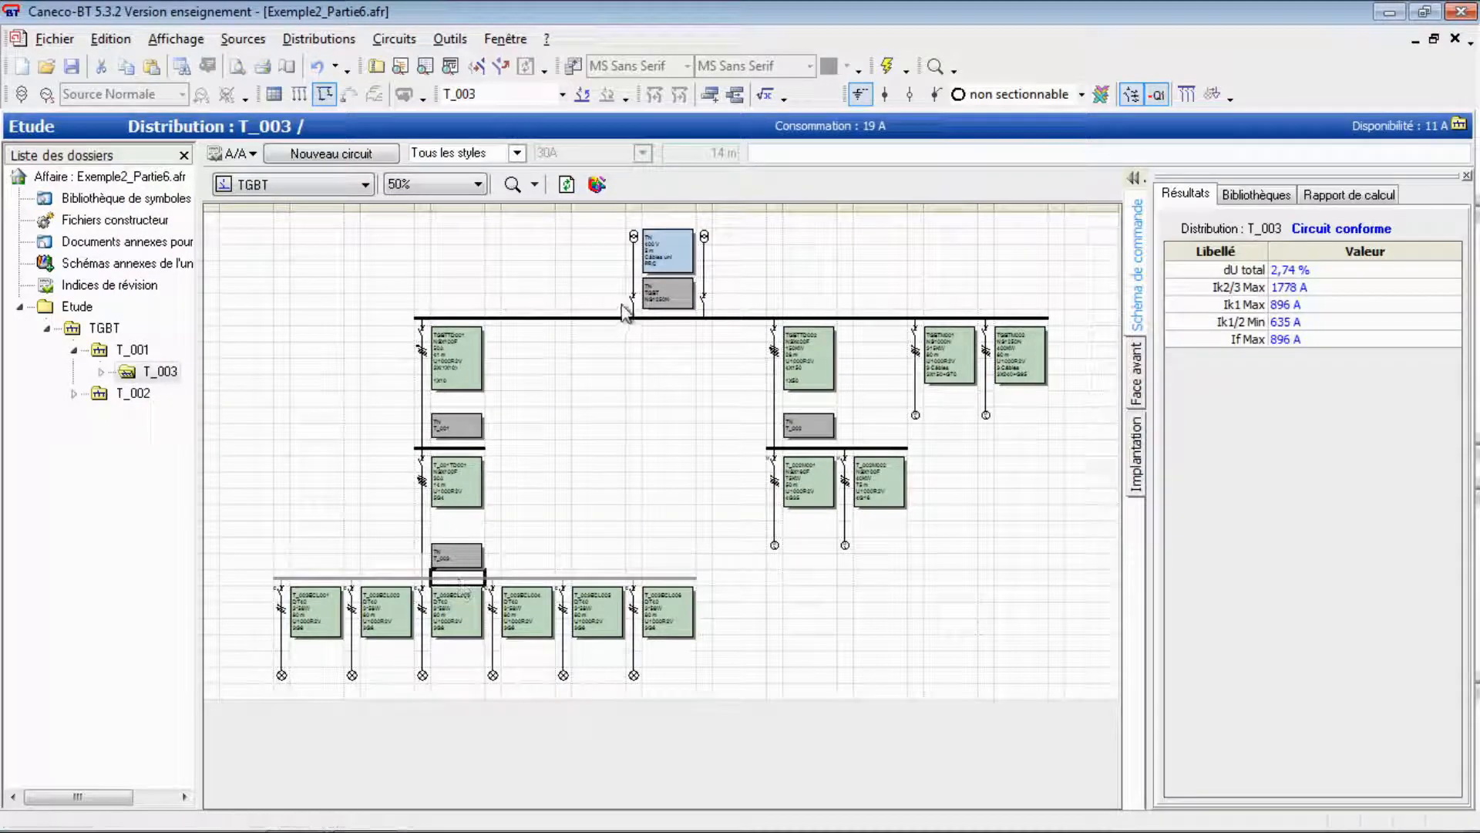
{"action": "left_click", "coordinate": [449, 38]}
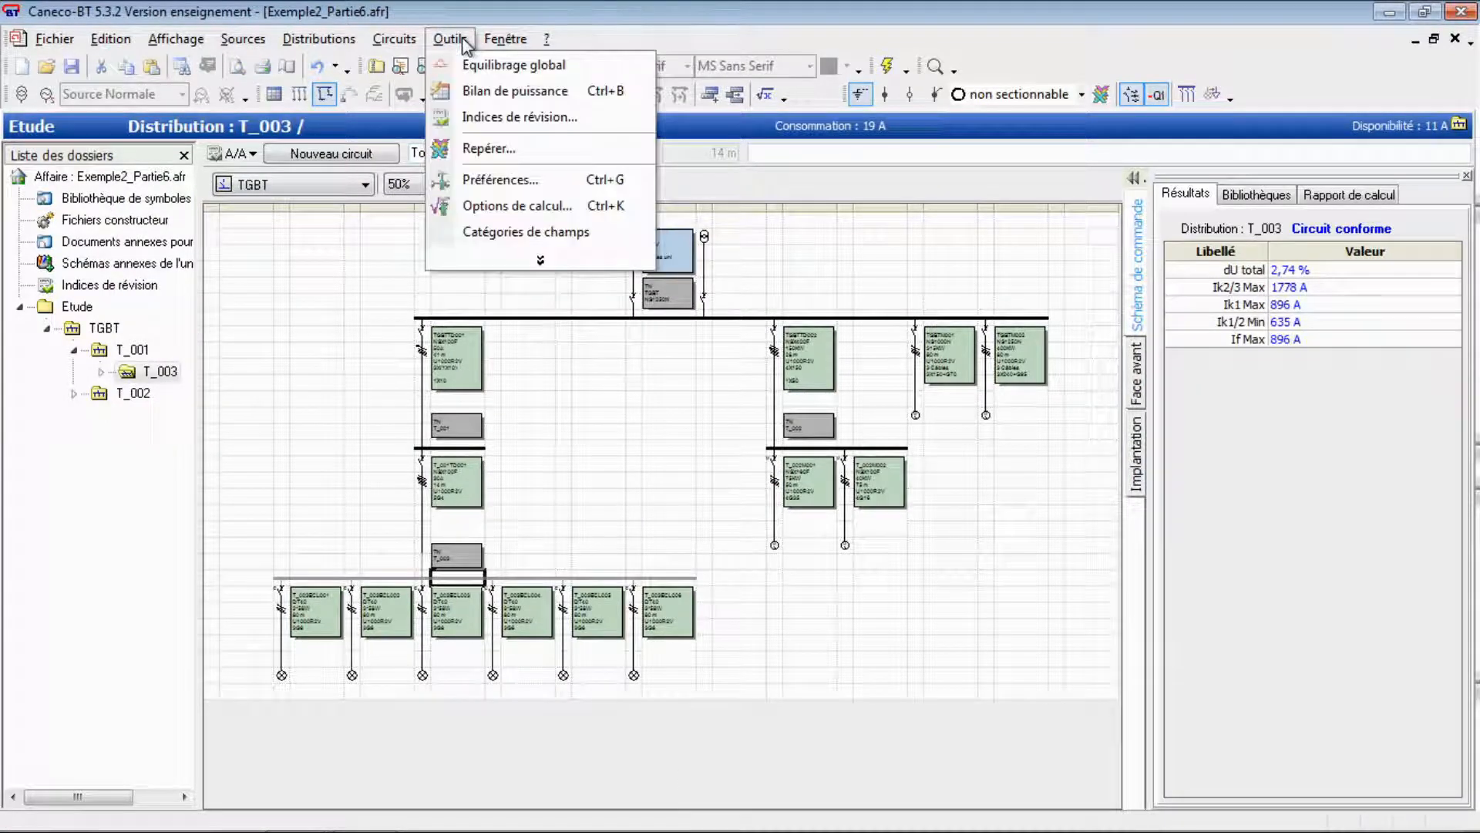
{"action": "left_click", "coordinate": [481, 73]}
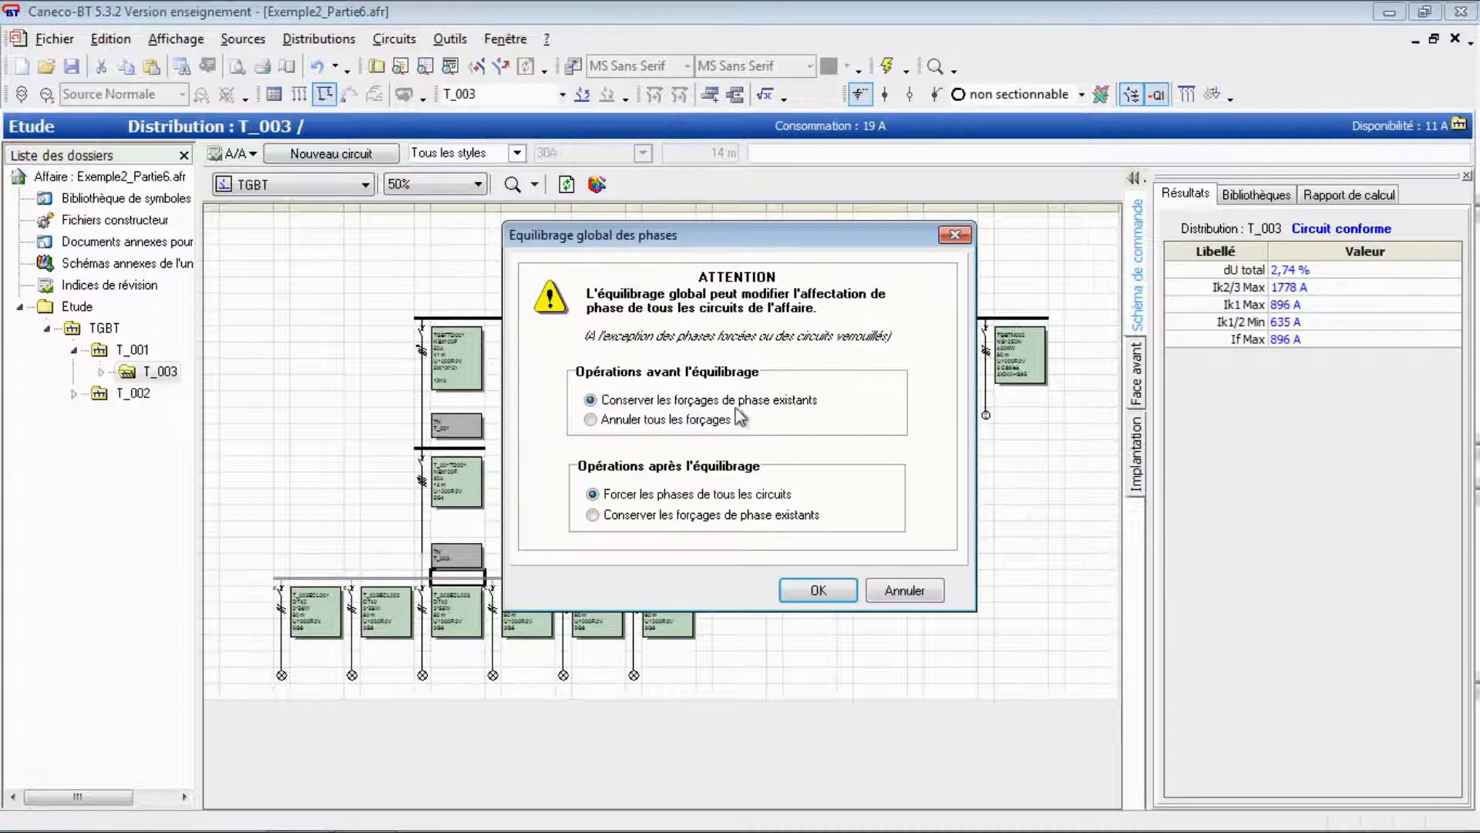
{"action": "left_click", "coordinate": [613, 421]}
{"action": "left_click", "coordinate": [817, 592]}
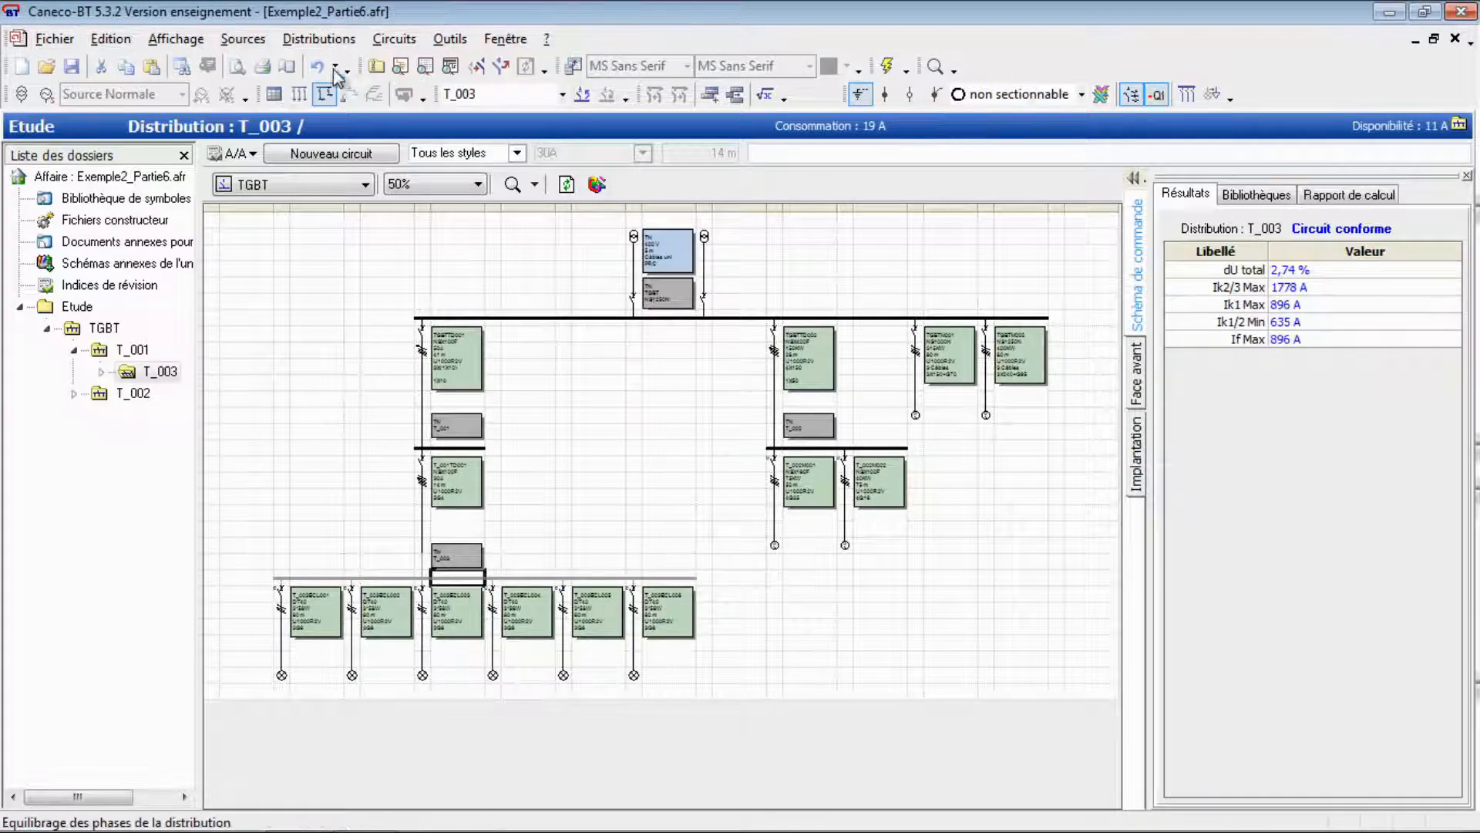
{"action": "left_click", "coordinate": [325, 94]}
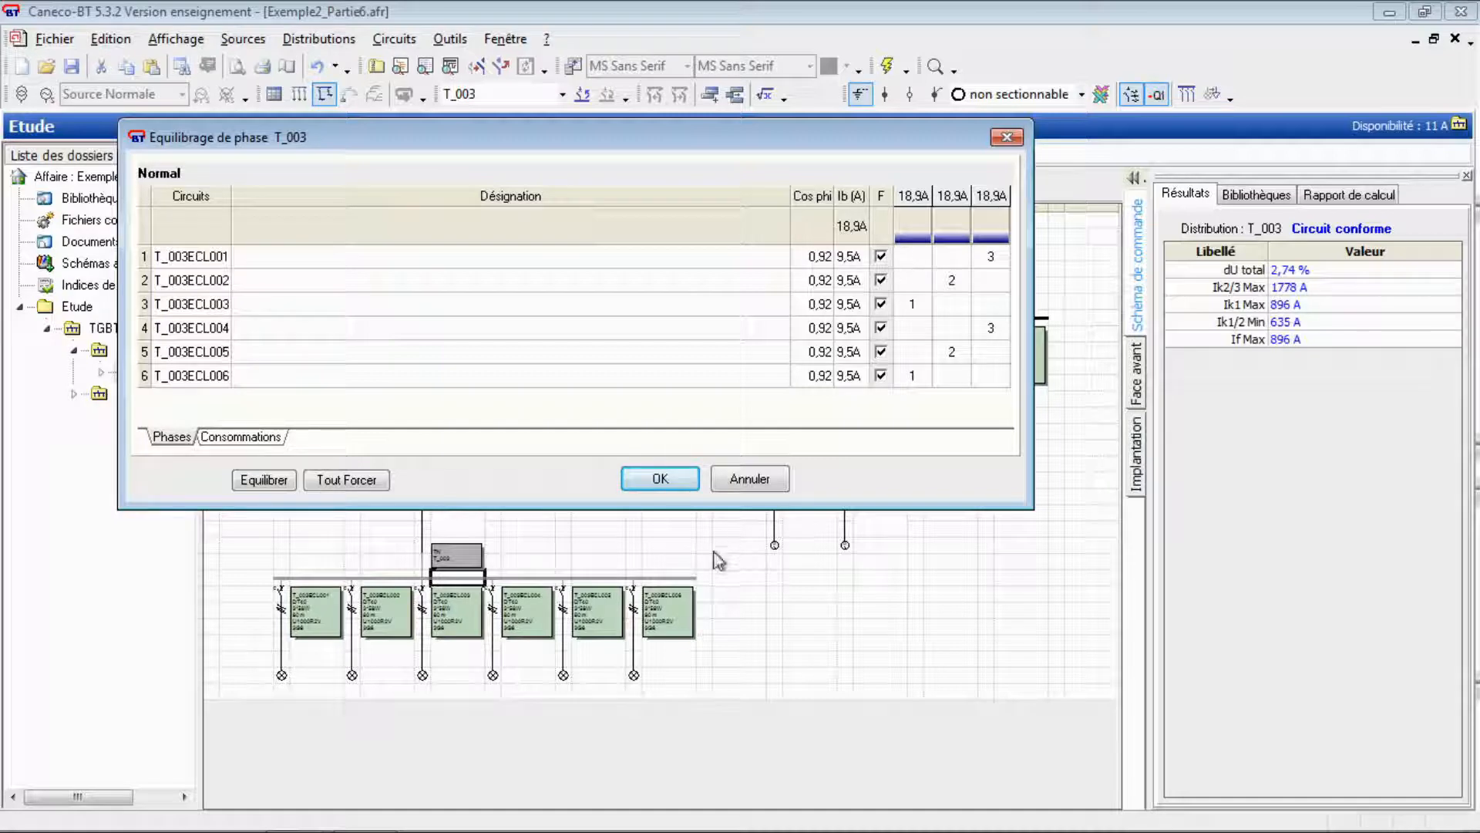
{"action": "left_click", "coordinate": [677, 485]}
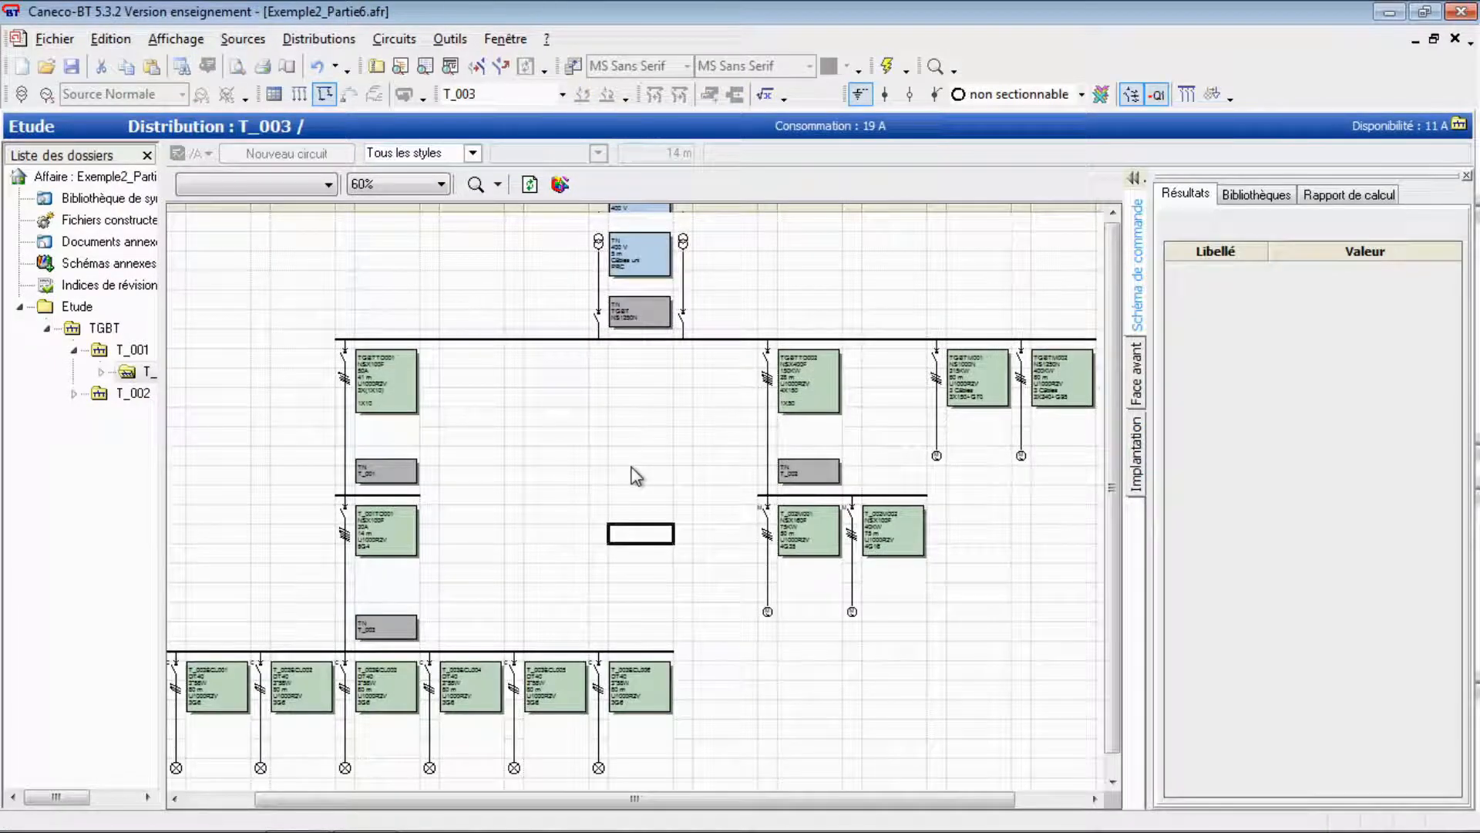
- Switch to Adobe Reader to consult the required distribution reserves in Exemple2.pdf, and return to Caneco-BT
{"action": "key", "text": "alt+Tab"}
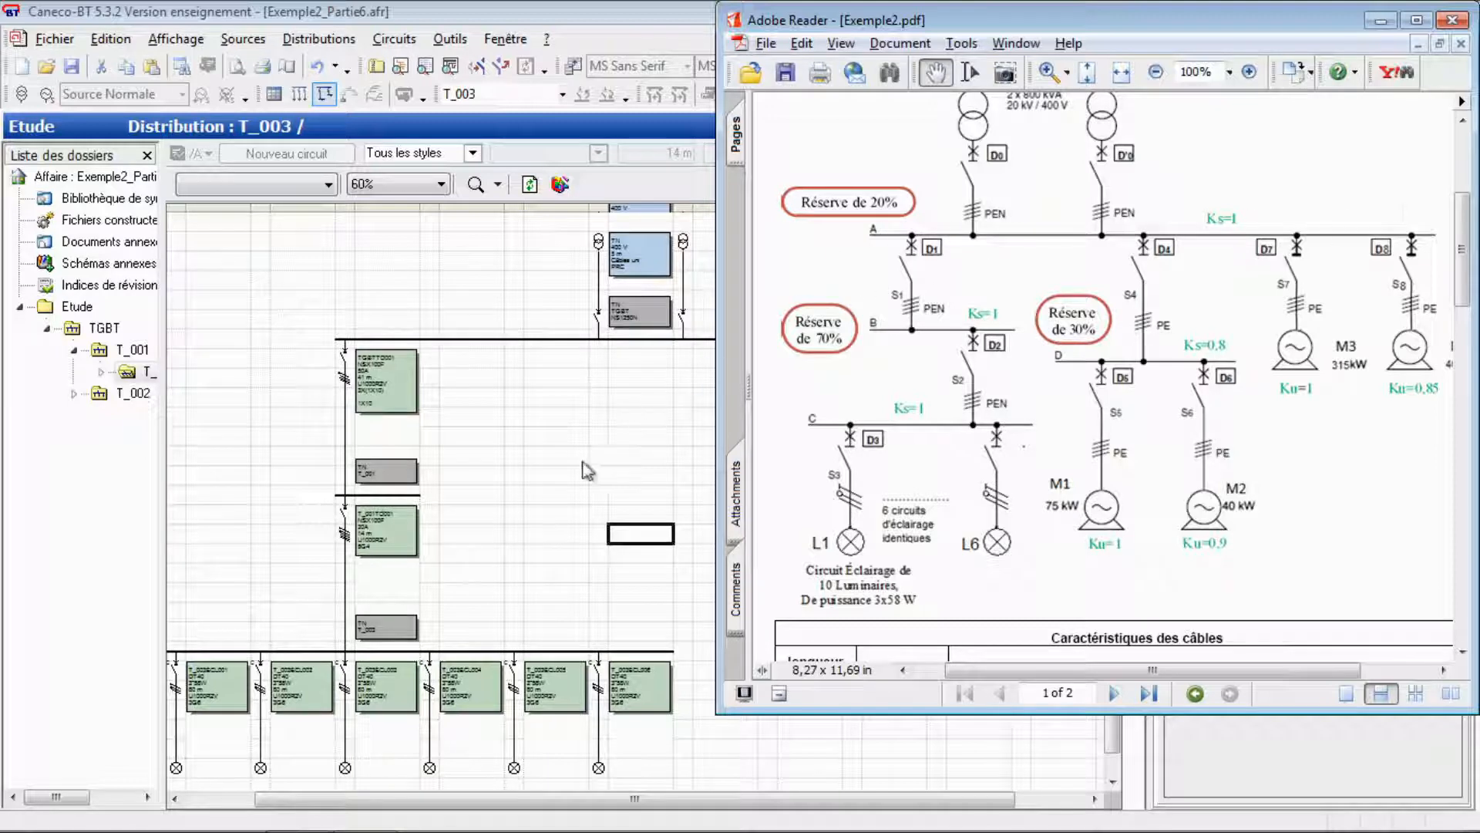
{"action": "left_click", "coordinate": [532, 507]}
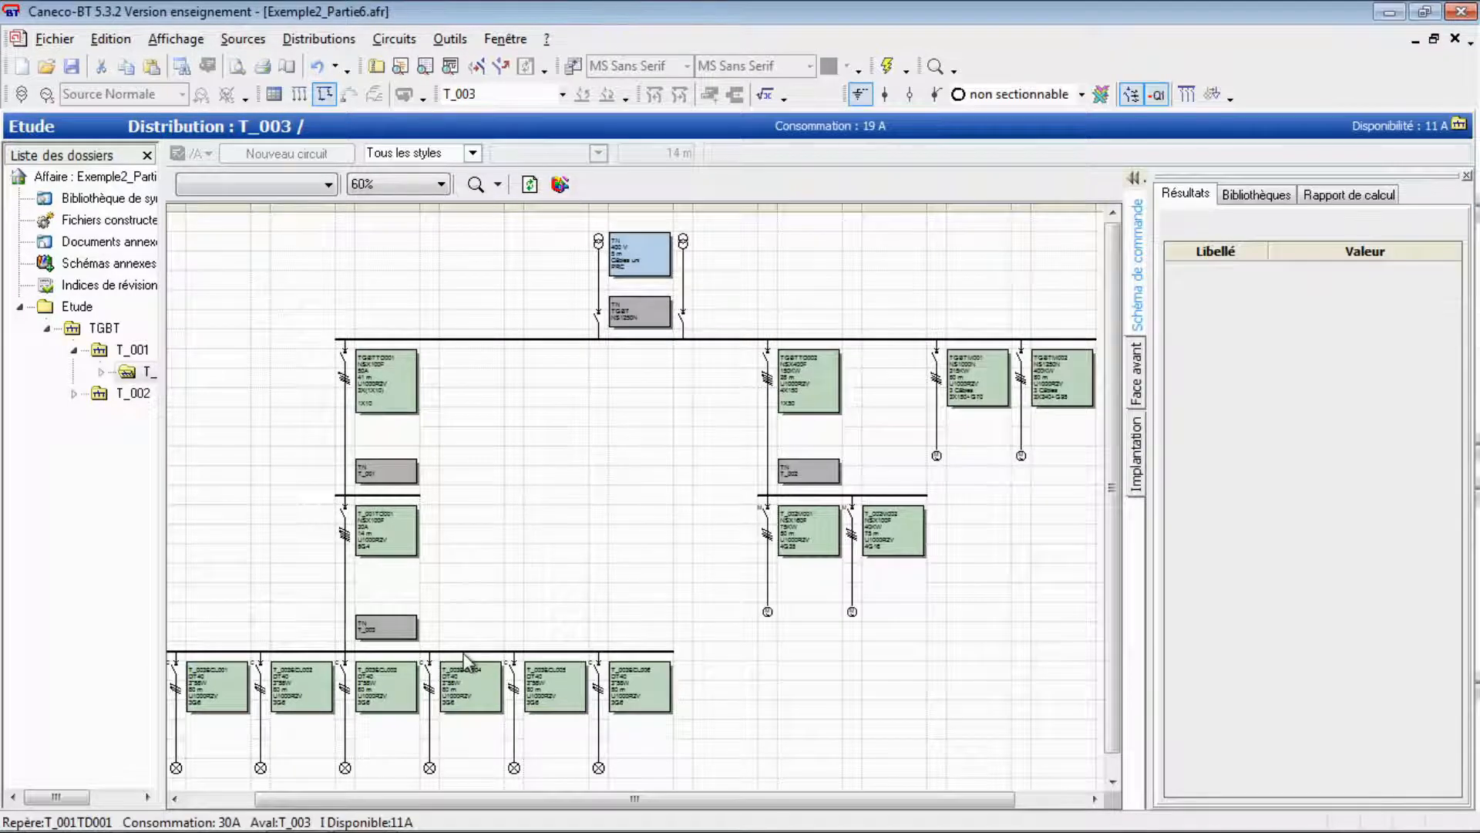
- Examine each distribution's permitted and available current in the power balance, and close it without adjusting anything
{"action": "left_click", "coordinate": [467, 657]}
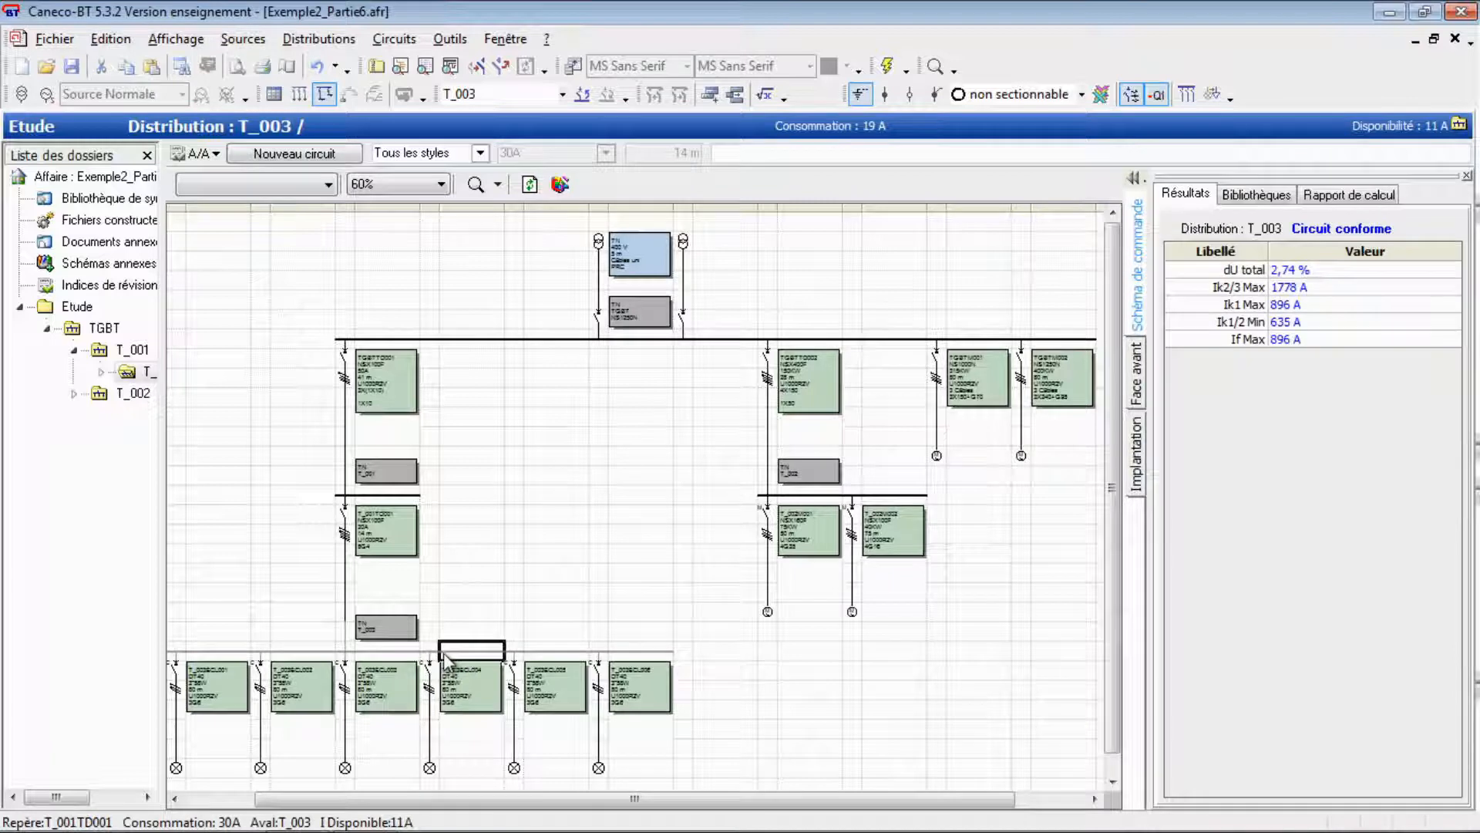
{"action": "left_click", "coordinate": [451, 41]}
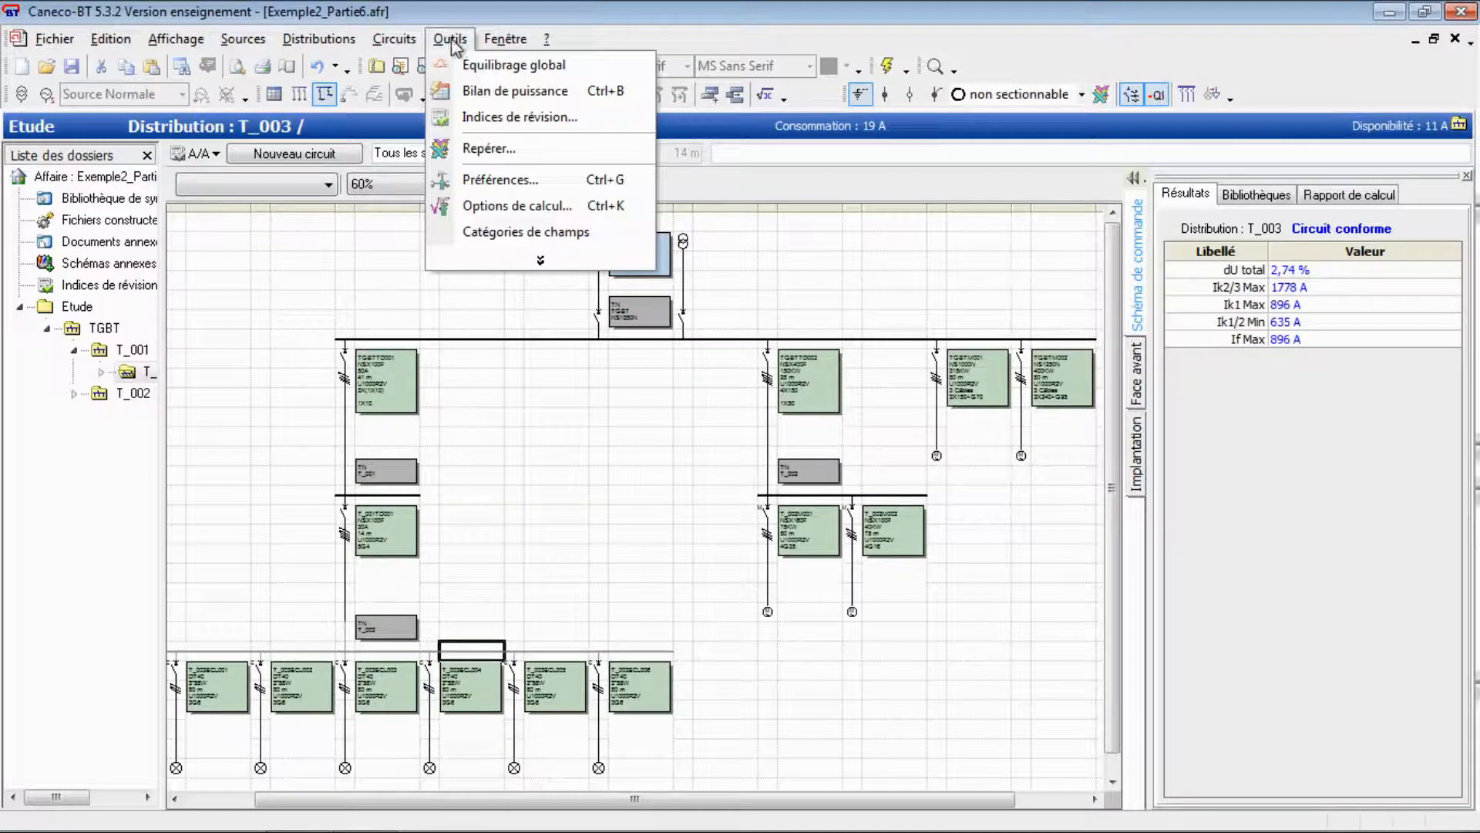
{"action": "left_click", "coordinate": [441, 93]}
{"action": "left_click_drag", "start_coordinate": [844, 266], "coordinate": [956, 194]}
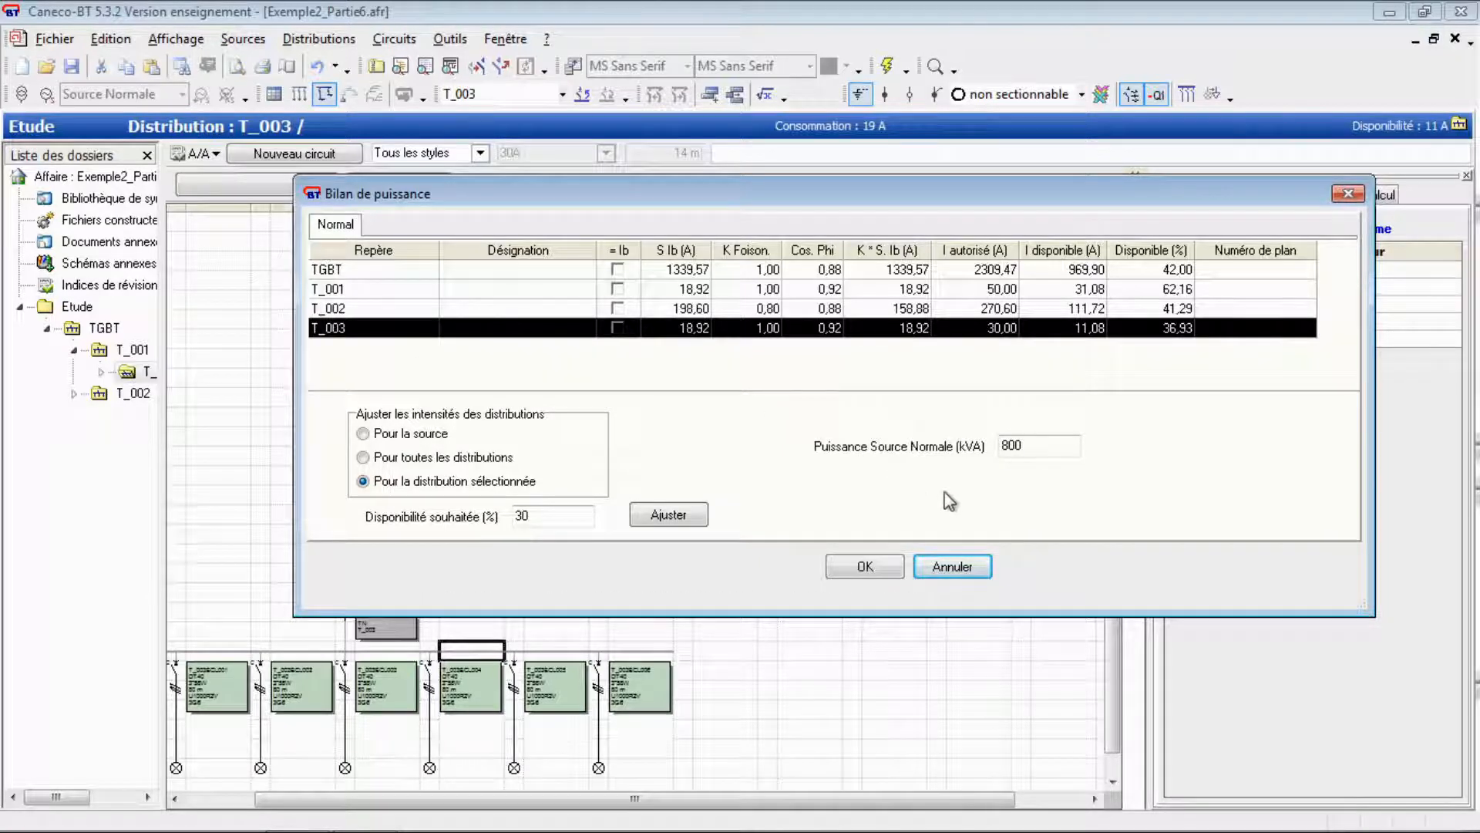
{"action": "left_click", "coordinate": [961, 570]}
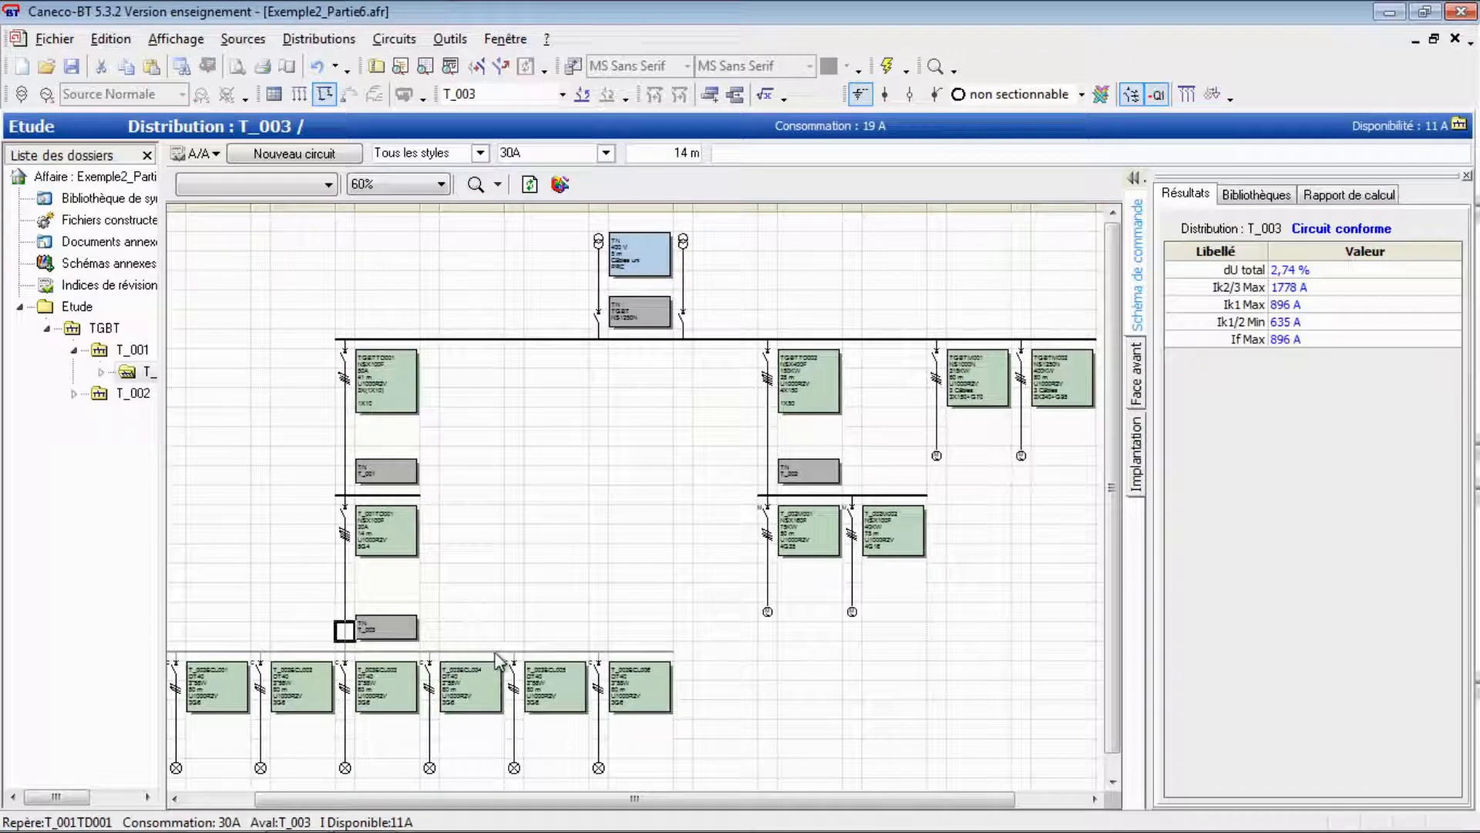
- Rename the distribution board T_003, which feeds the lighting circuits, as T_ECLAIRAGE
{"action": "left_click", "coordinate": [466, 651]}
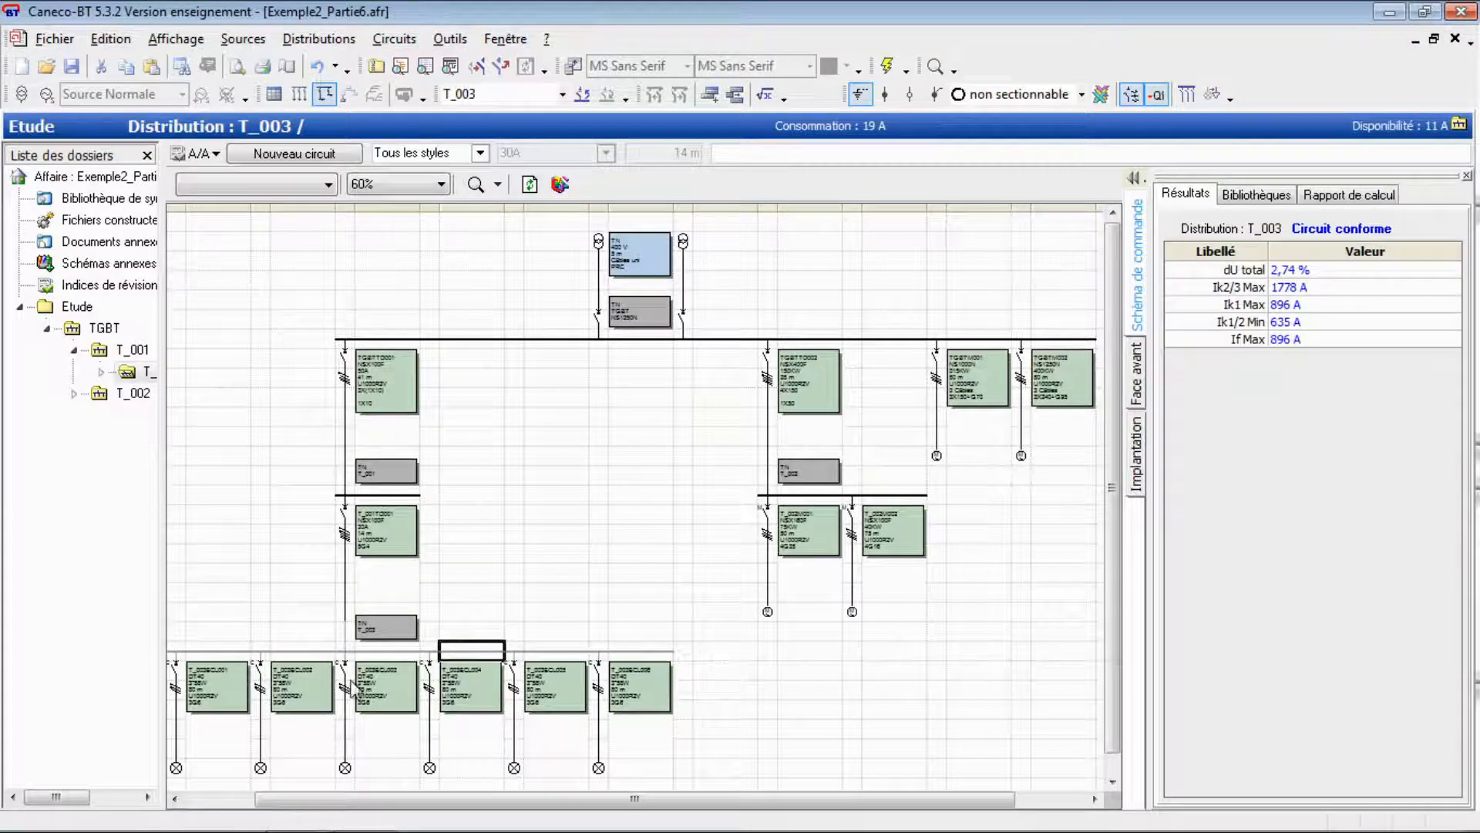
{"action": "left_click", "coordinate": [649, 655]}
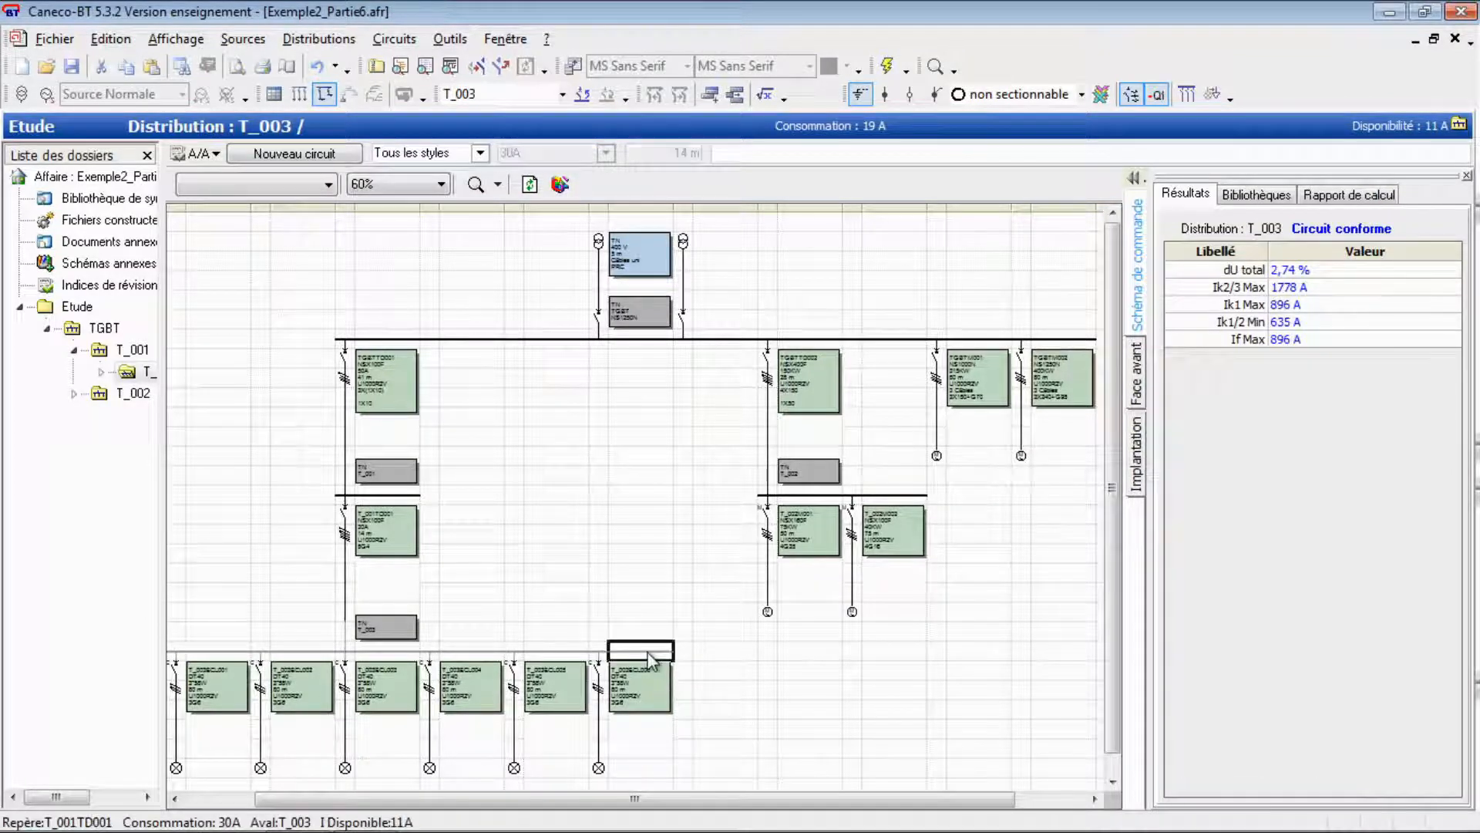
{"action": "double_click", "coordinate": [648, 655]}
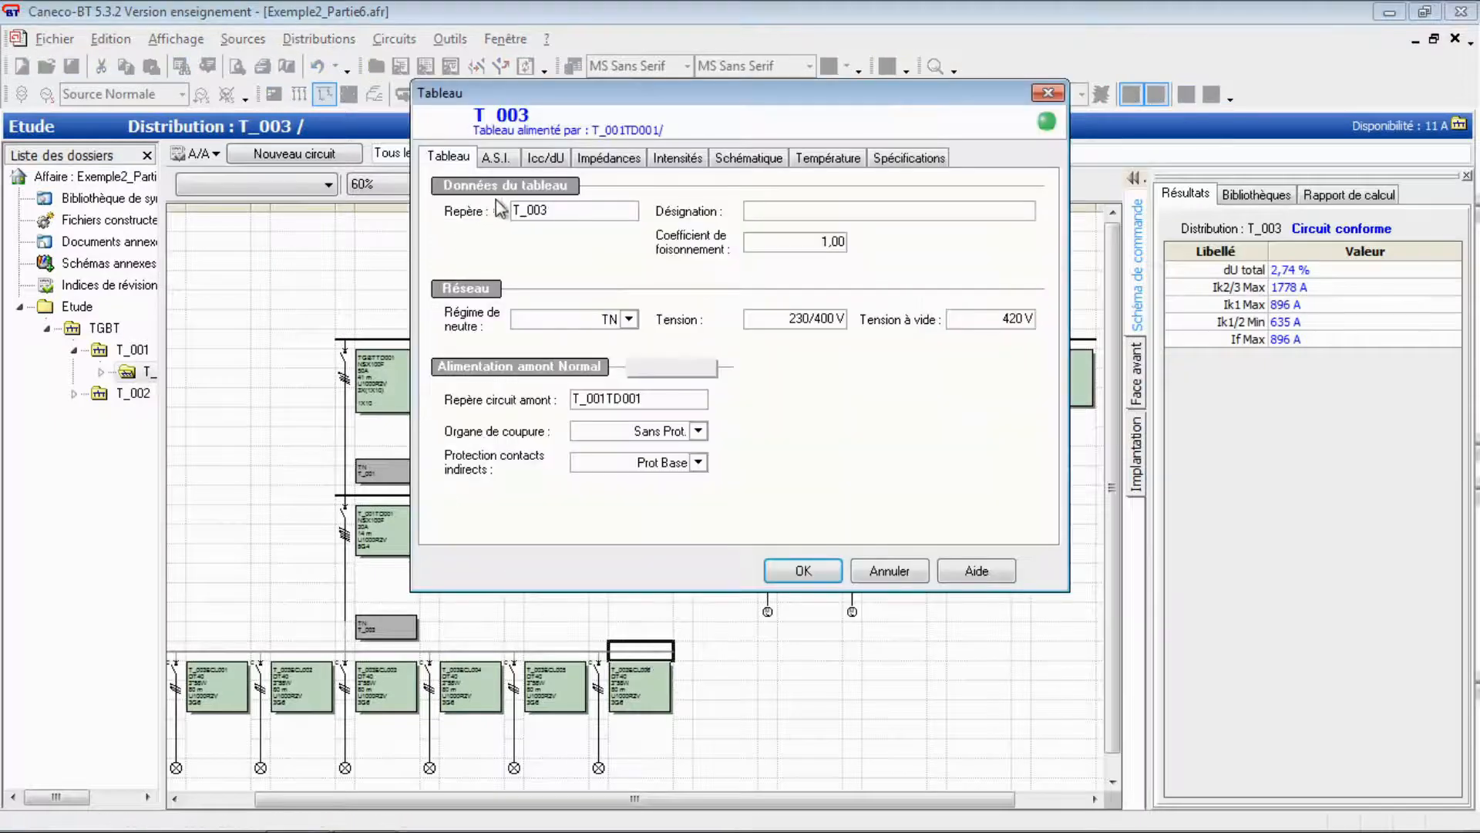
{"action": "left_click_drag", "start_coordinate": [554, 210], "coordinate": [529, 210]}
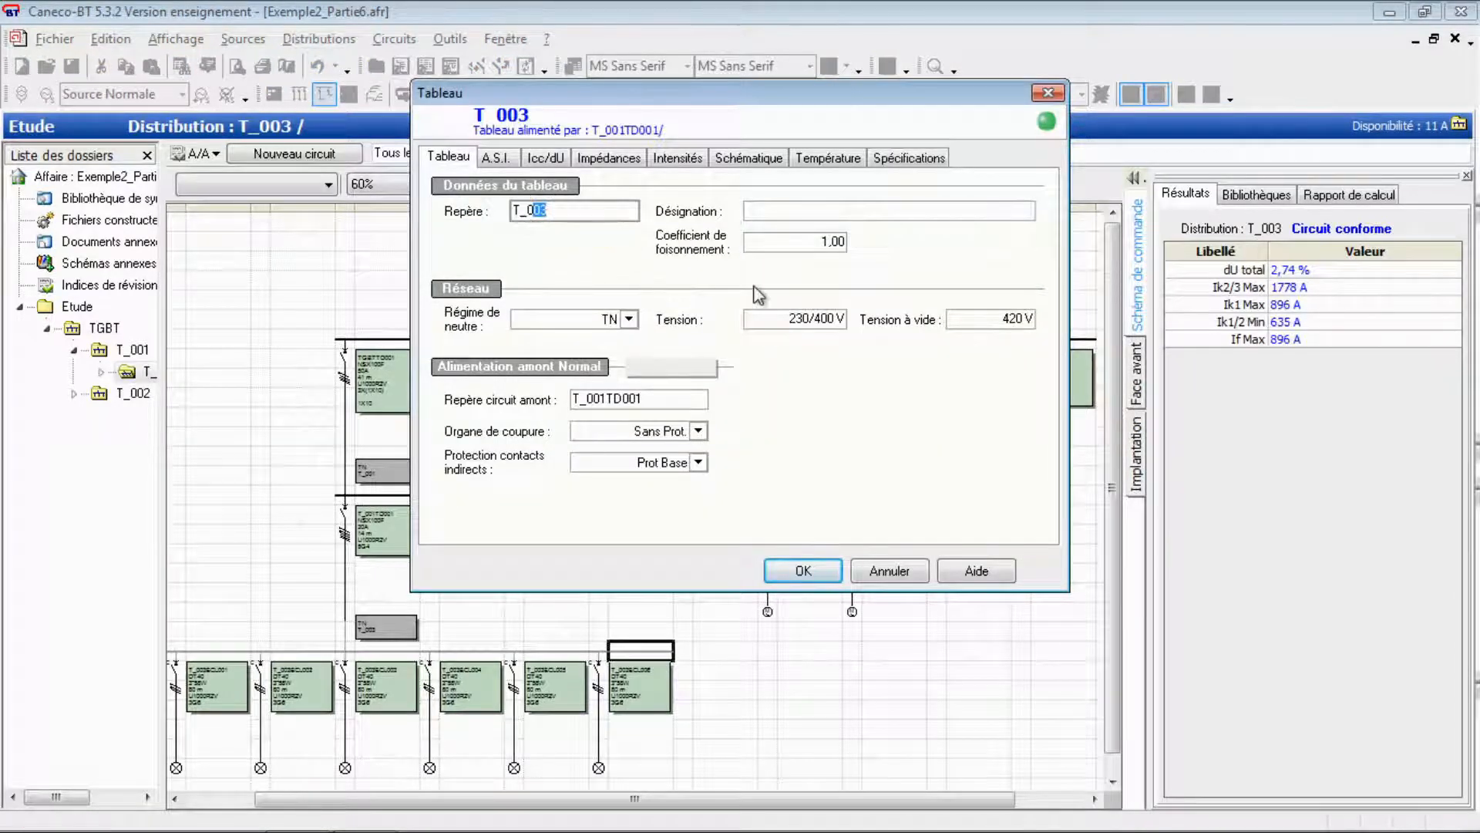
{"action": "key", "text": "BackSpace"}
{"action": "key", "text": "BackSpace"}
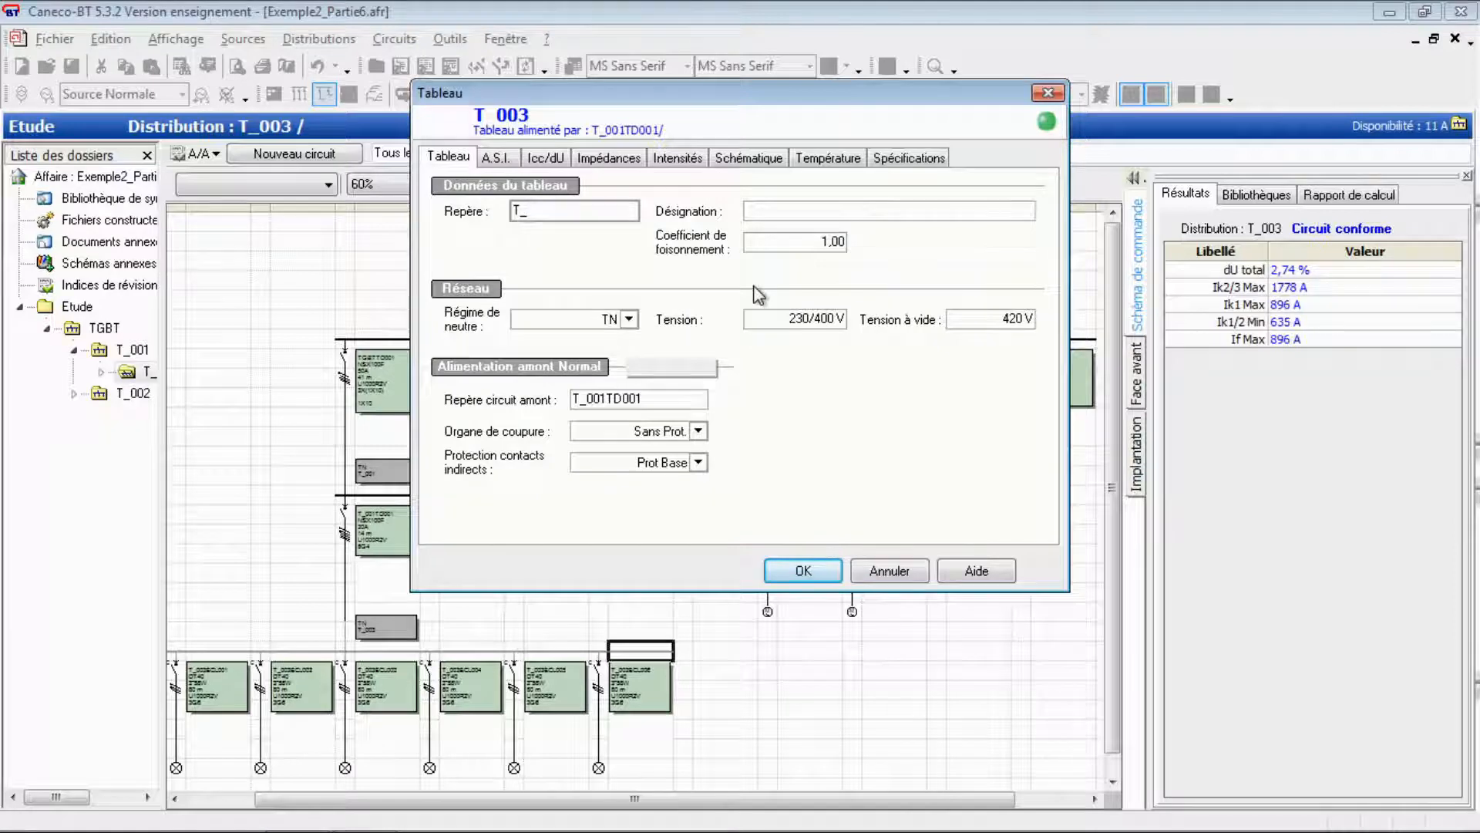
{"action": "type", "text": "ECLAIRAGE"}
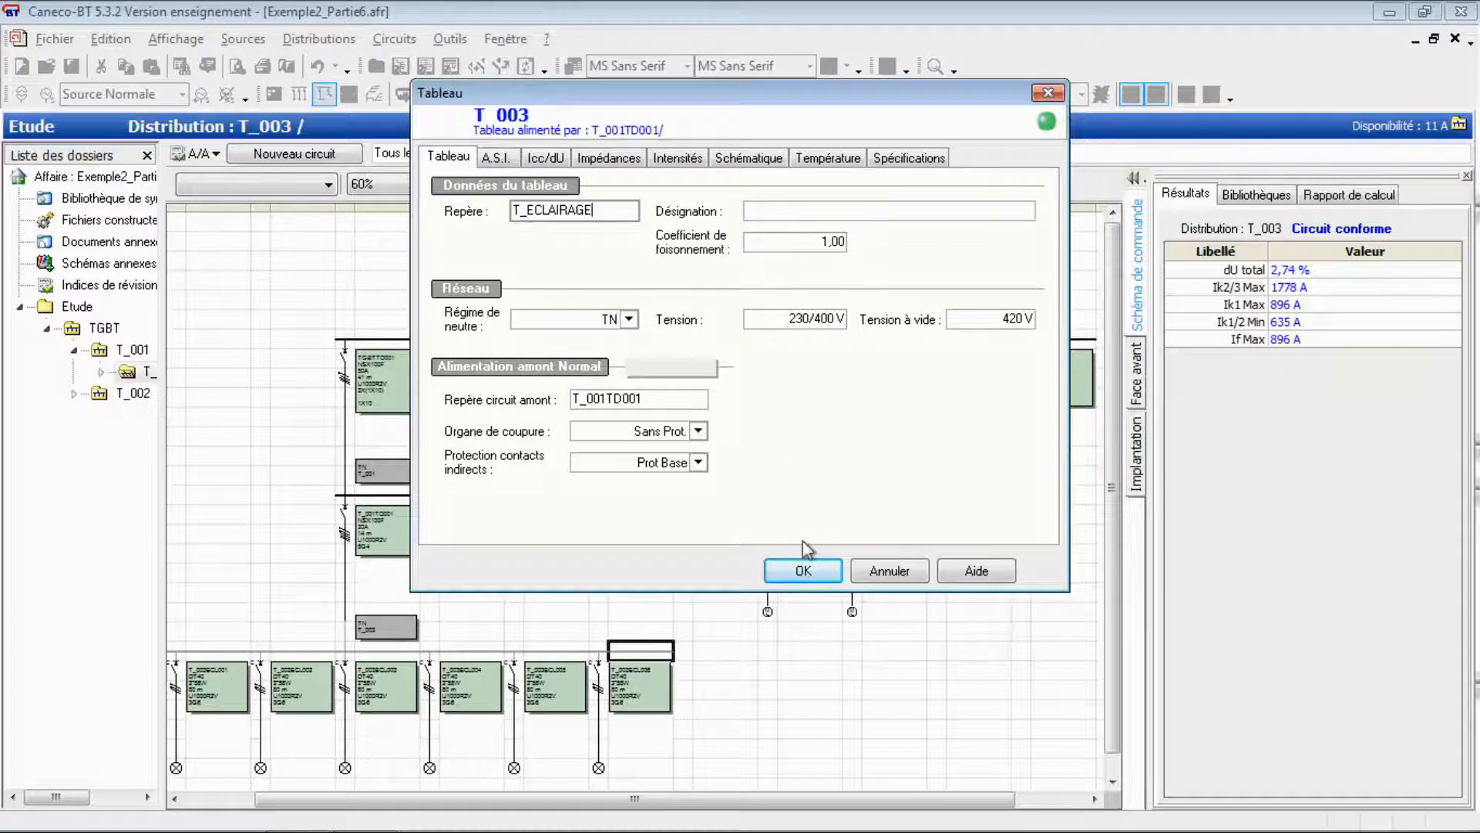
{"action": "left_click", "coordinate": [785, 575]}
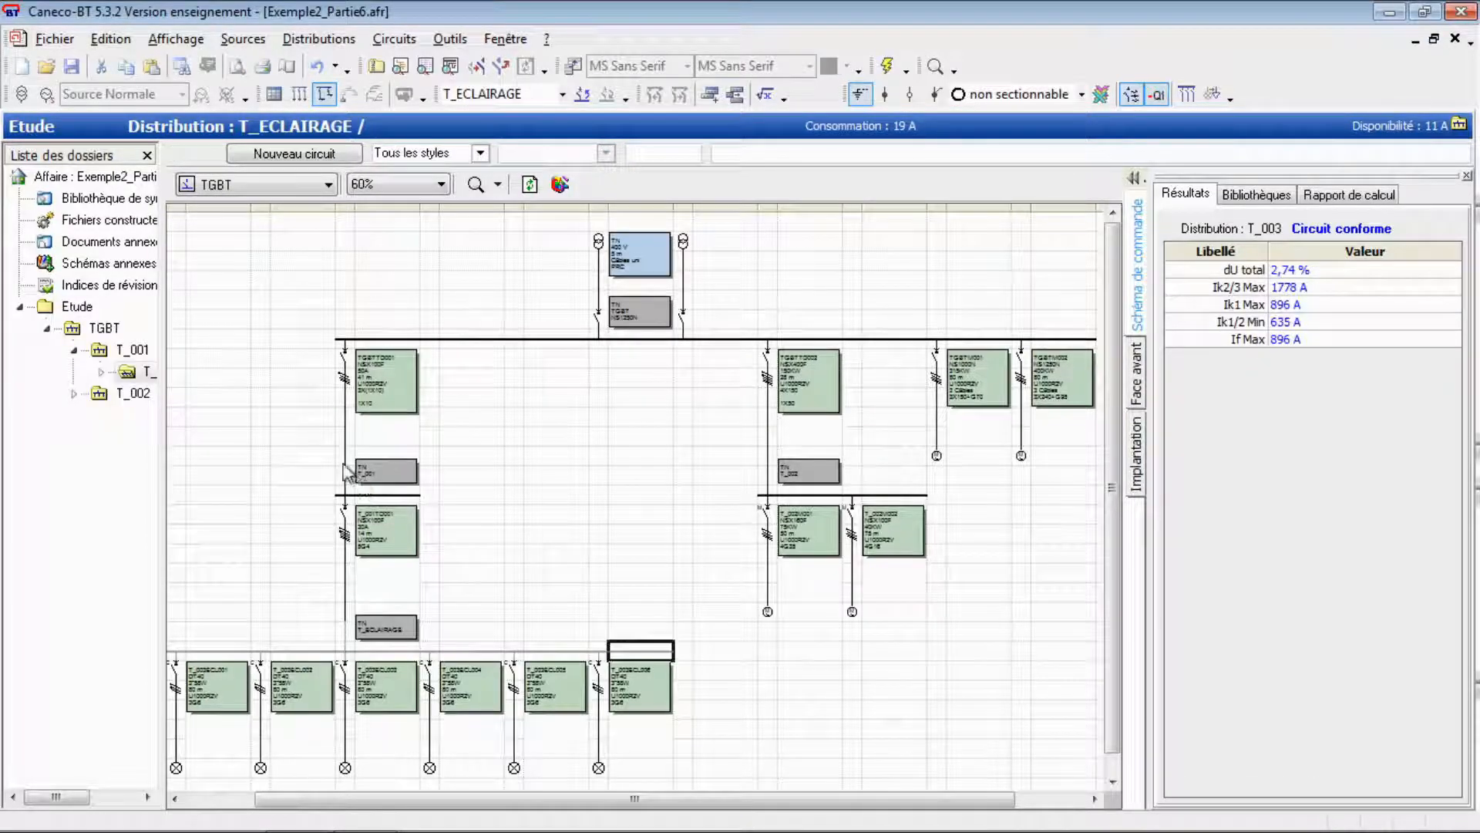
- Rename the distribution board T_001, upstream of the lighting board, as T_DISTRIBUTION1
{"action": "left_click", "coordinate": [349, 472]}
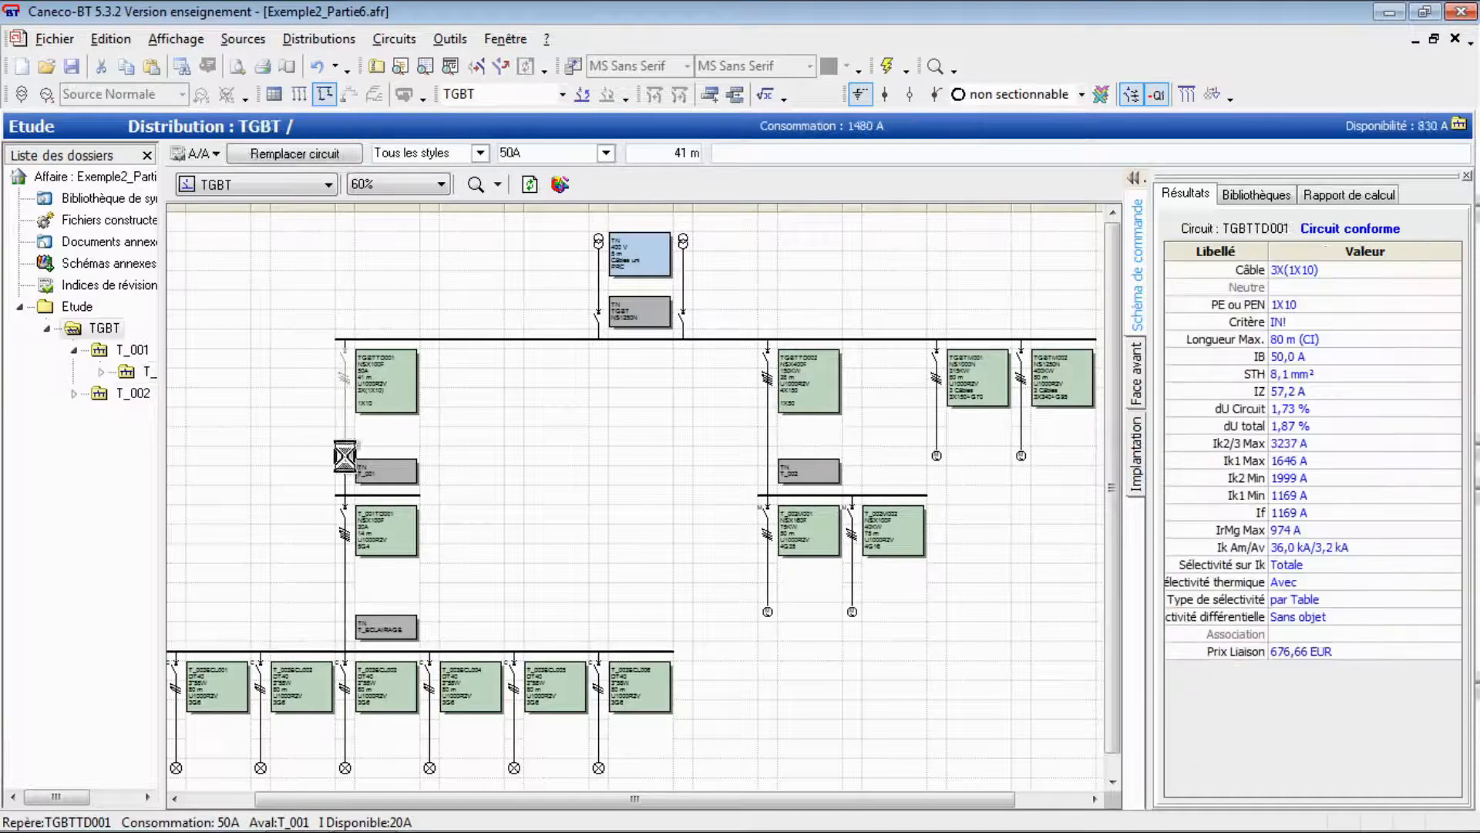
{"action": "left_click", "coordinate": [346, 494]}
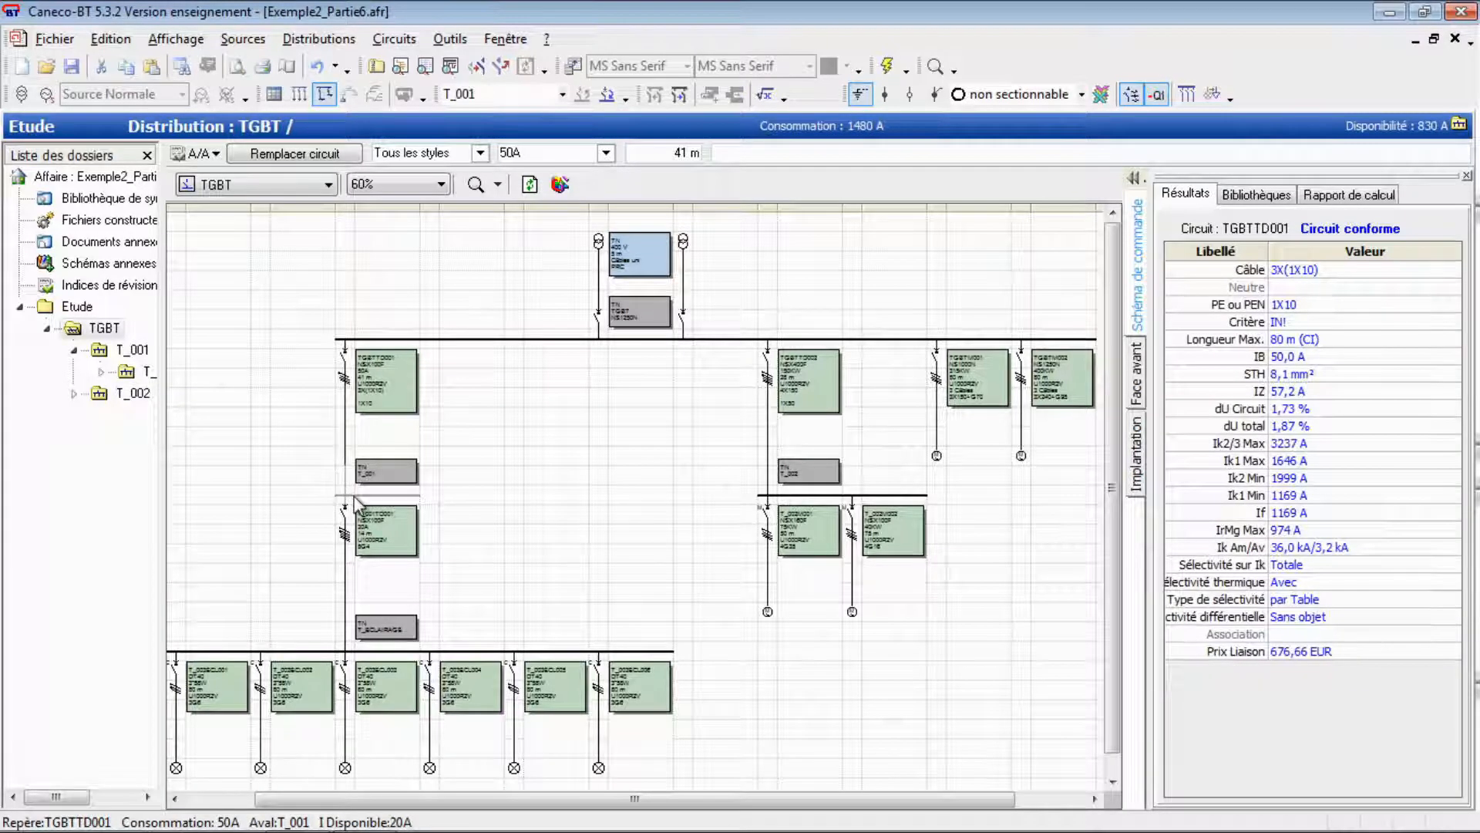
{"action": "left_click", "coordinate": [406, 494]}
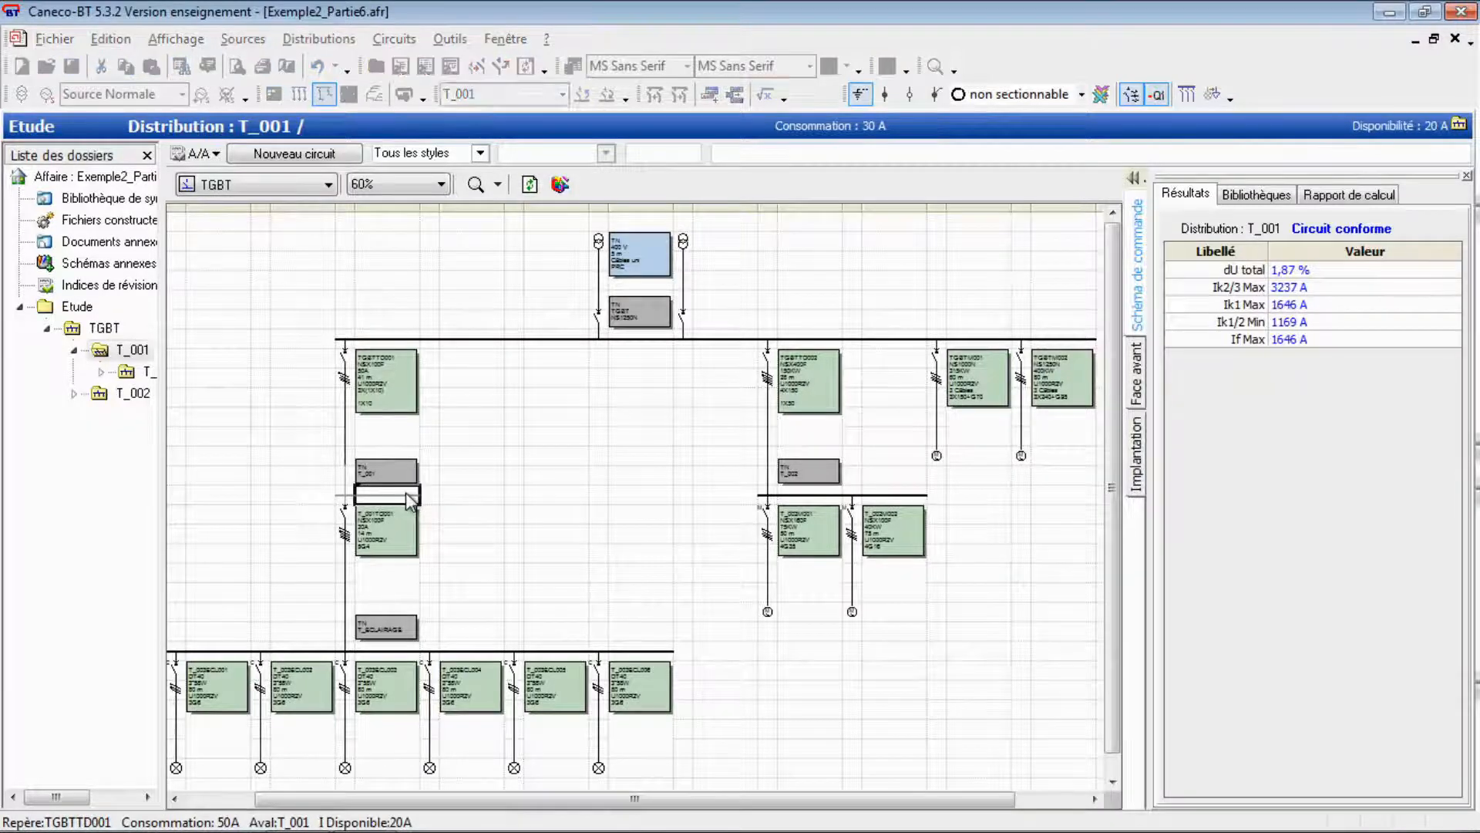
{"action": "double_click", "coordinate": [407, 494]}
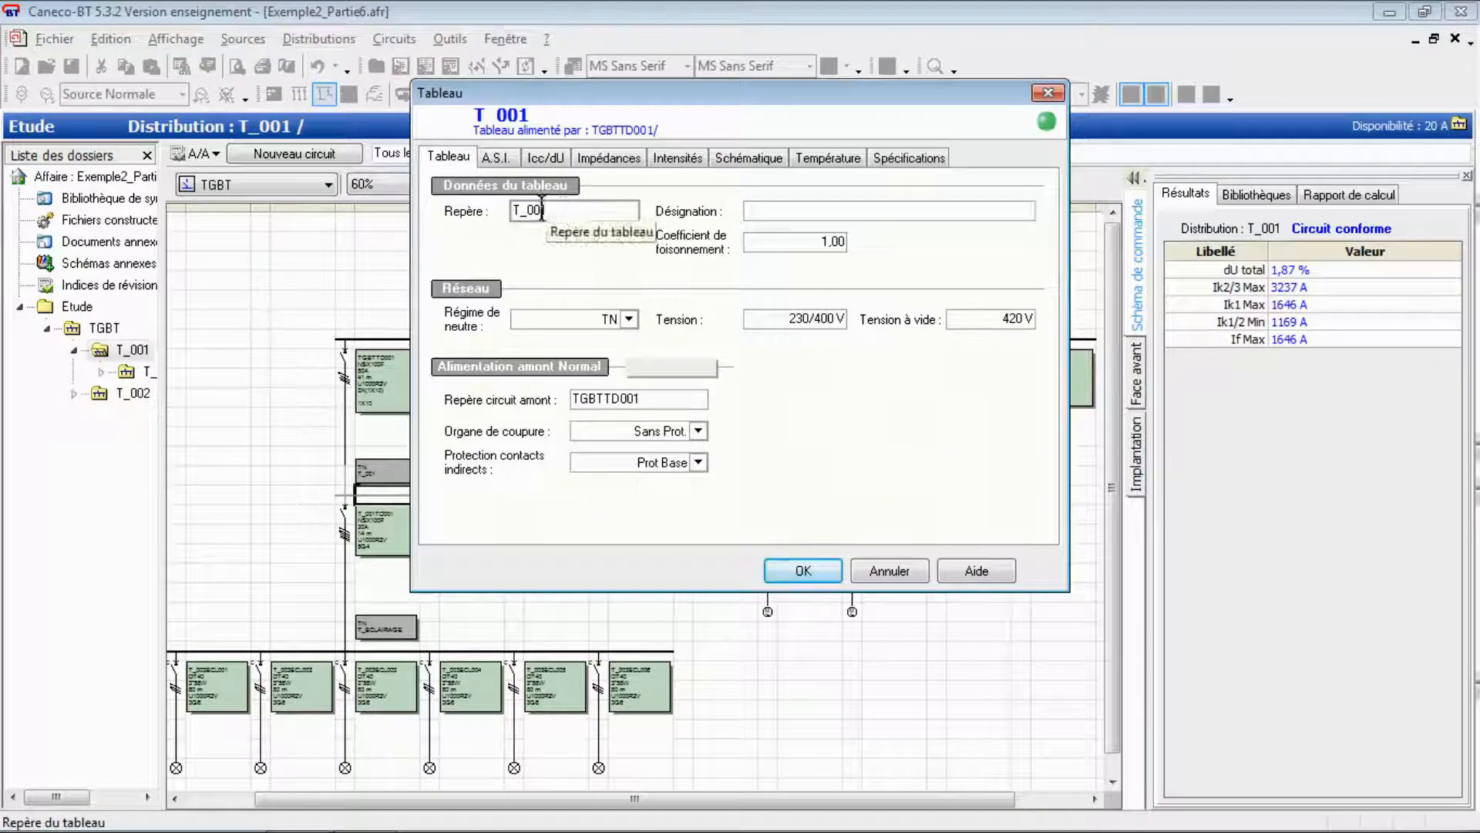
{"action": "key", "text": "Left"}
{"action": "key", "text": "BackSpace"}
{"action": "key", "text": "BackSpace"}
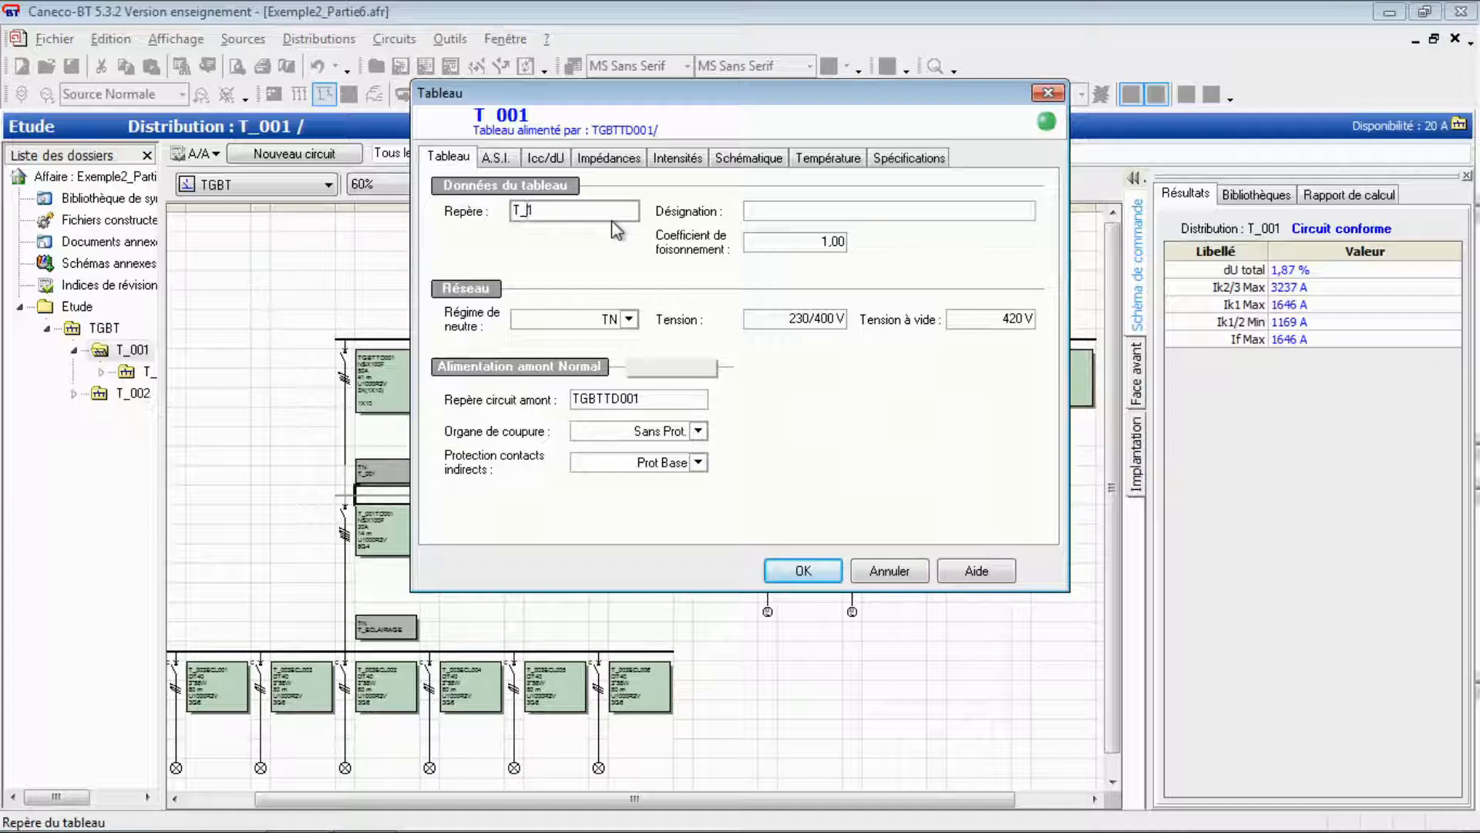
{"action": "type", "text": "DISTRIBUTION"}
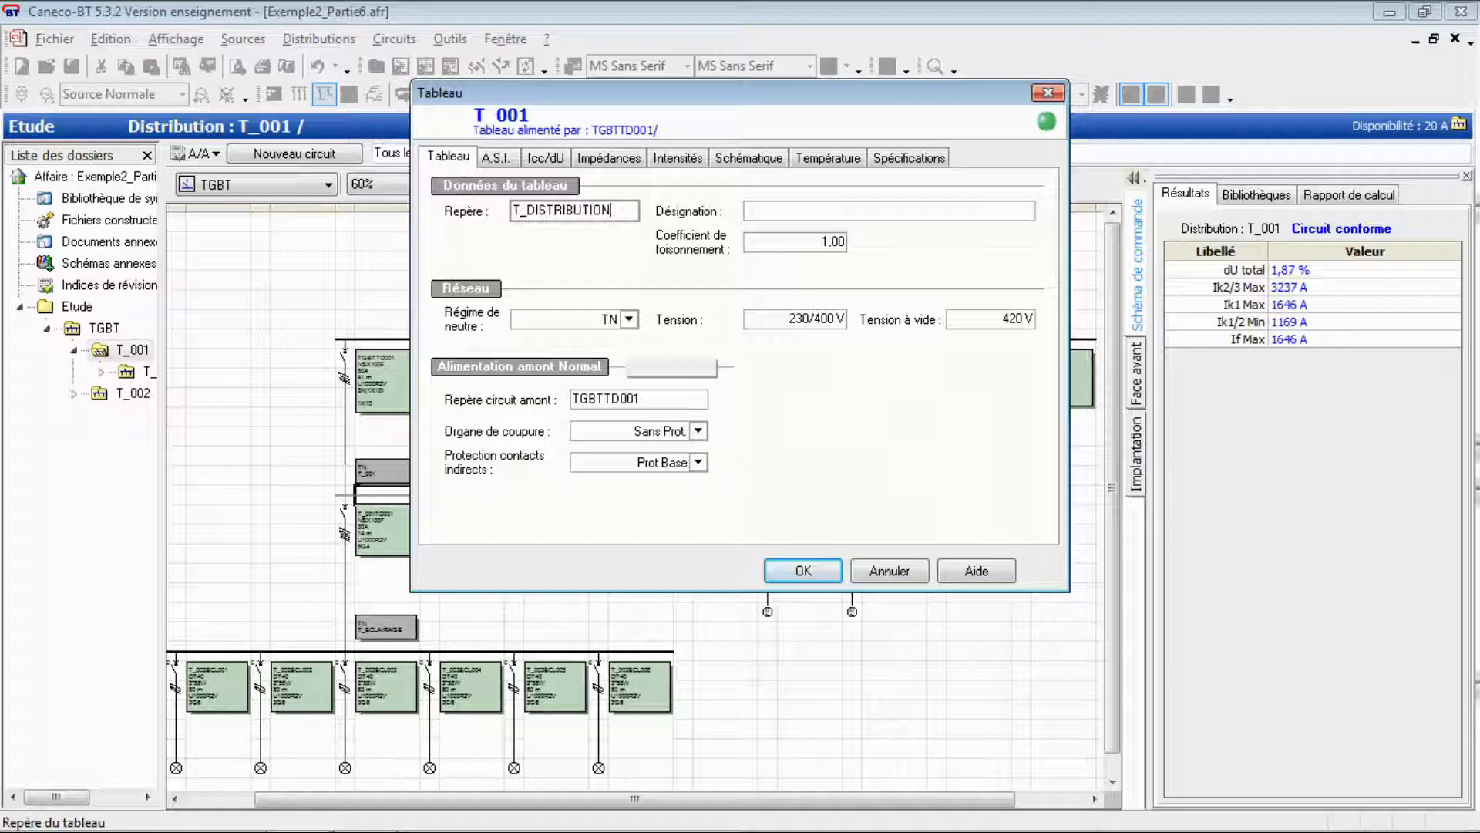
{"action": "type", "text": "_"}
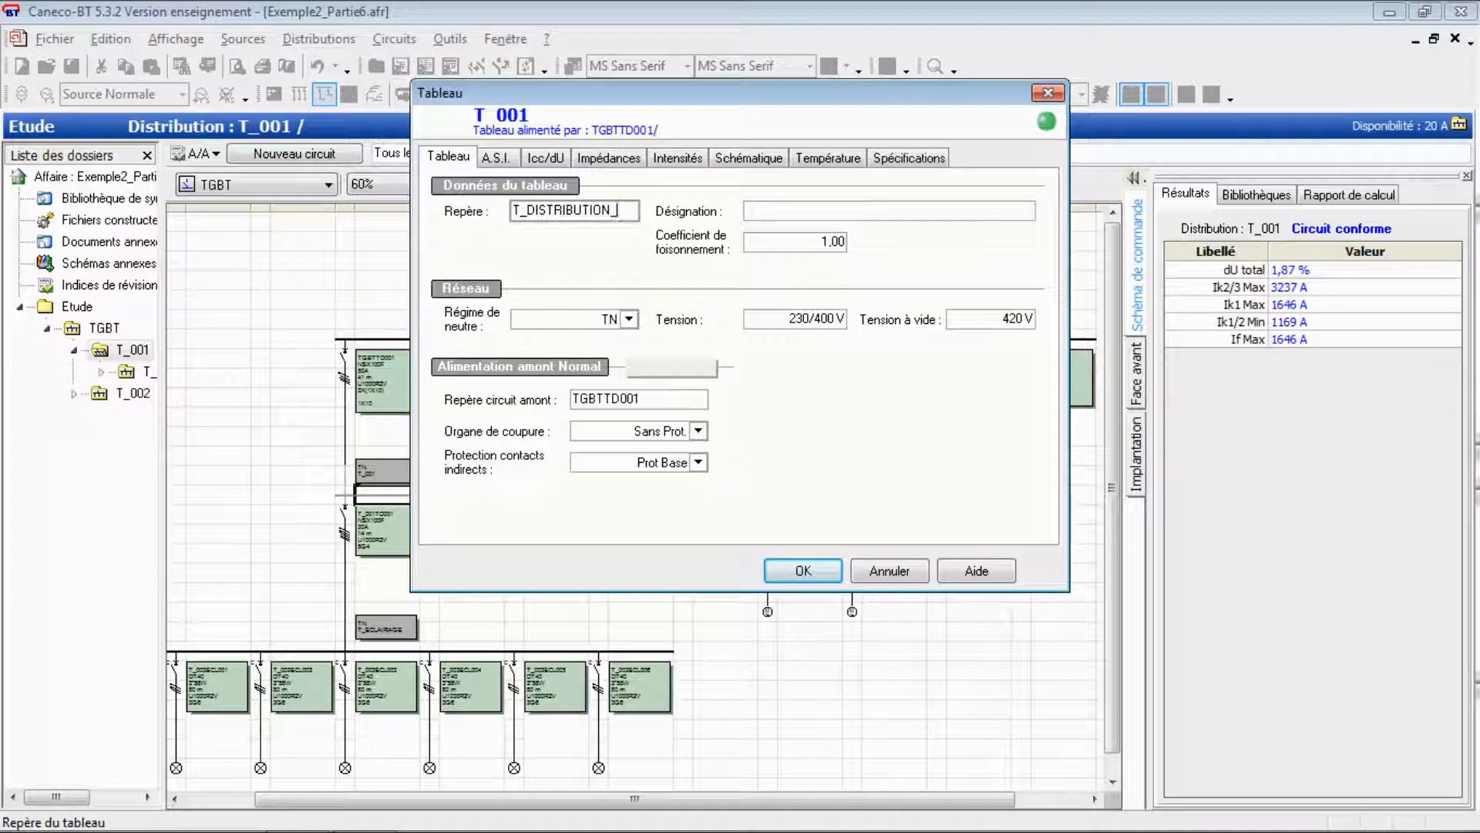
{"action": "key", "text": "BackSpace"}
{"action": "type", "text": "1"}
{"action": "left_click", "coordinate": [803, 571]}
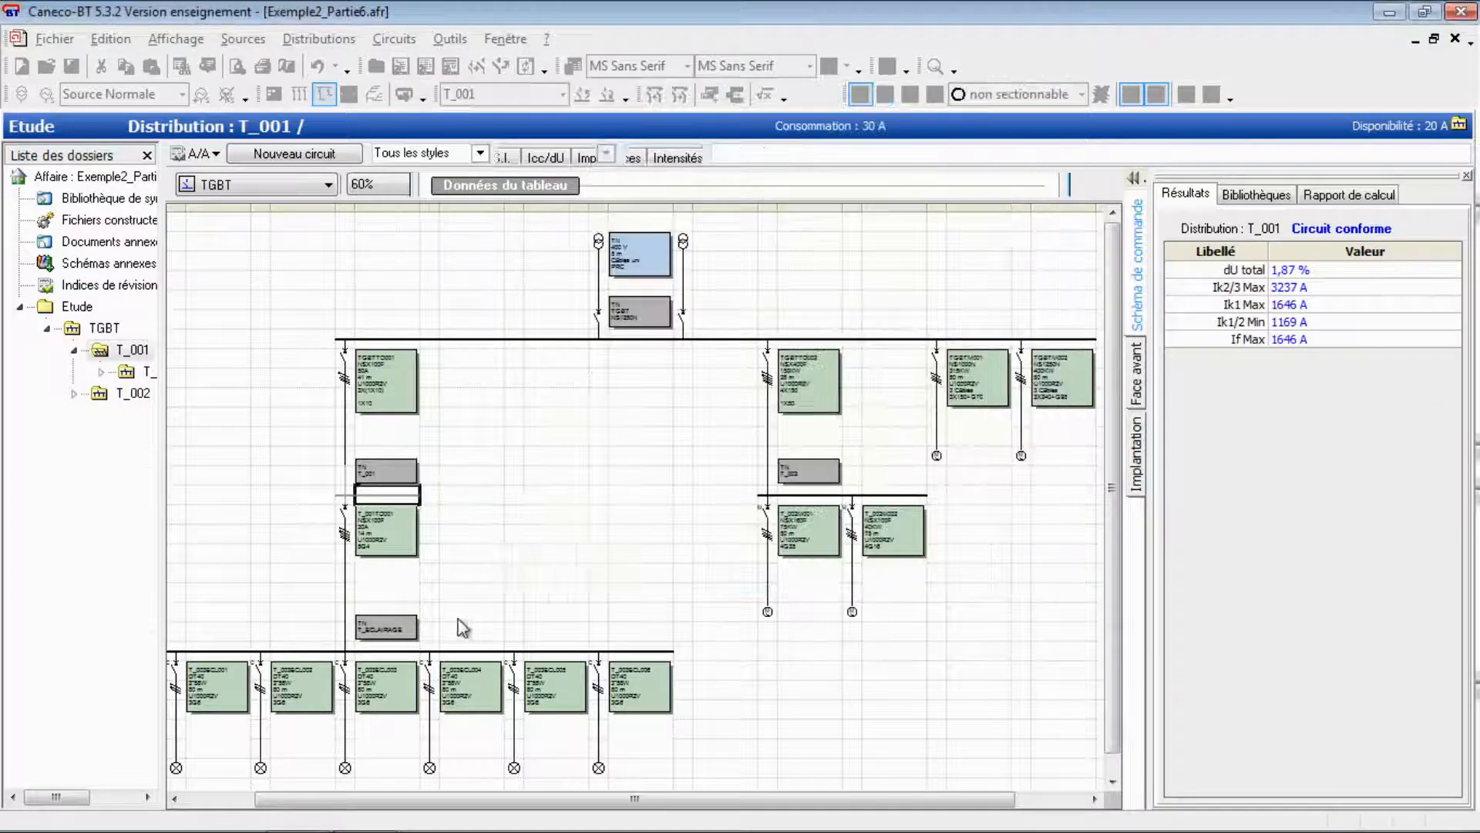
- Rename the distribution board T_002, which feeds the two motor circuits, as T_FORCE_MOTRICE
{"action": "left_click", "coordinate": [896, 496]}
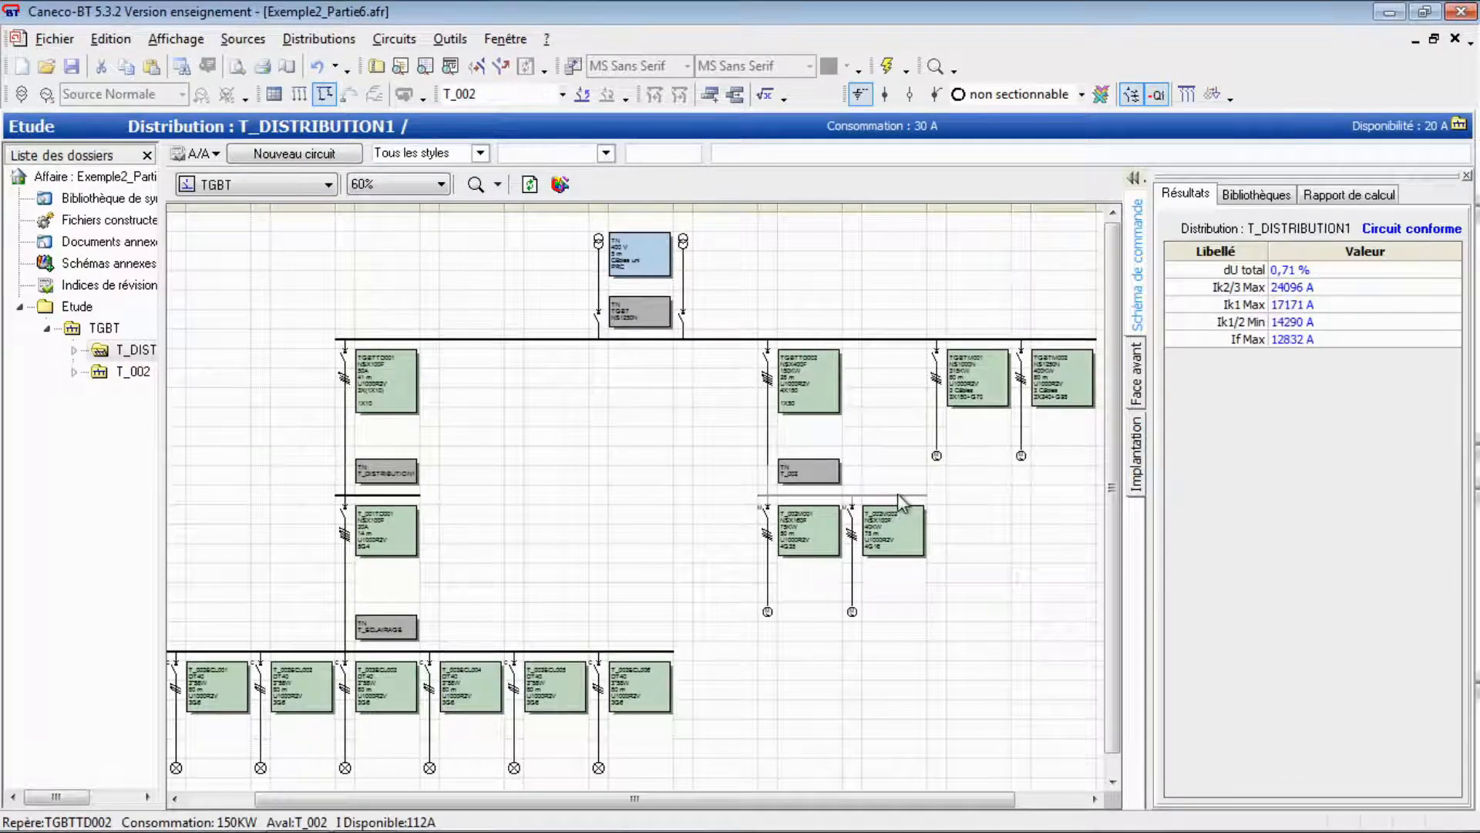
{"action": "double_click", "coordinate": [897, 493]}
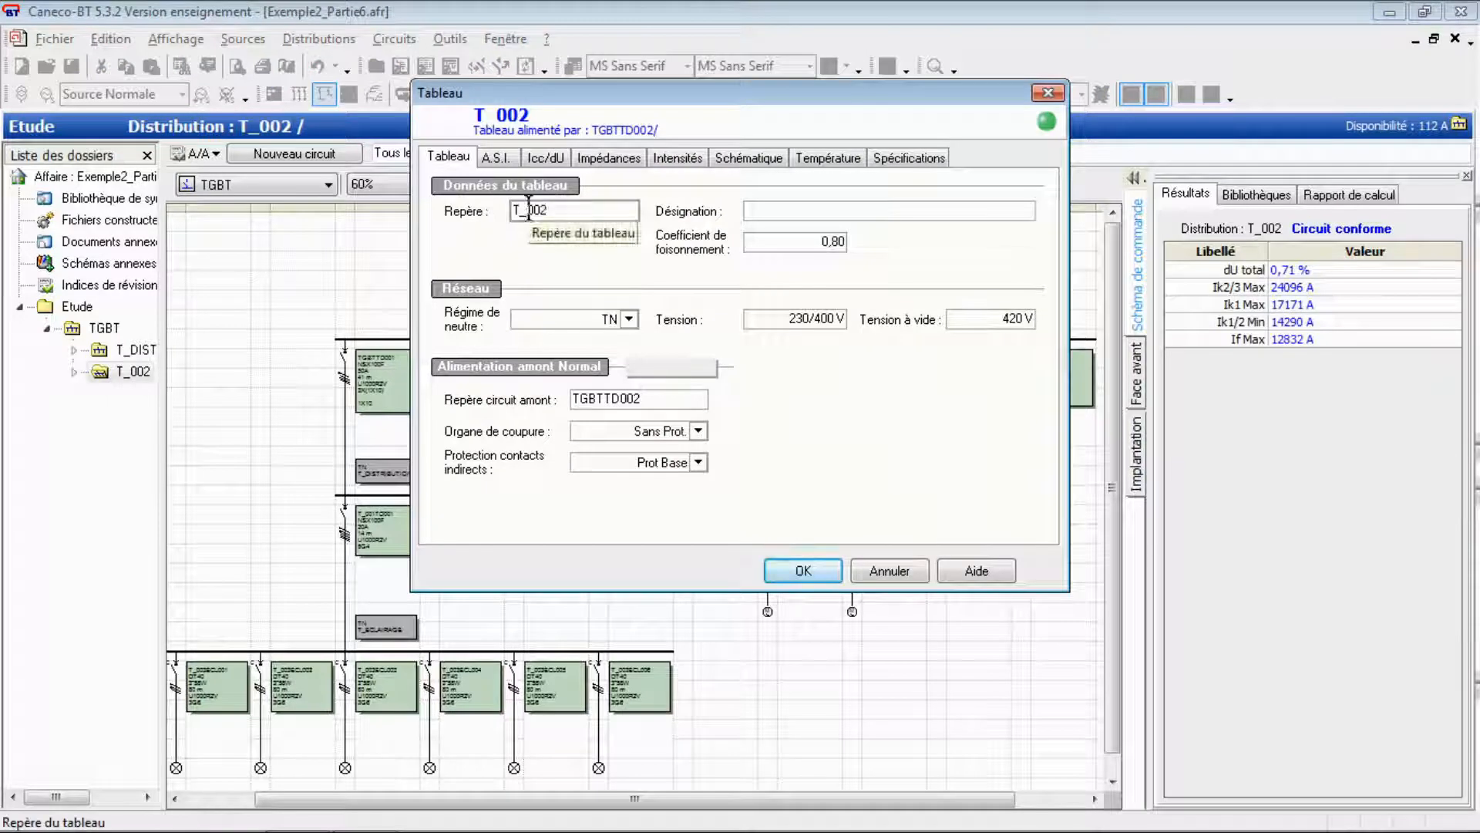
{"action": "left_click_drag", "start_coordinate": [526, 209], "coordinate": [581, 210]}
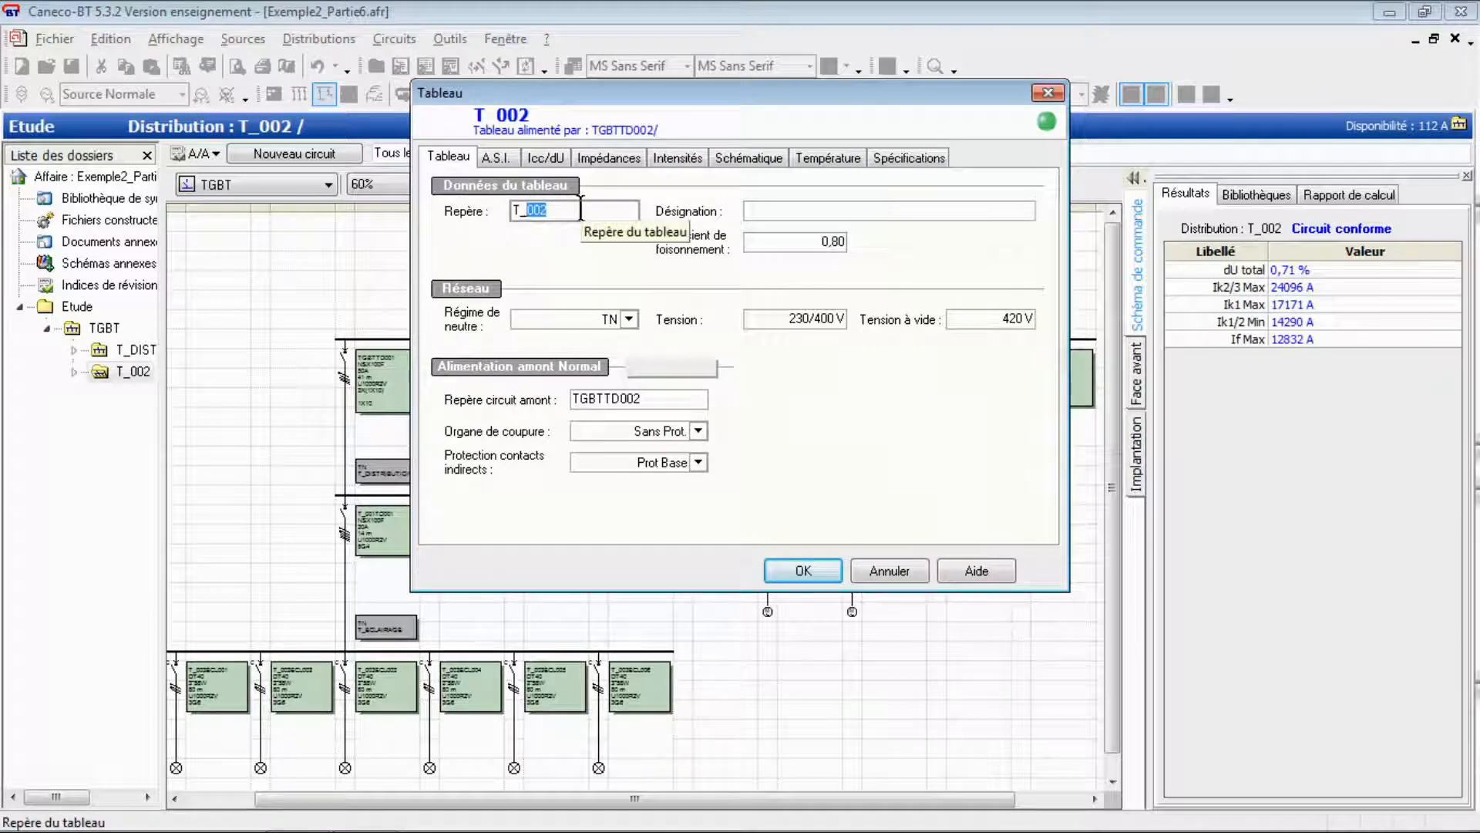
{"action": "type", "text": "FORCEMO"}
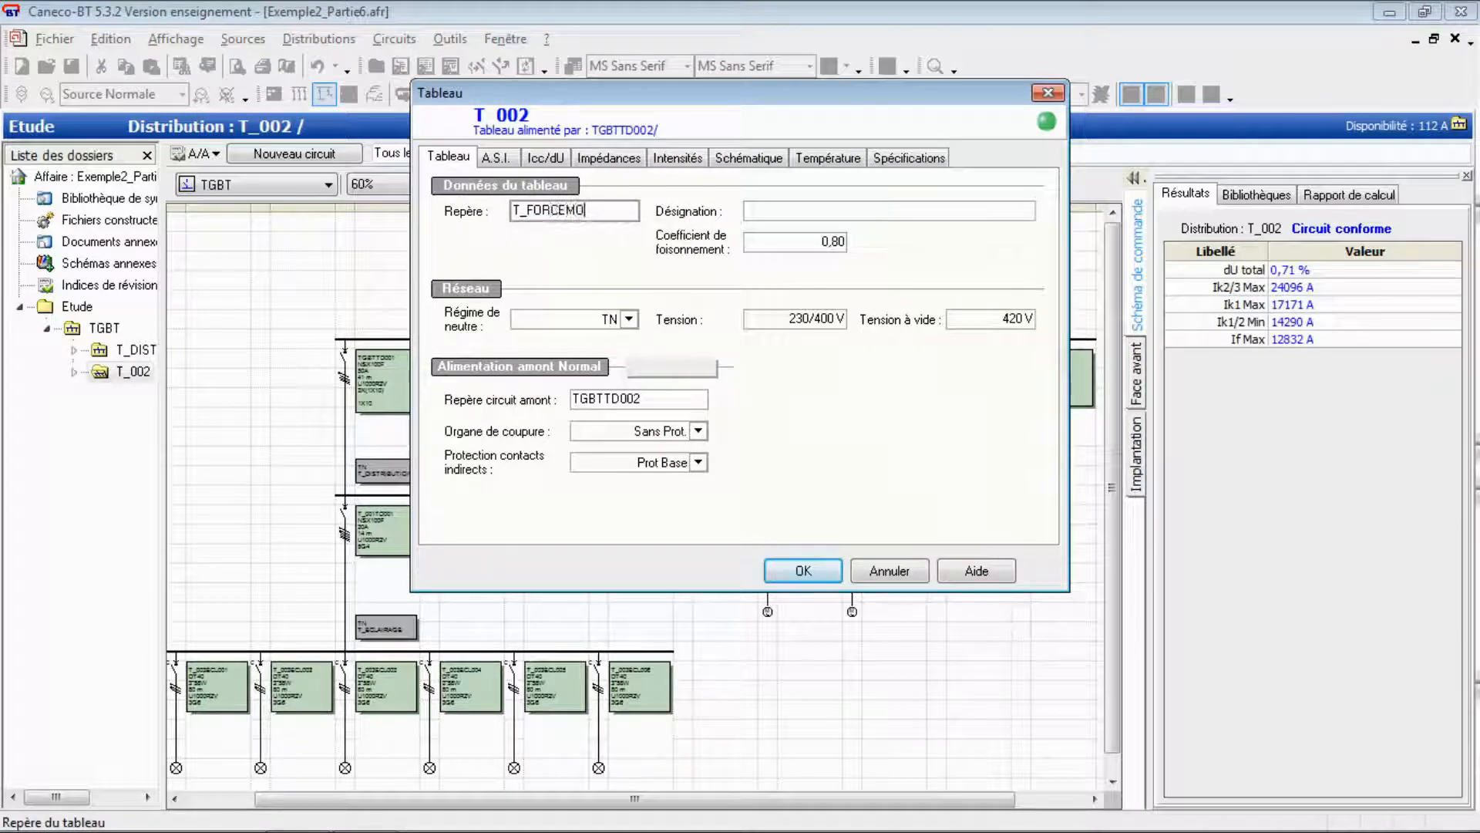
{"action": "type", "text": "TRICE"}
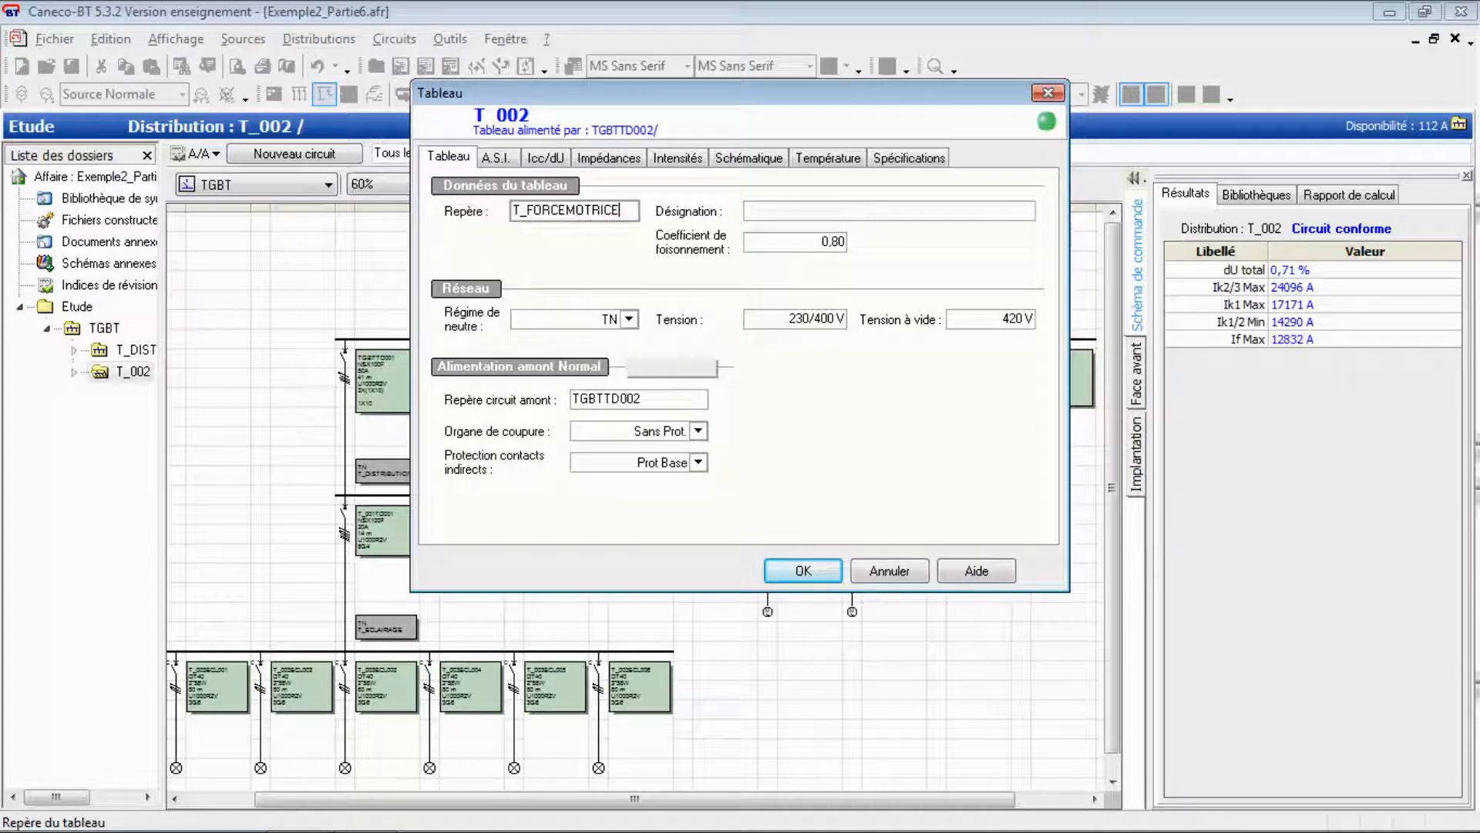
{"action": "key", "text": "Left"}
{"action": "key", "text": "Left"}
{"action": "key", "text": "Left"}
{"action": "key", "text": "Left"}
{"action": "key", "text": "Left"}
{"action": "key", "text": "Left"}
{"action": "key", "text": "Left"}
{"action": "type", "text": "_"}
{"action": "left_click", "coordinate": [802, 570]}
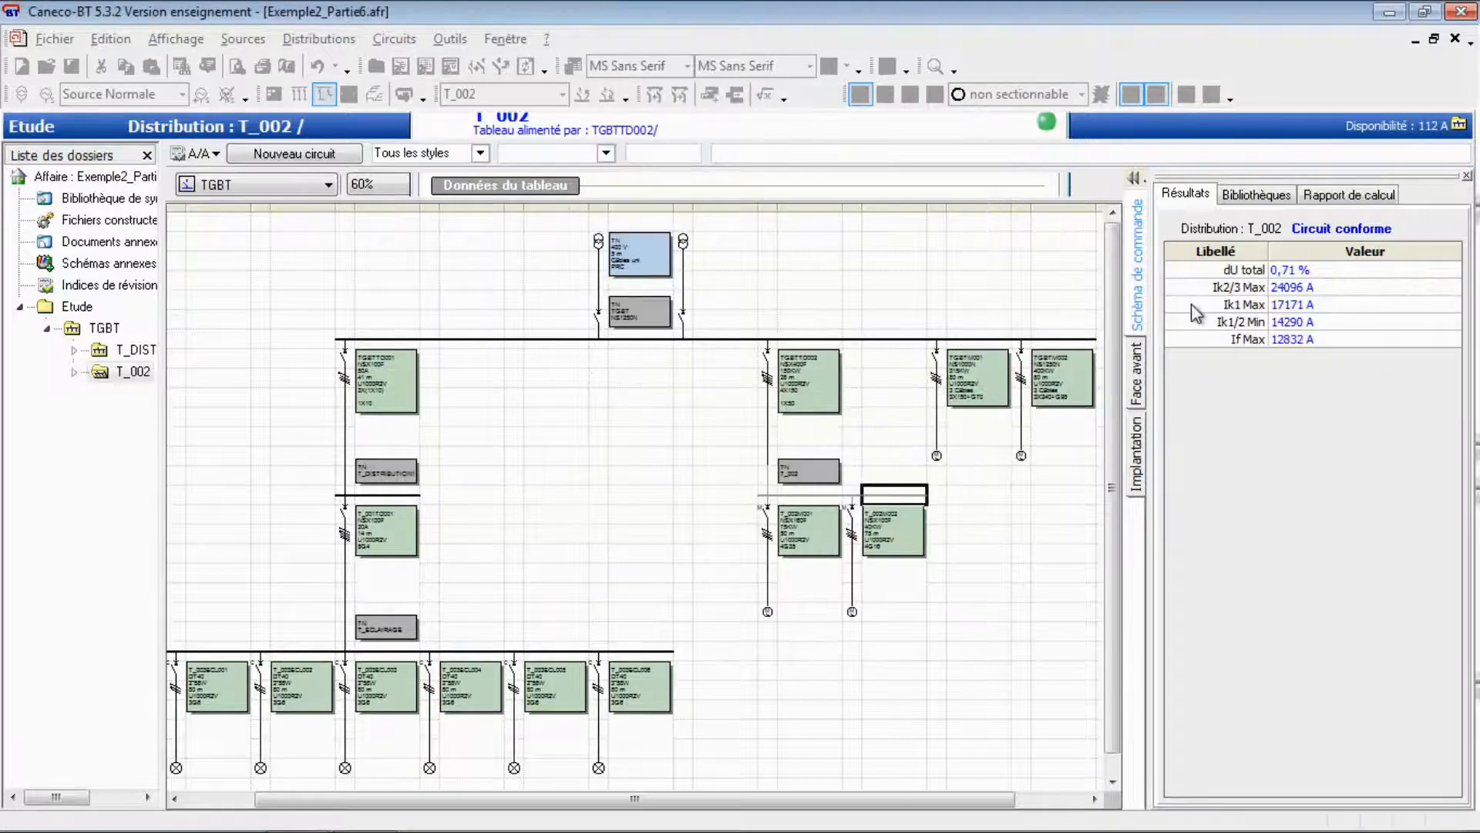
- Open the power balance and adjust only the T_ECLAIRAGE distribution to a desired availability of 0 %
{"action": "left_click", "coordinate": [451, 40]}
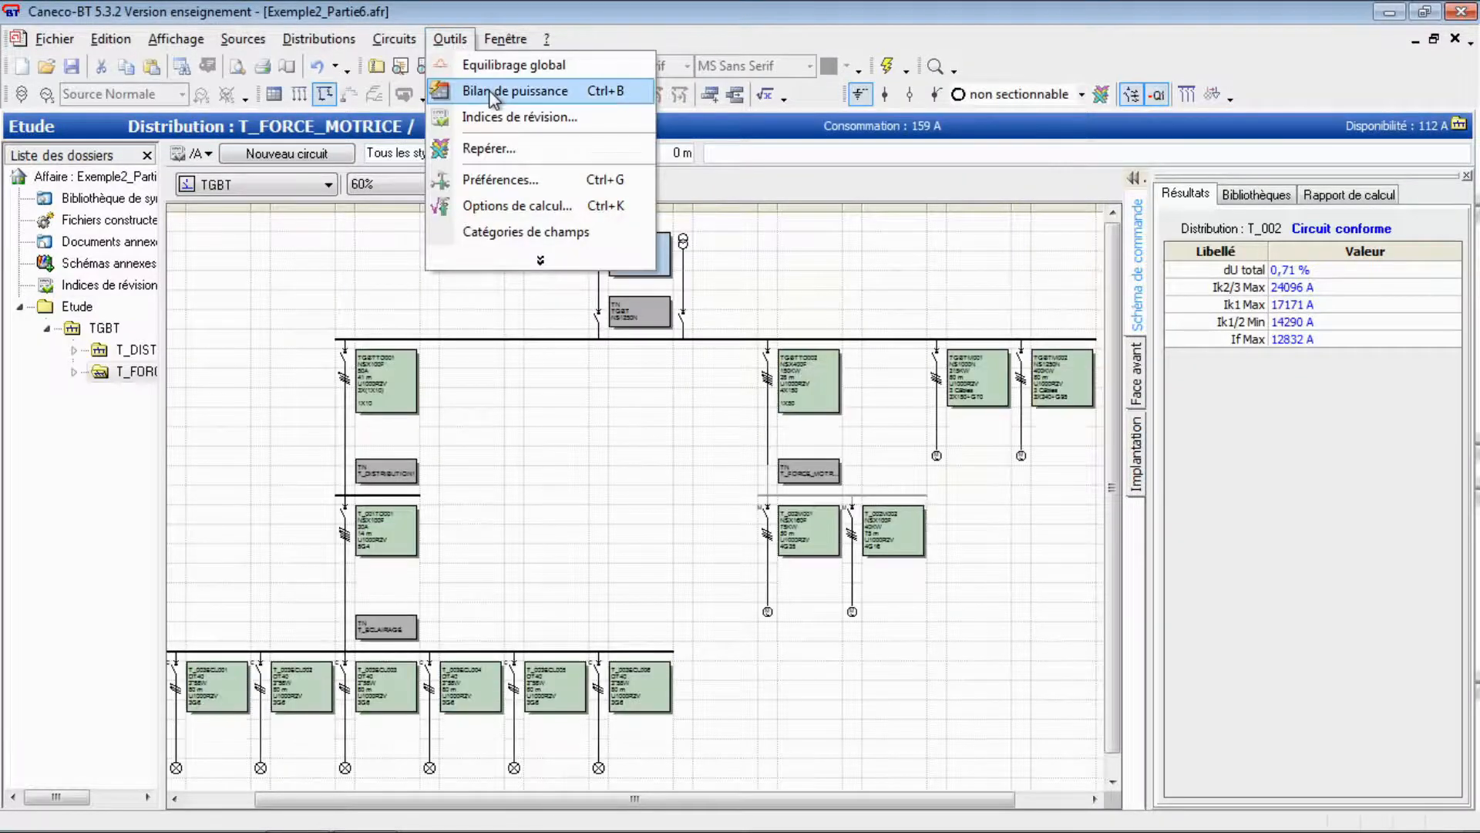
{"action": "key", "text": "Return"}
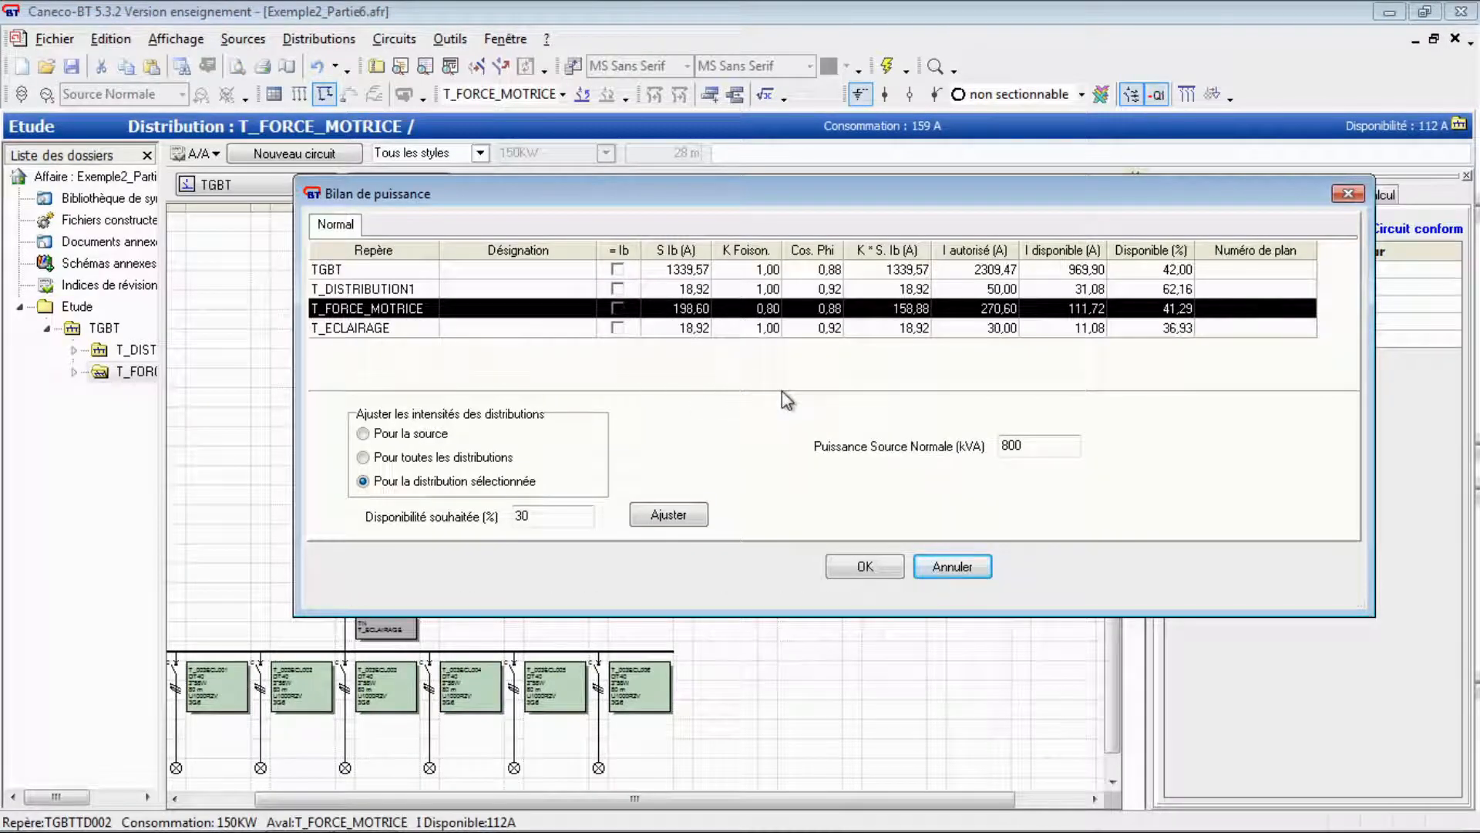
{"action": "left_click", "coordinate": [333, 337]}
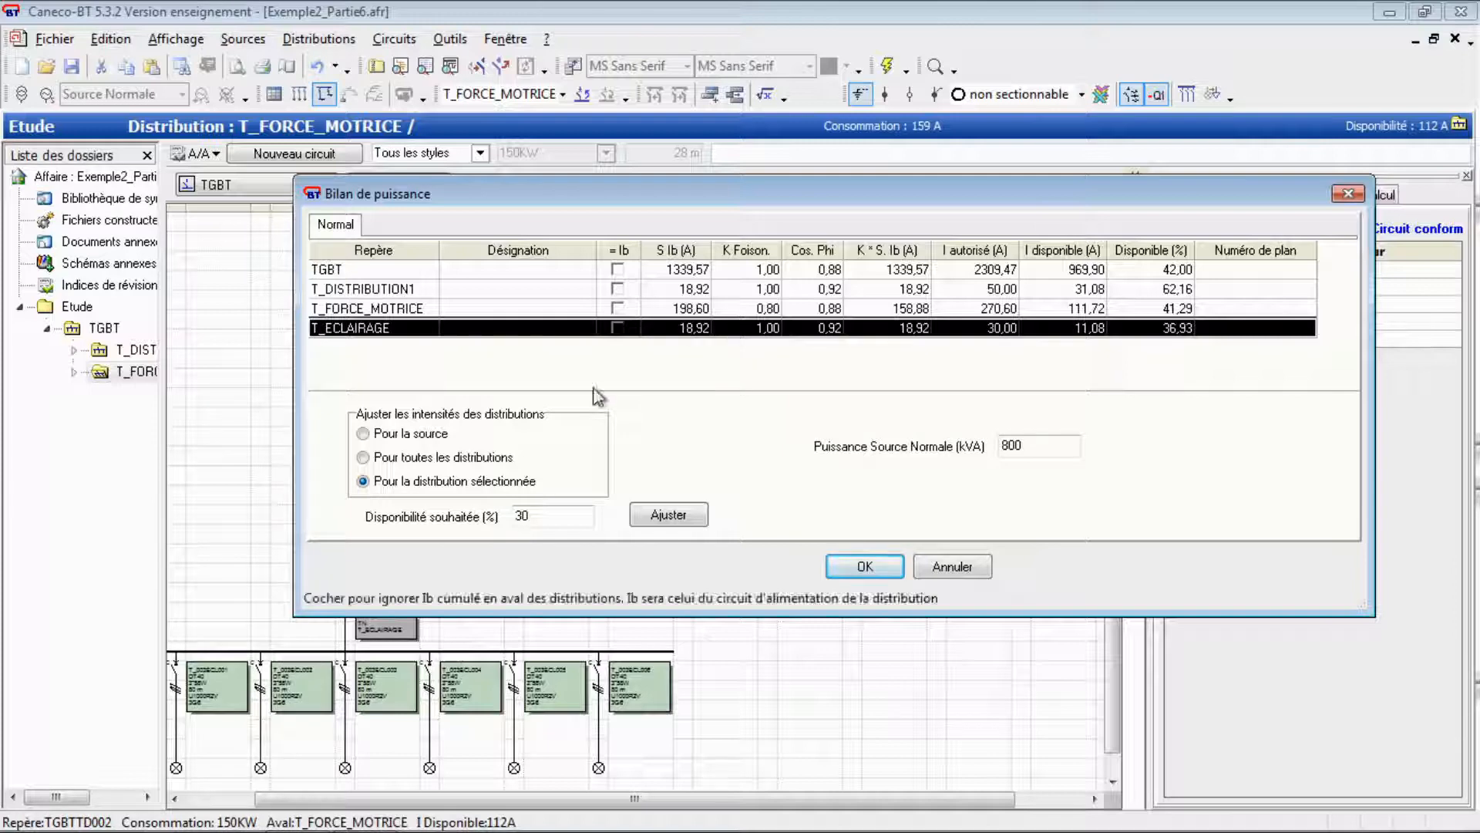
{"action": "left_click", "coordinate": [376, 436]}
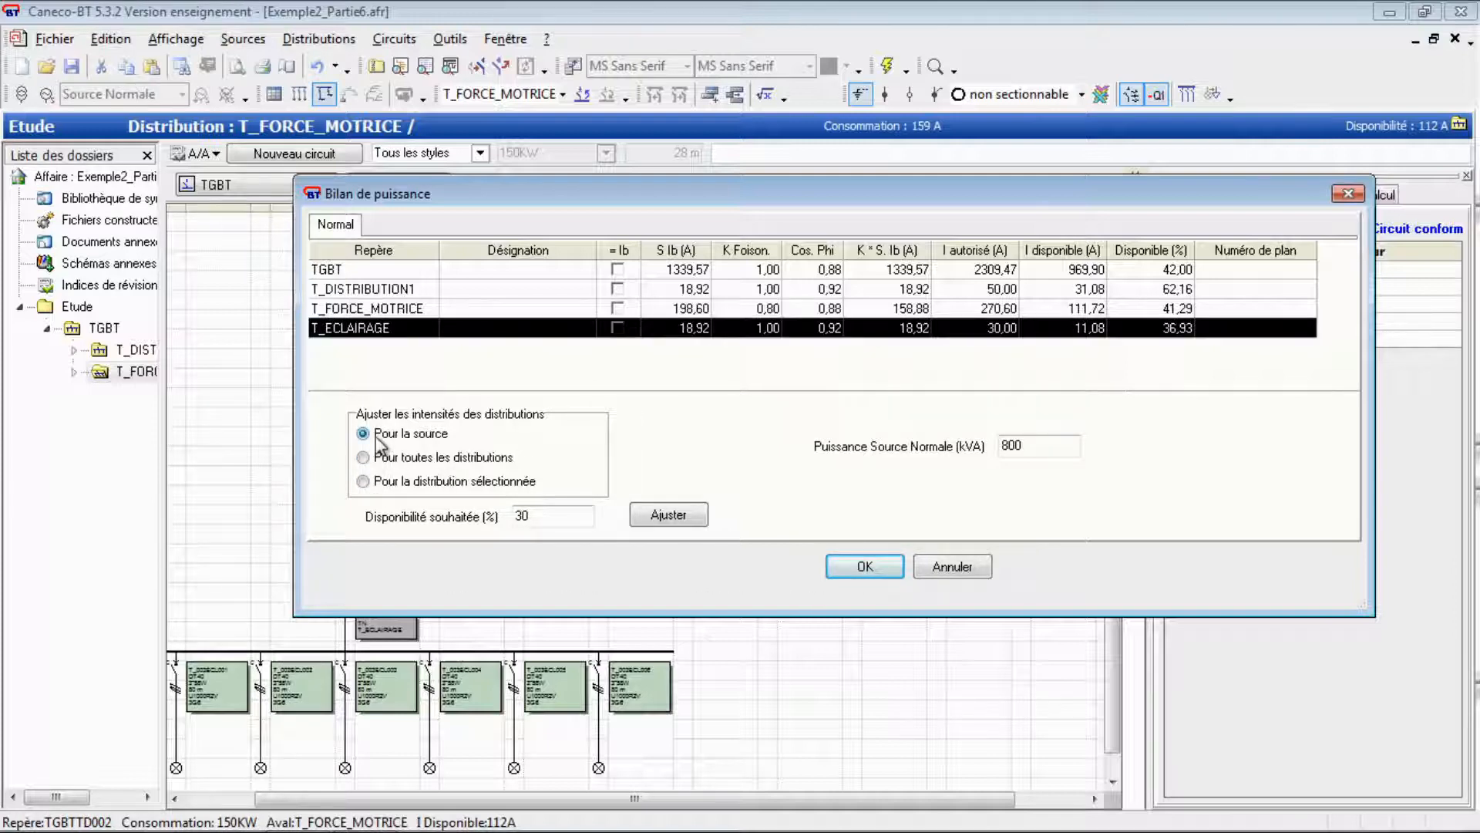
{"action": "left_click", "coordinate": [383, 460]}
{"action": "left_click", "coordinate": [369, 486]}
{"action": "left_click_drag", "start_coordinate": [540, 517], "coordinate": [506, 518]}
{"action": "type", "text": "0"}
{"action": "left_click", "coordinate": [690, 520]}
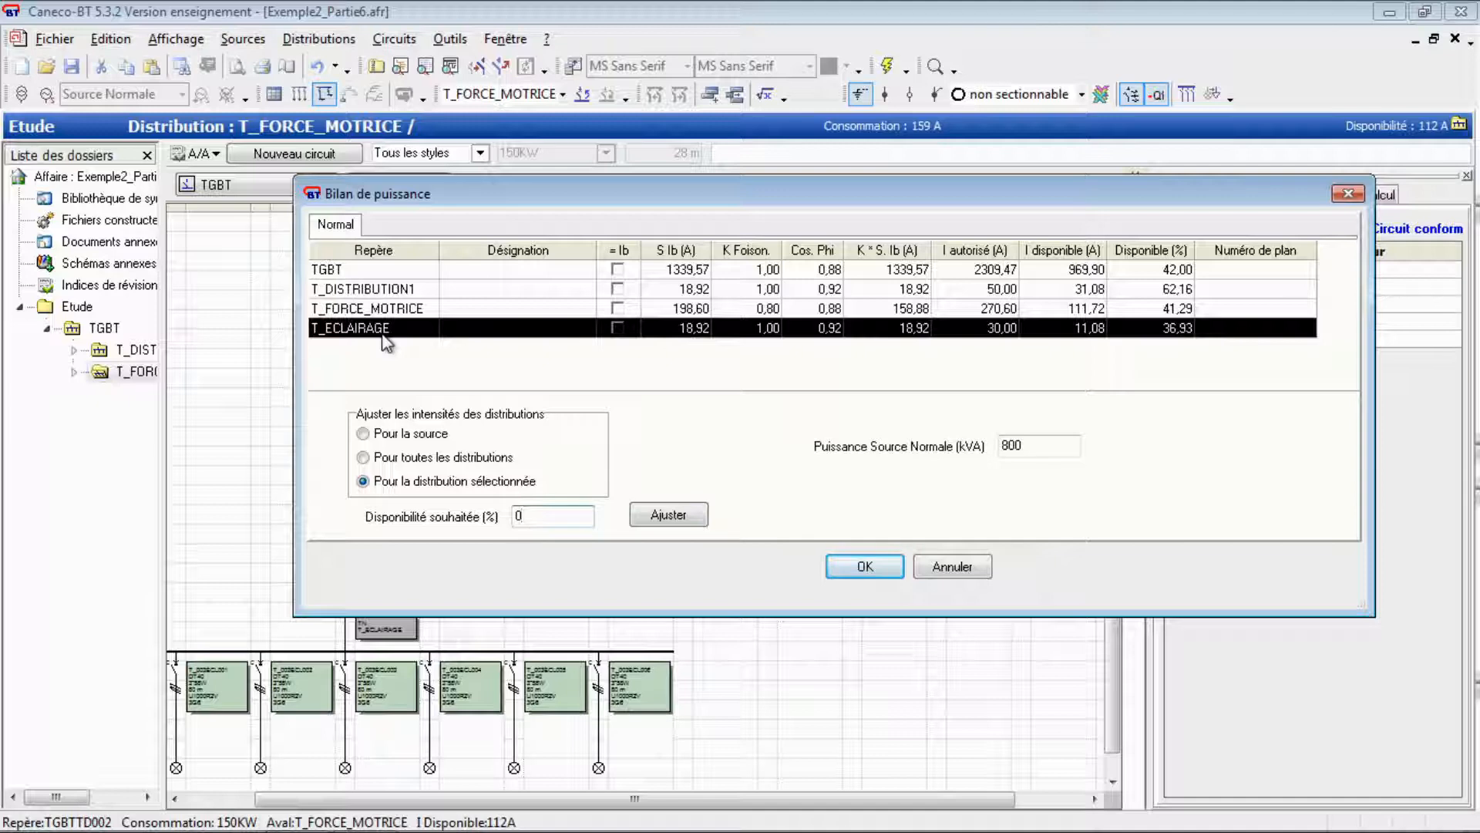
{"action": "left_click", "coordinate": [668, 515]}
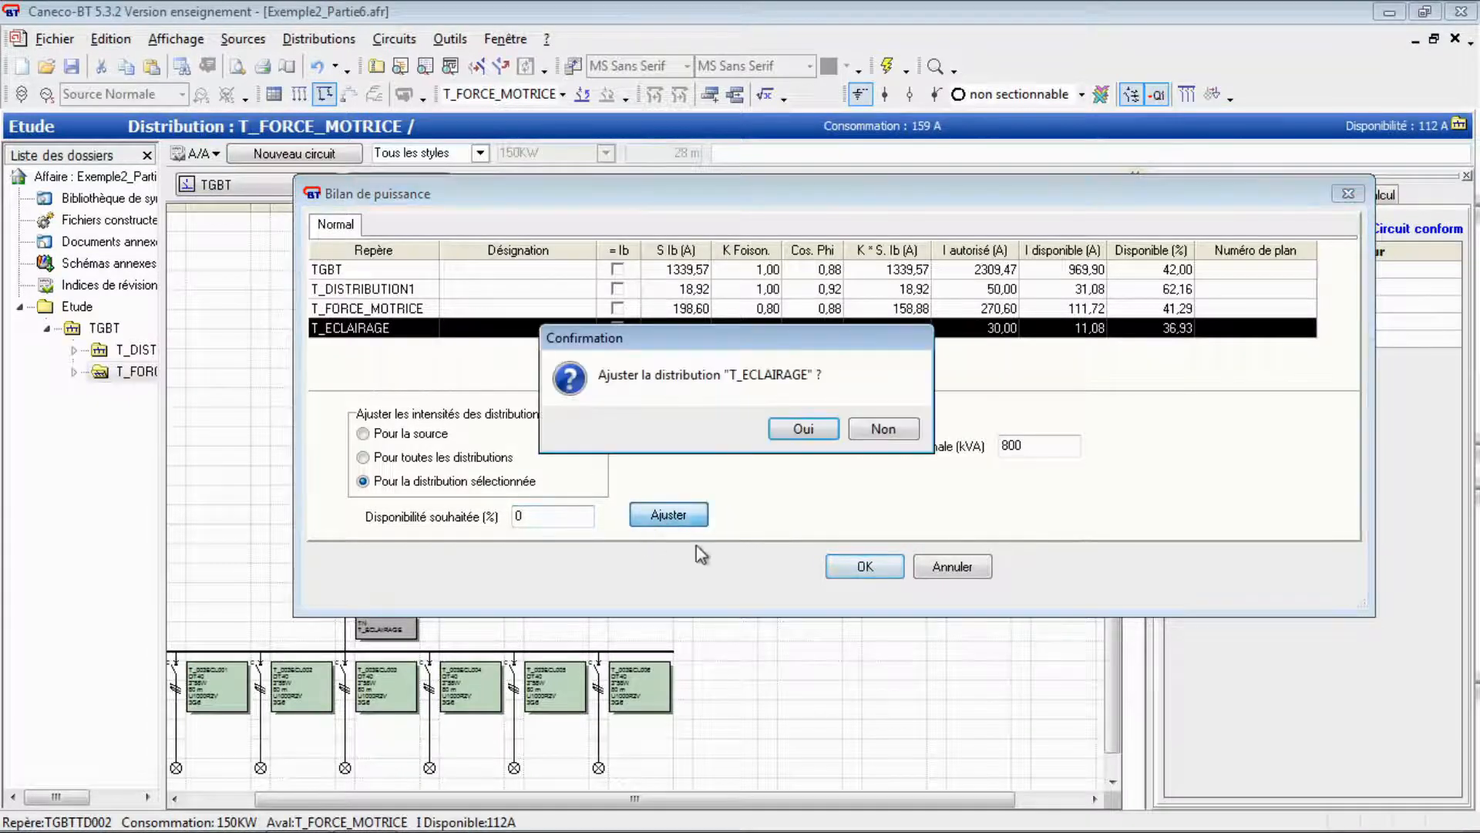
{"action": "left_click", "coordinate": [803, 430]}
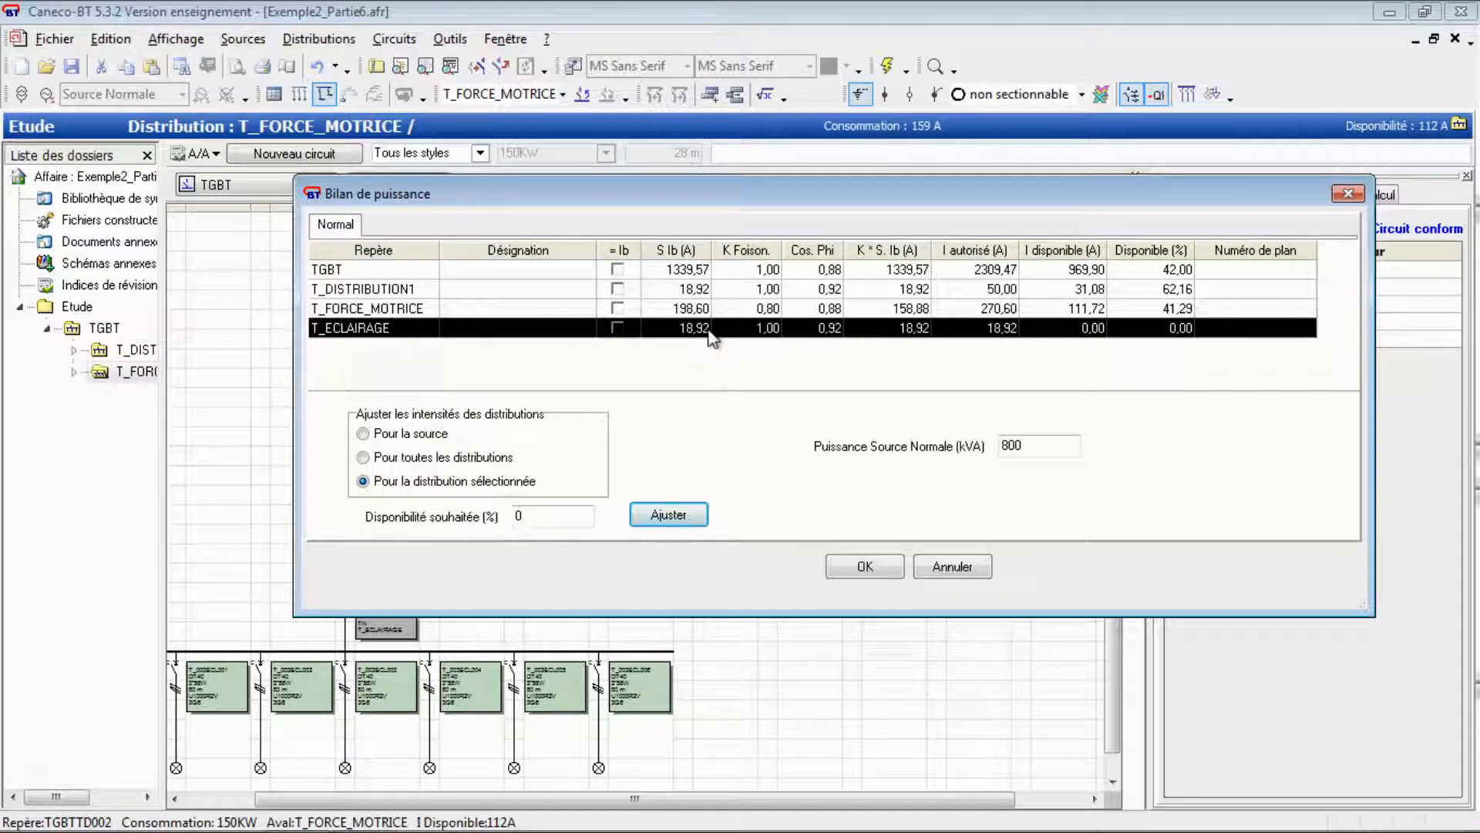
- Consult the required reserve in Exemple2.pdf in Adobe Reader, then adjust T_FORCE_MOTRICE in Caneco-BT's power balance to 30 % desired availability
{"action": "left_click", "coordinate": [327, 309]}
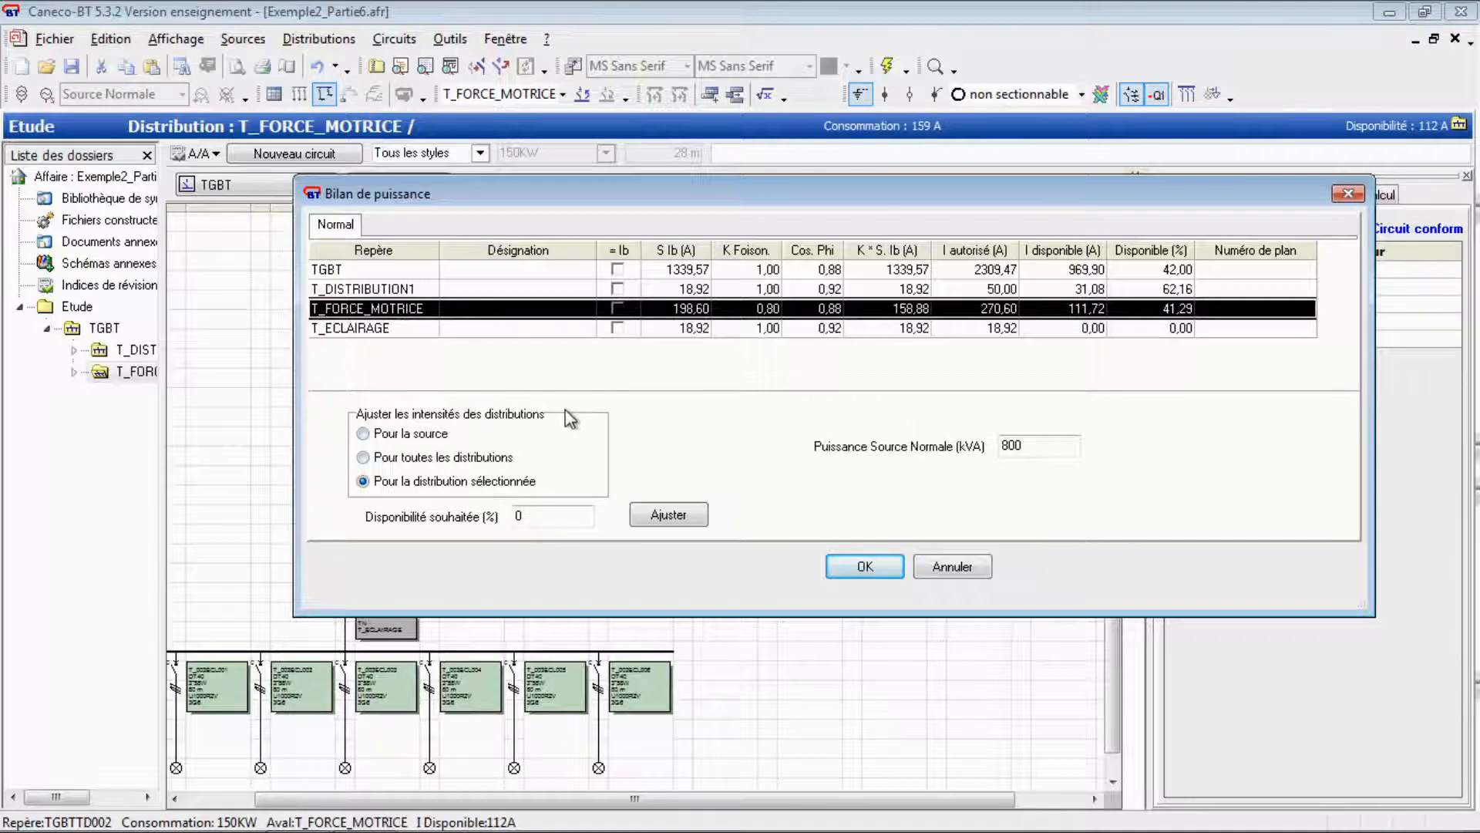
{"action": "key", "text": "alt+Tab"}
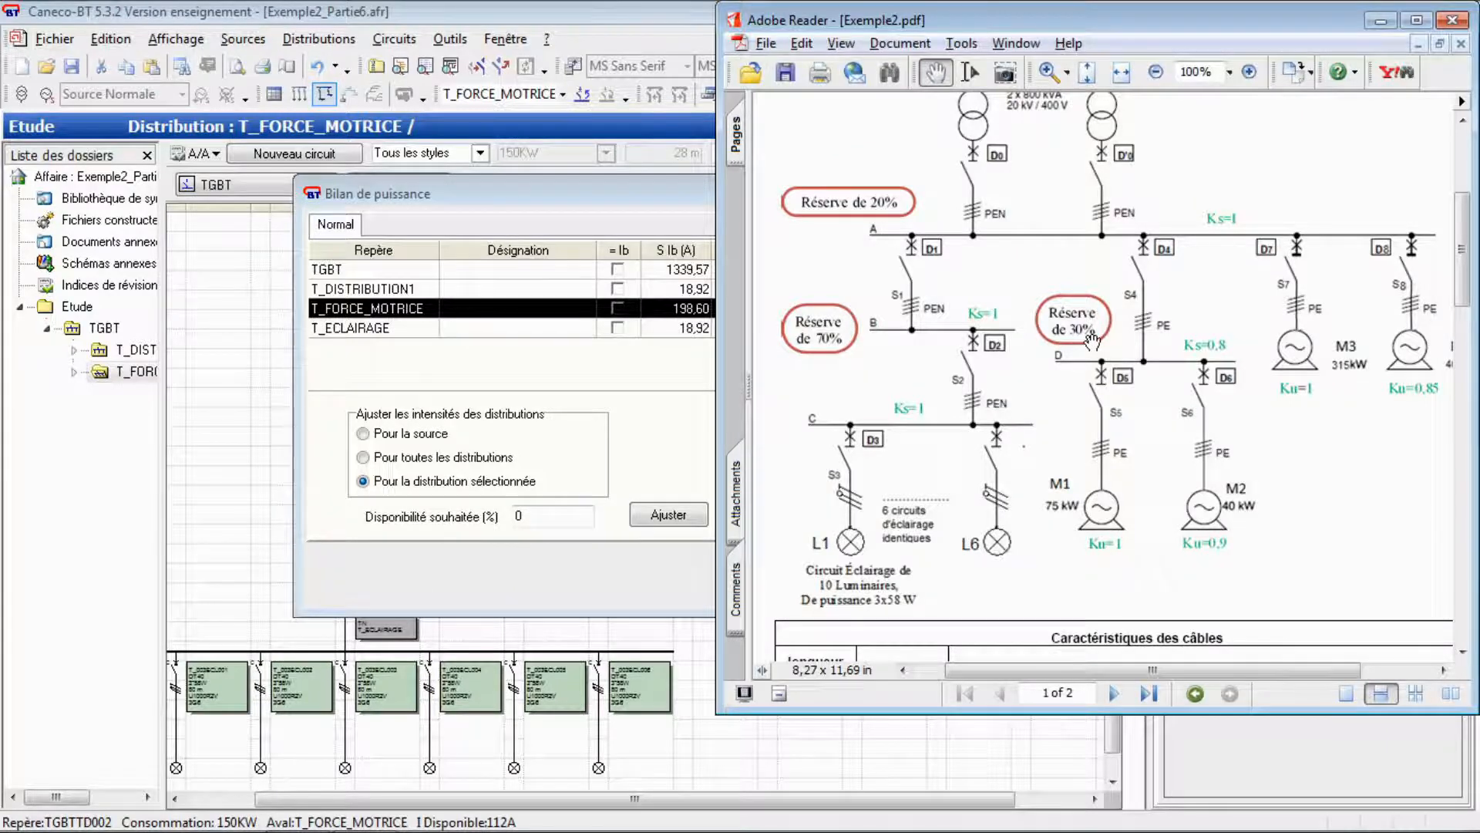
{"action": "left_click", "coordinate": [608, 404]}
{"action": "double_click", "coordinate": [530, 515]}
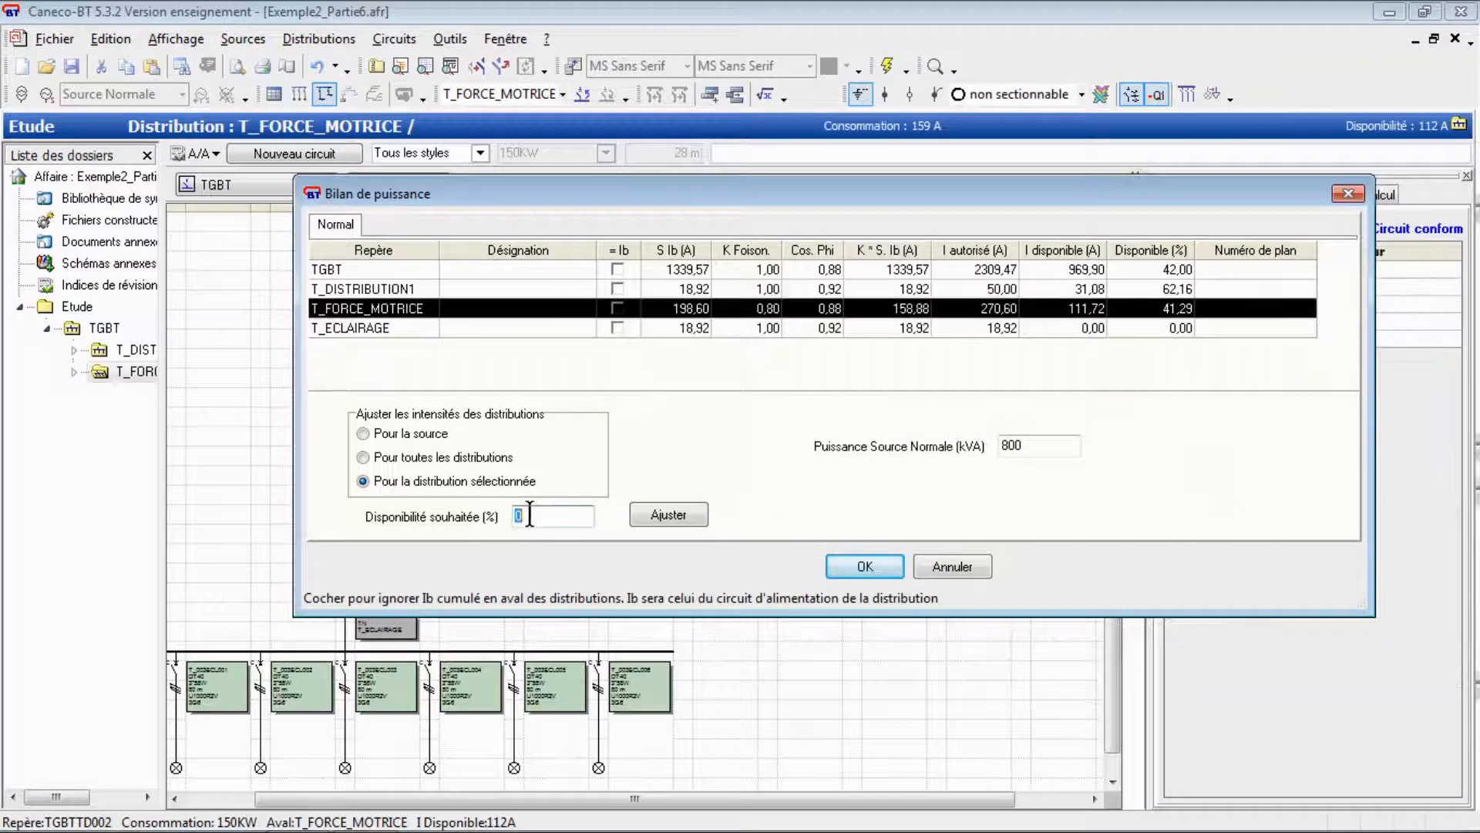
{"action": "type", "text": "3"}
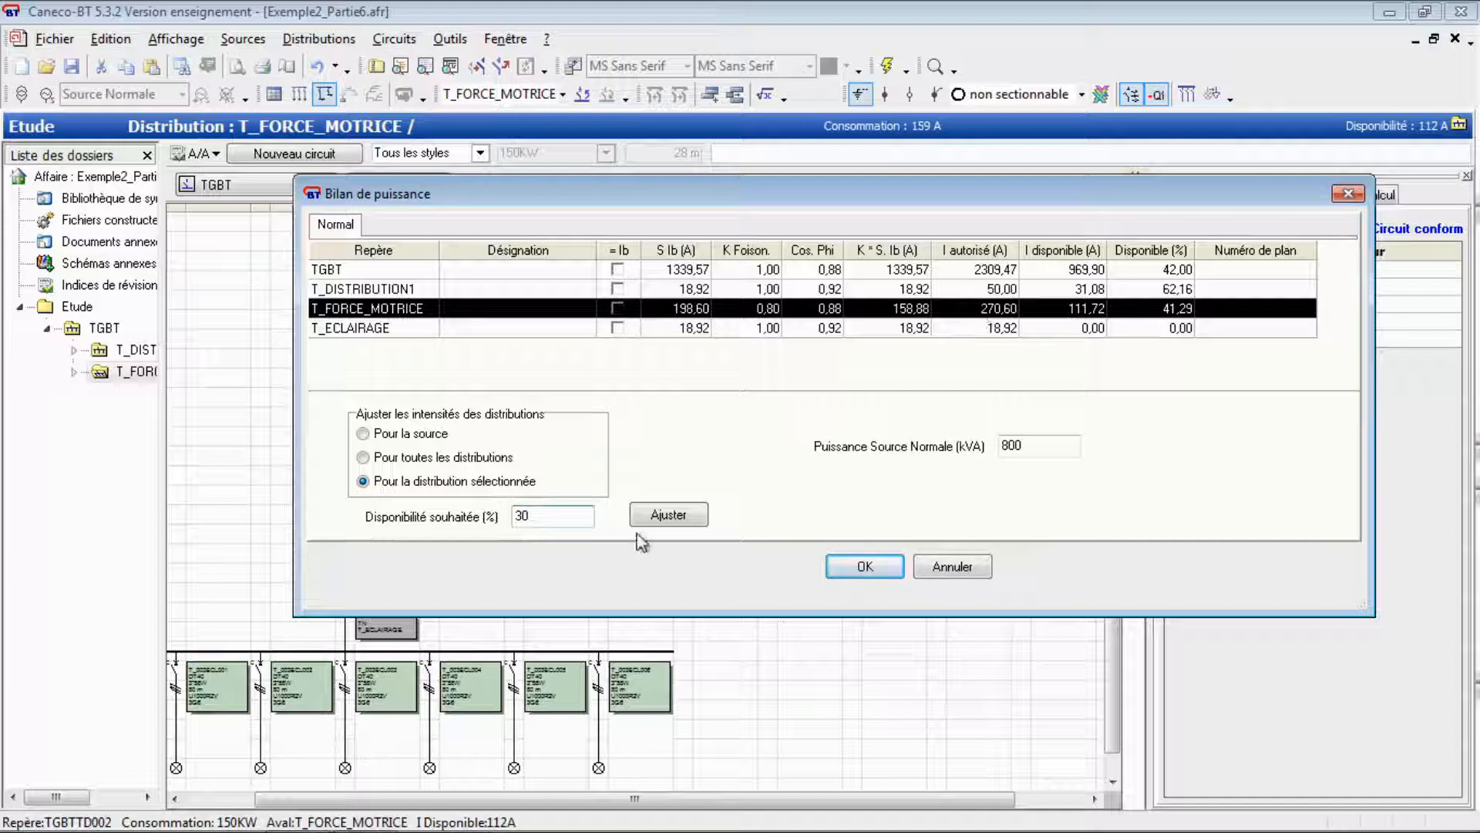
{"action": "left_click", "coordinate": [668, 515]}
{"action": "left_click", "coordinate": [804, 428]}
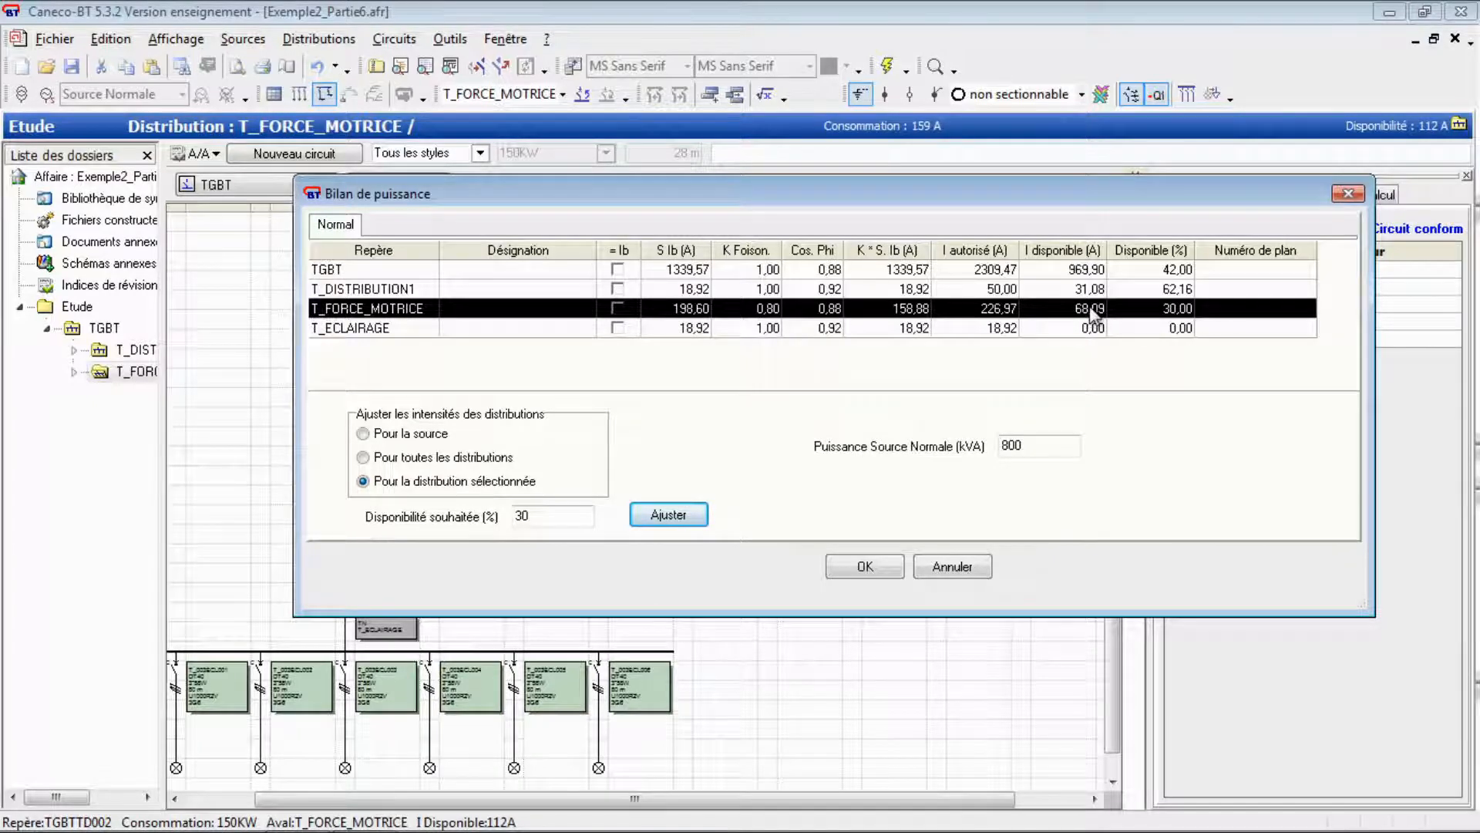
- Adjust only the T_DISTRIBUTION1 distribution to a desired availability of 70 % in the power balance
{"action": "left_click", "coordinate": [382, 309]}
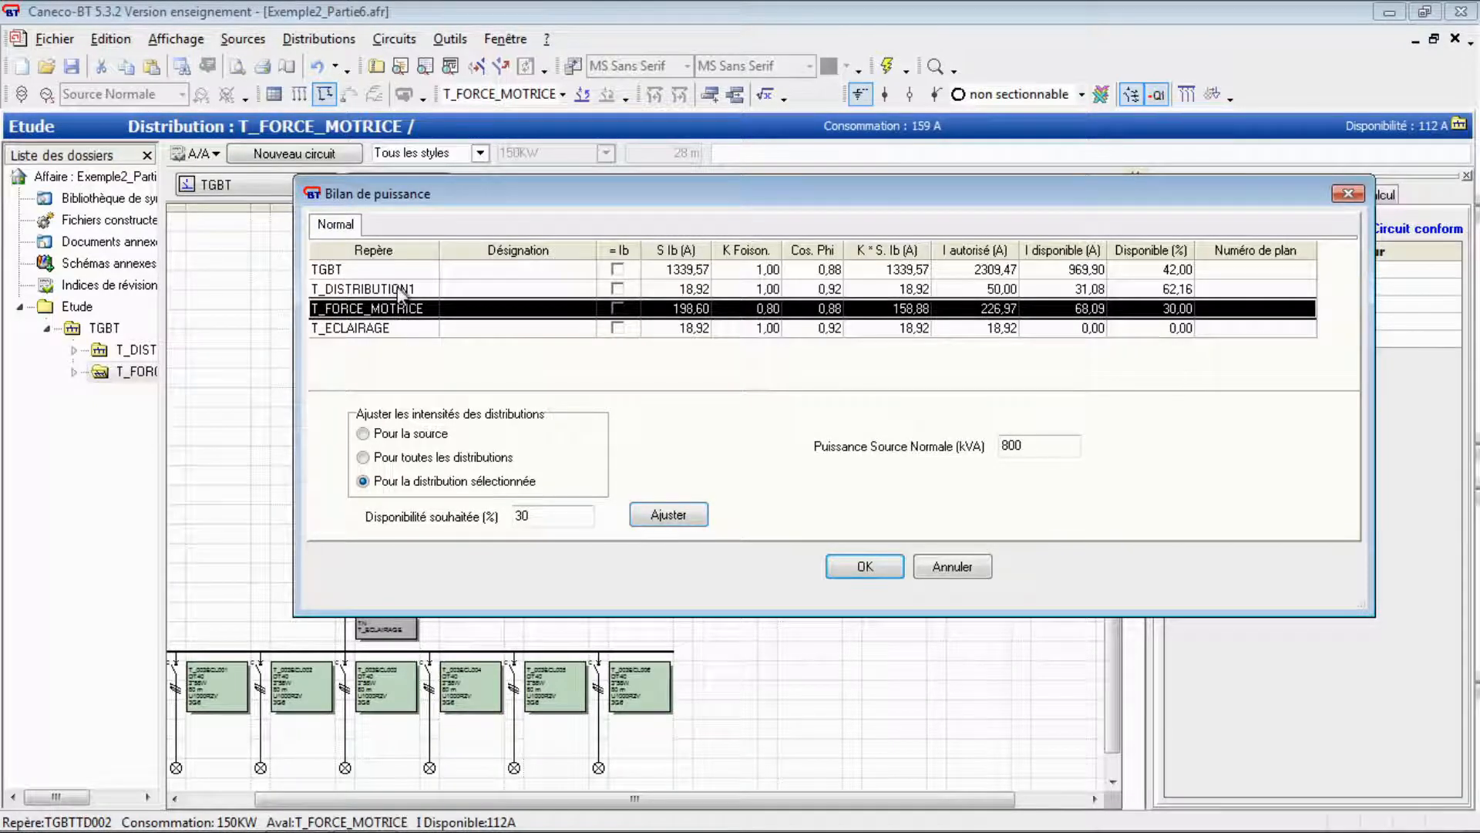
{"action": "left_click", "coordinate": [402, 290]}
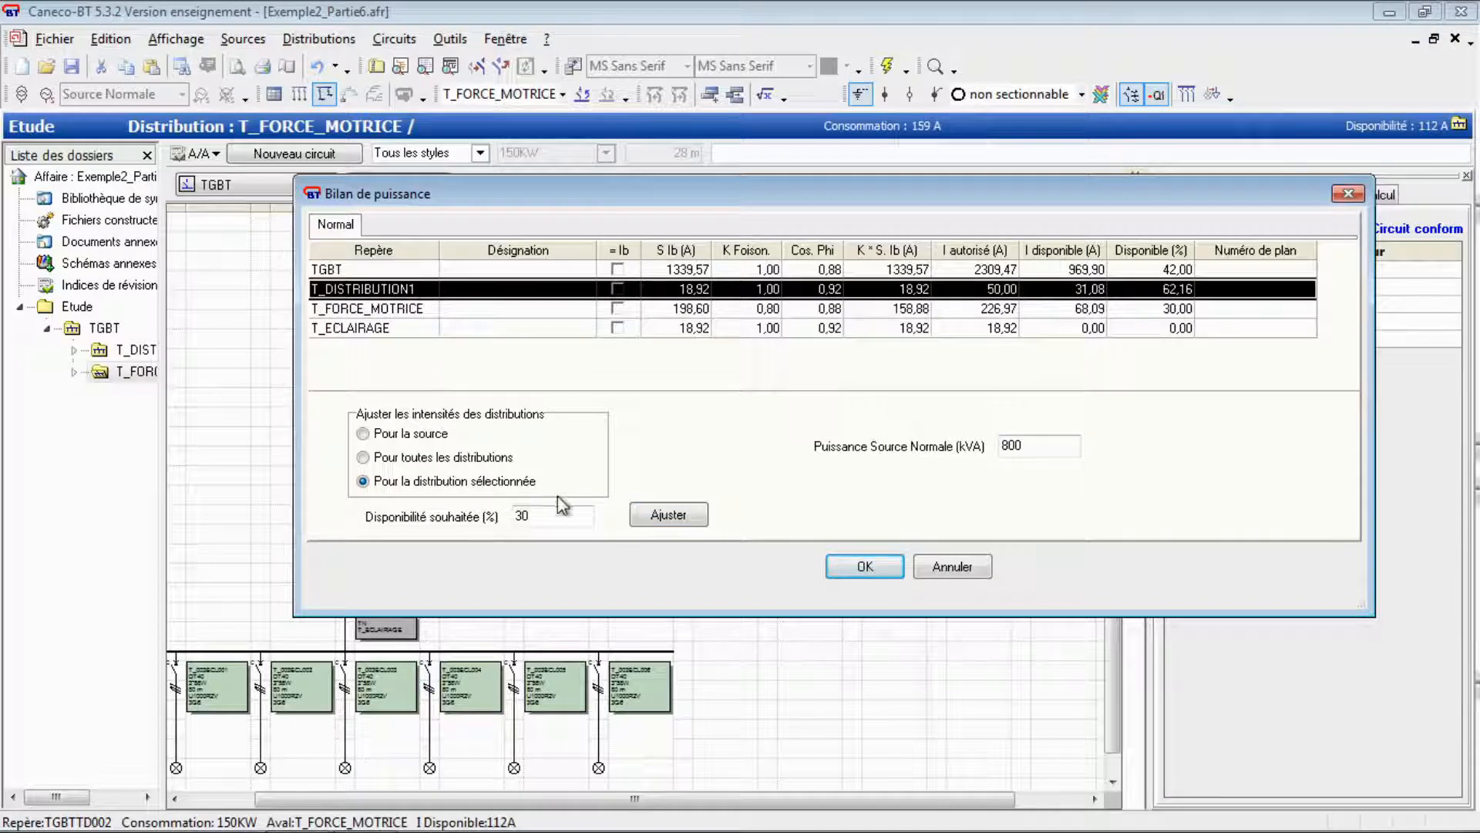
{"action": "double_click", "coordinate": [548, 515]}
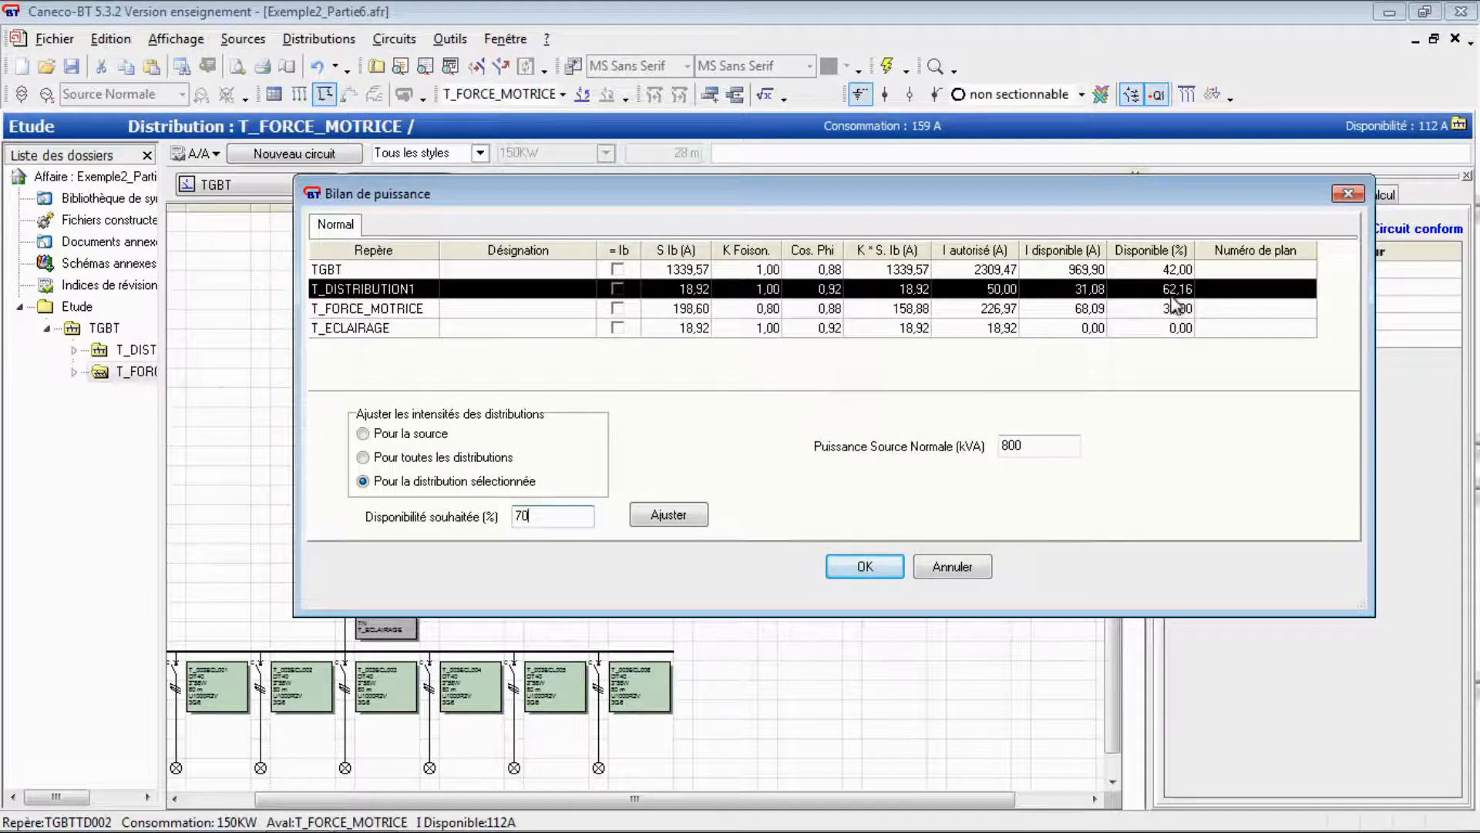
{"action": "left_click", "coordinate": [669, 515]}
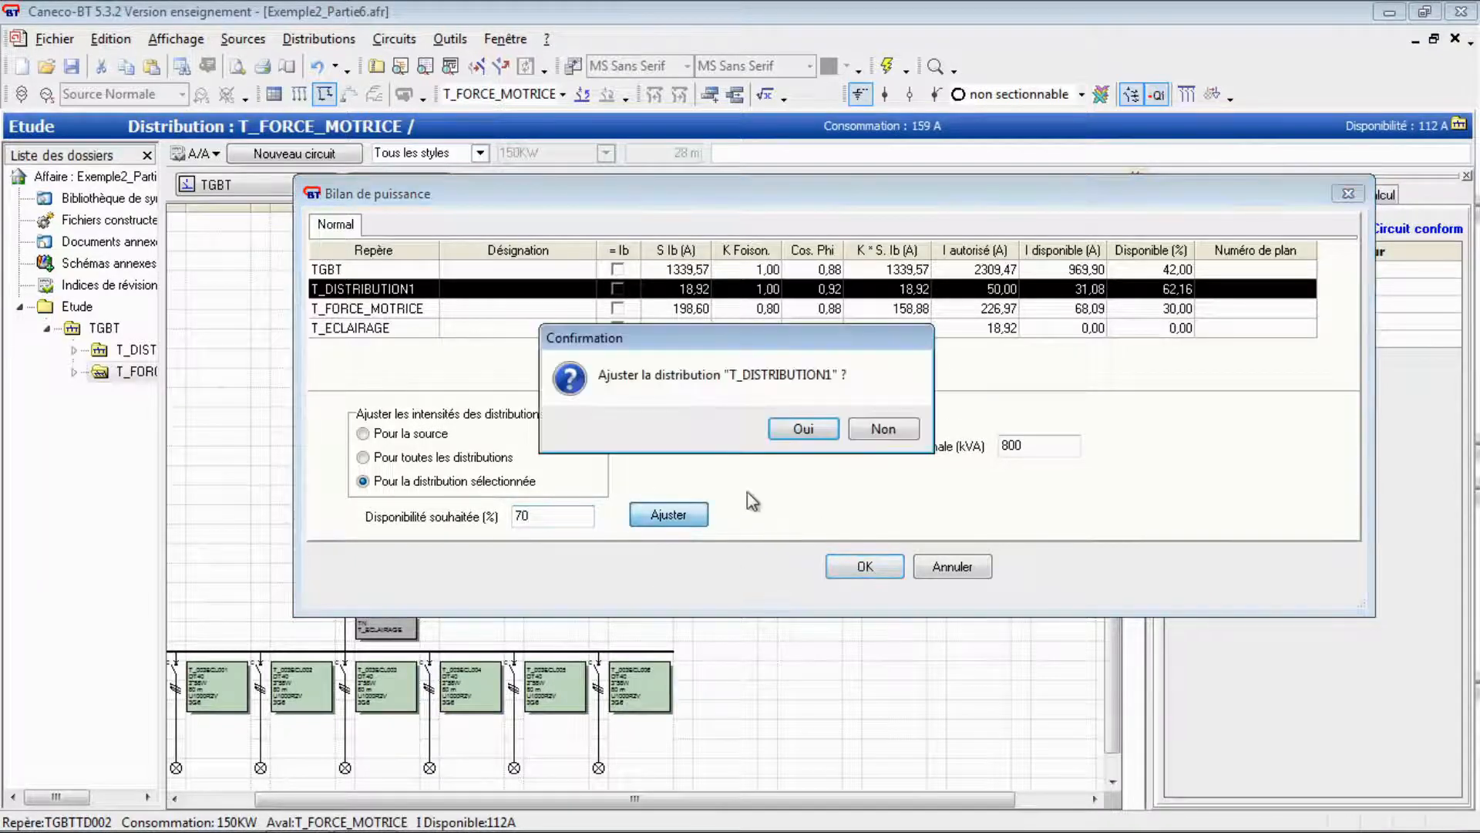
{"action": "left_click", "coordinate": [797, 430]}
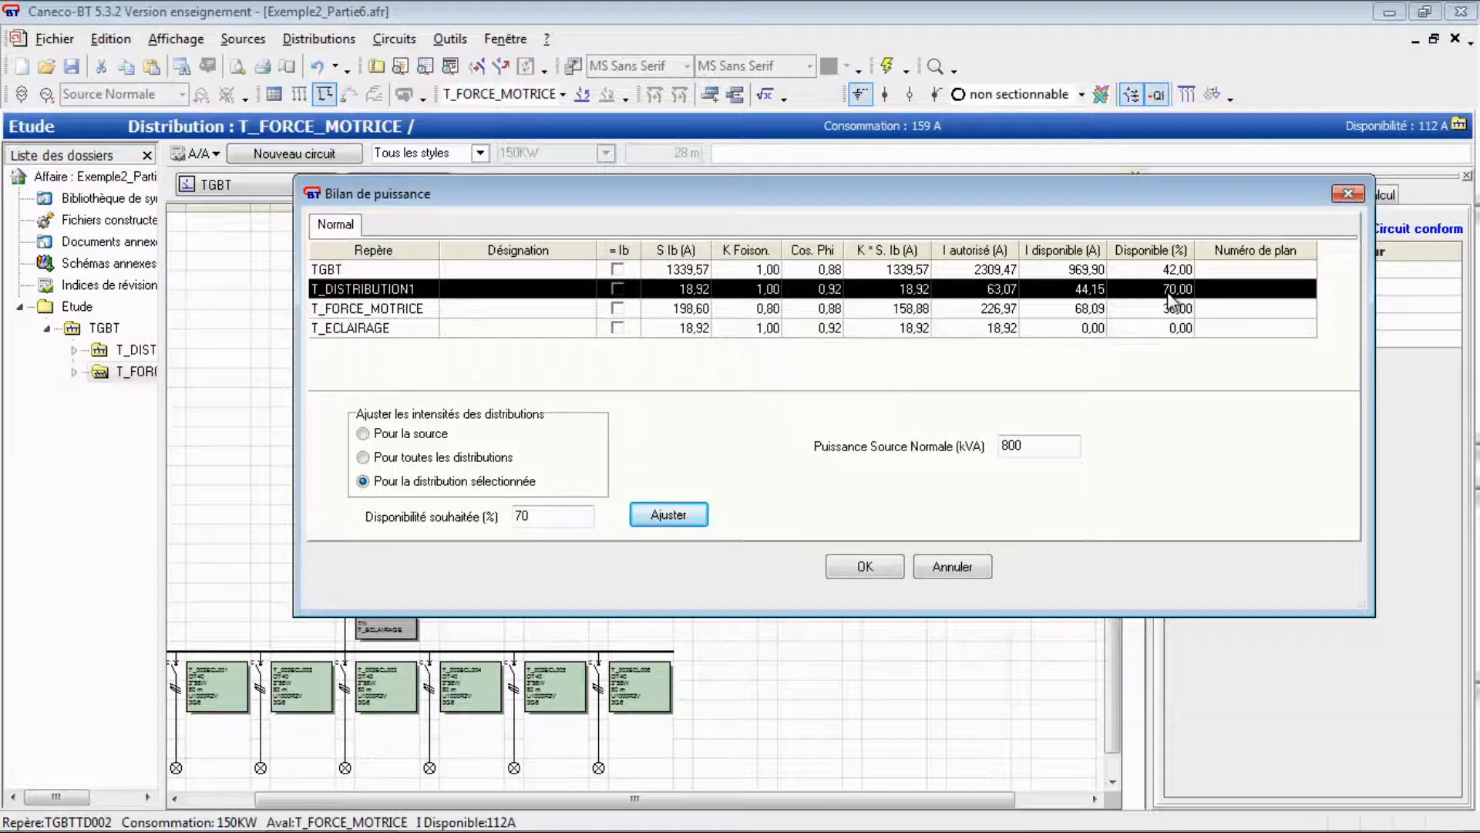
{"action": "left_click", "coordinate": [353, 270]}
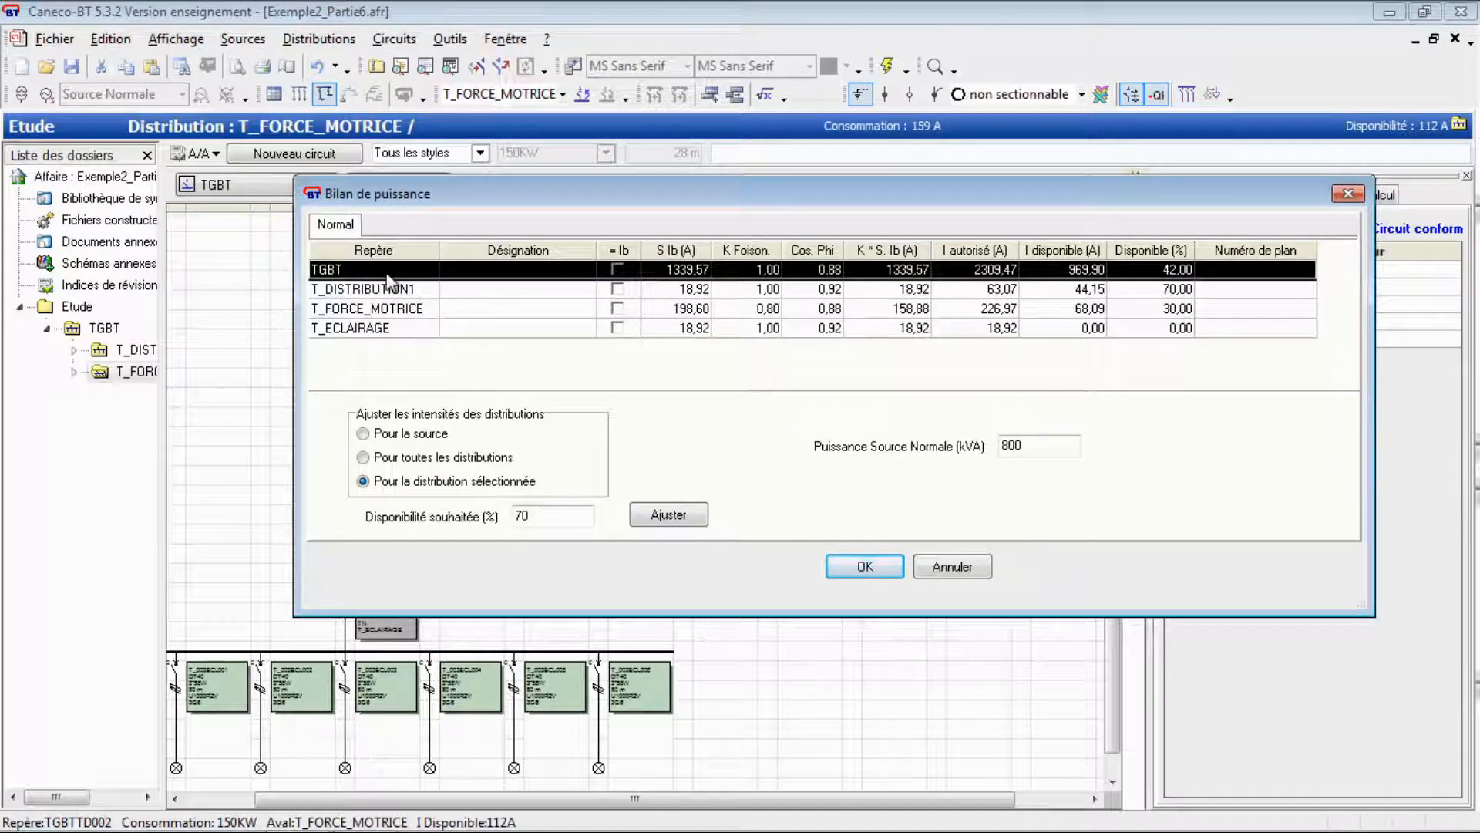
{"action": "left_click", "coordinate": [370, 313]}
{"action": "left_click", "coordinate": [371, 287]}
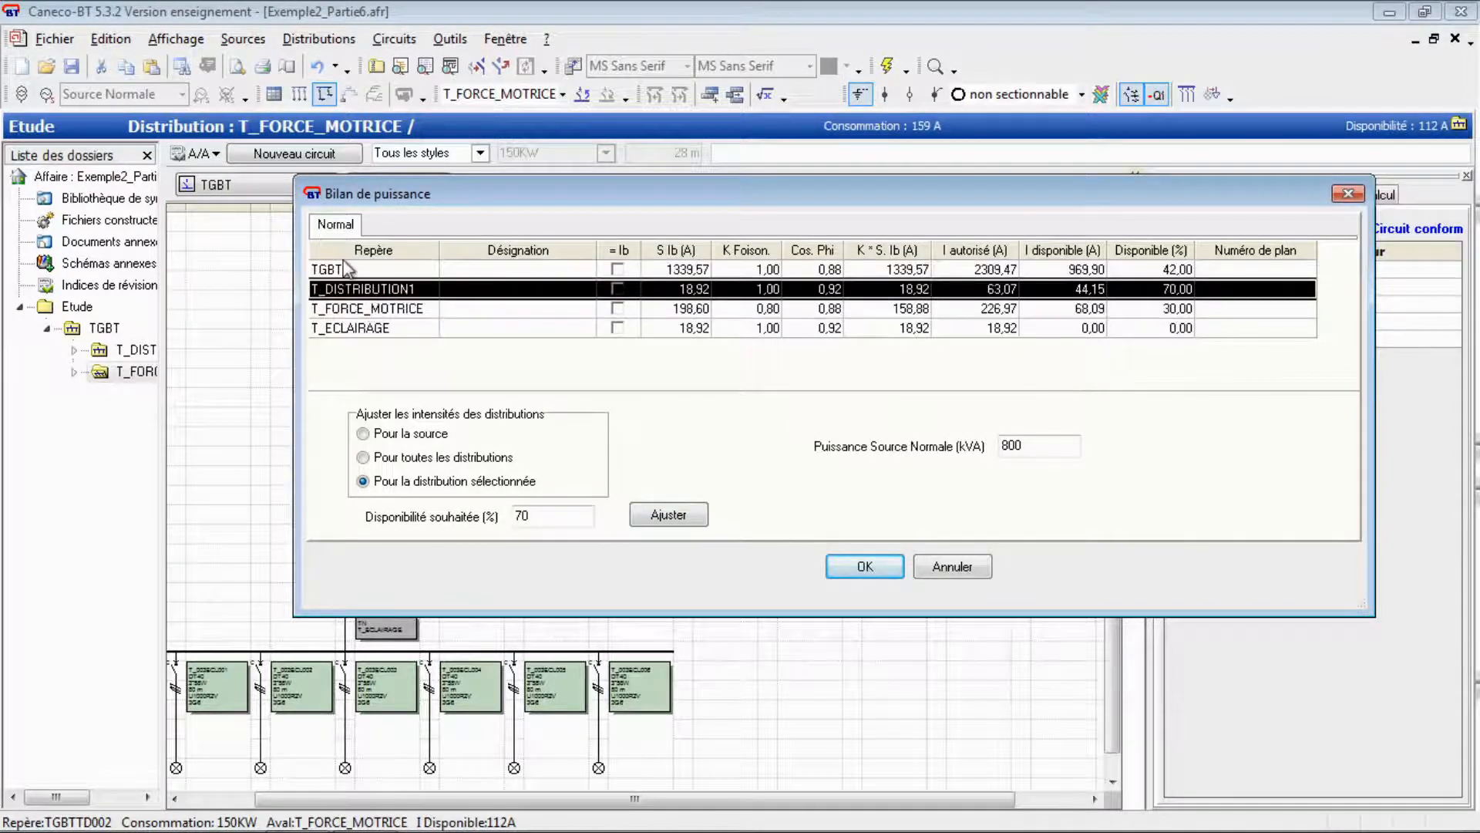
{"action": "left_click", "coordinate": [341, 270]}
{"action": "left_click", "coordinate": [349, 307]}
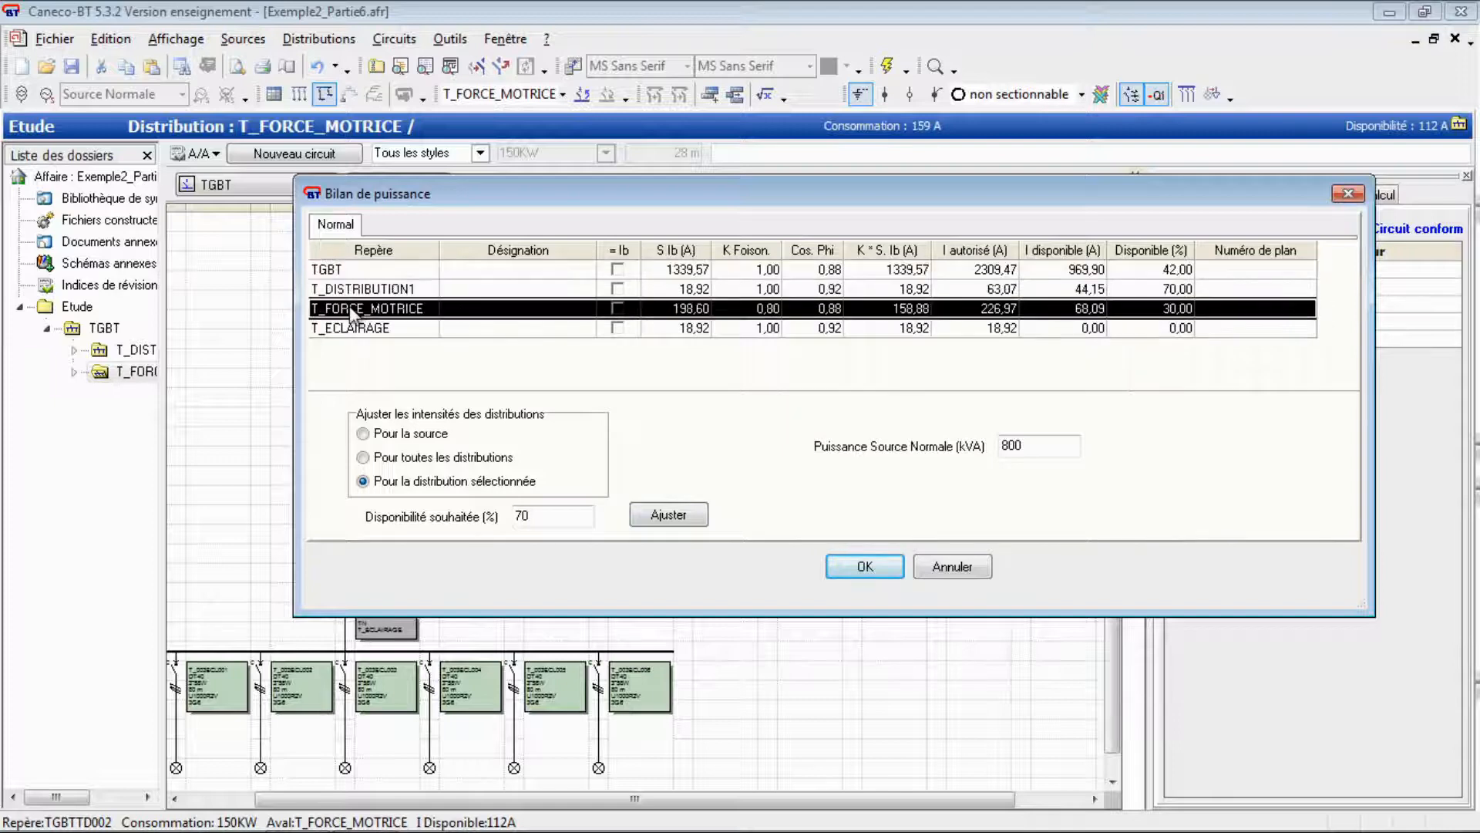
- Adjust the source to a desired availability of 20 % and accept the power balance
{"action": "left_click", "coordinate": [365, 435]}
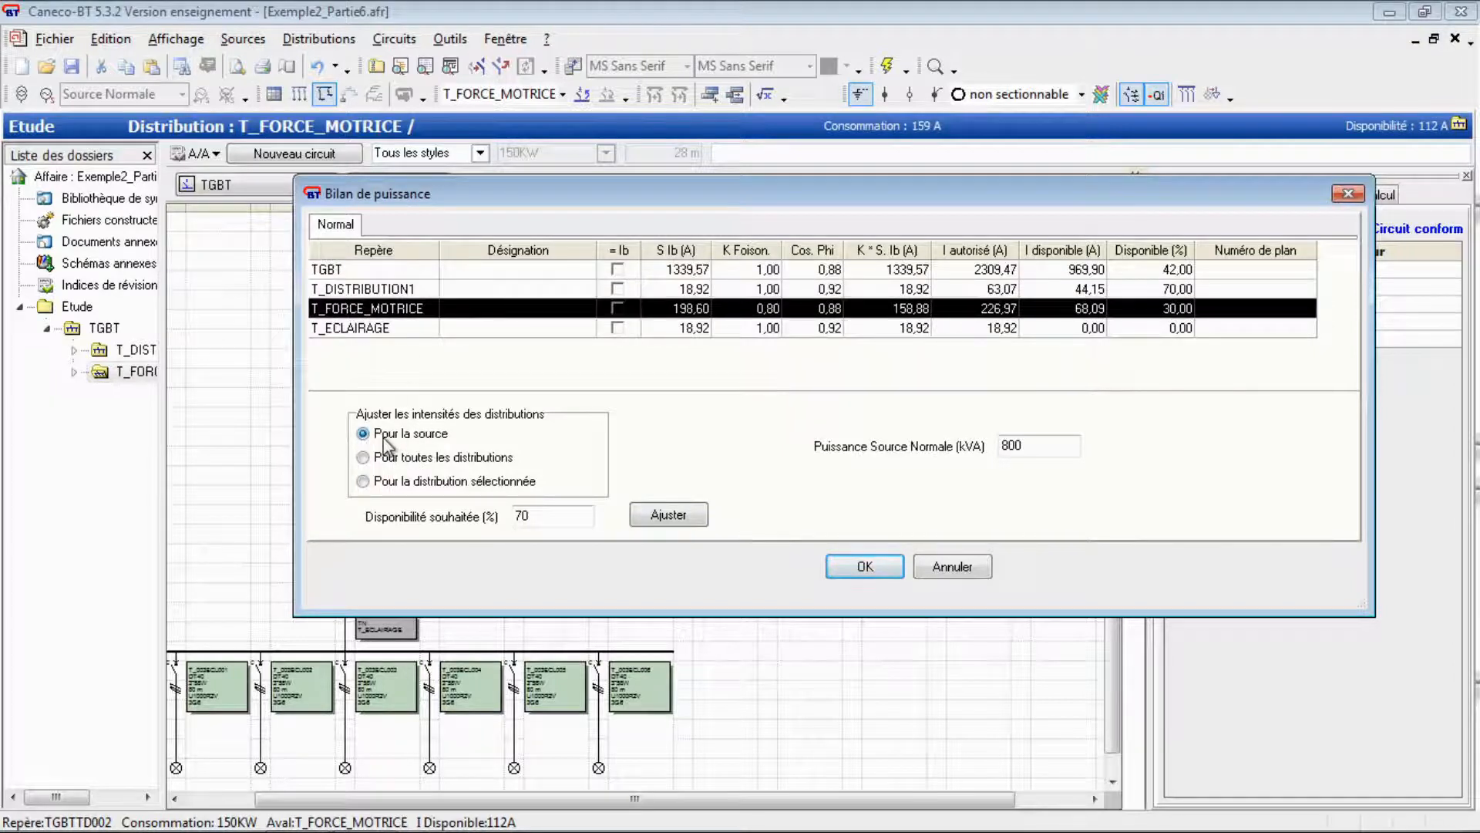
{"action": "double_click", "coordinate": [530, 515]}
{"action": "type", "text": "20"}
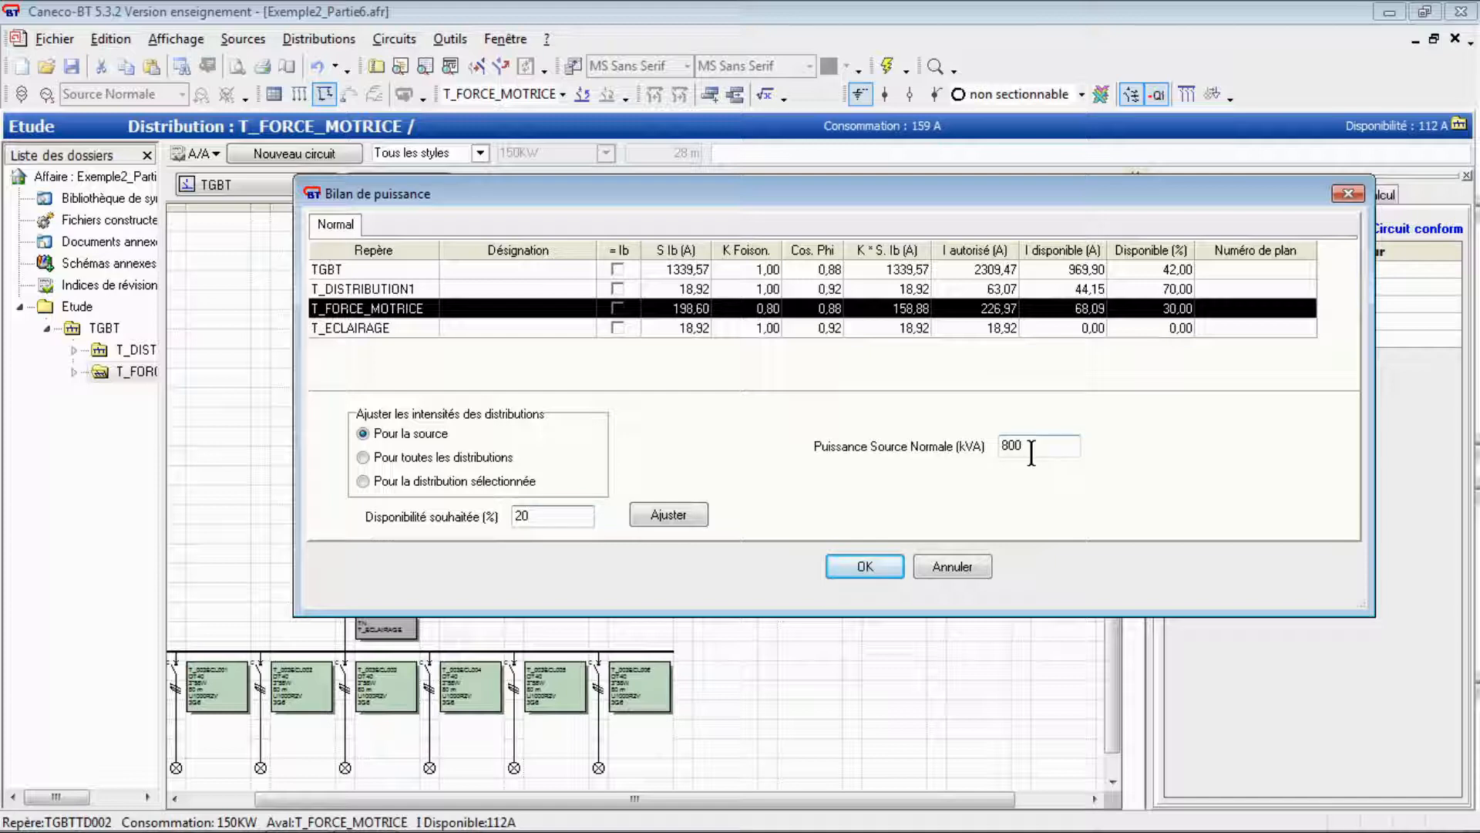
{"action": "left_click", "coordinate": [675, 515]}
{"action": "left_click", "coordinate": [821, 425]}
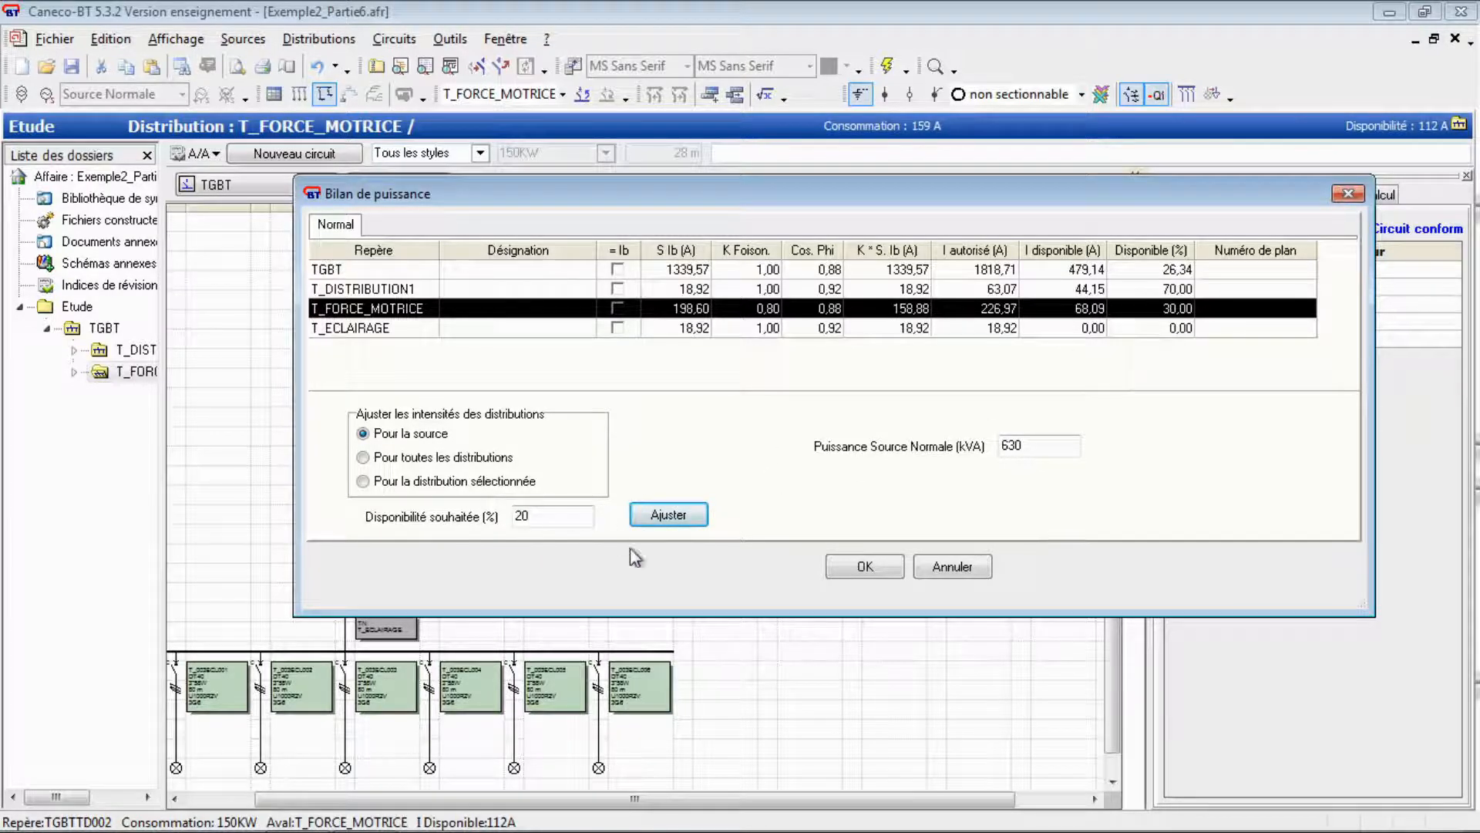
{"action": "left_click", "coordinate": [865, 566]}
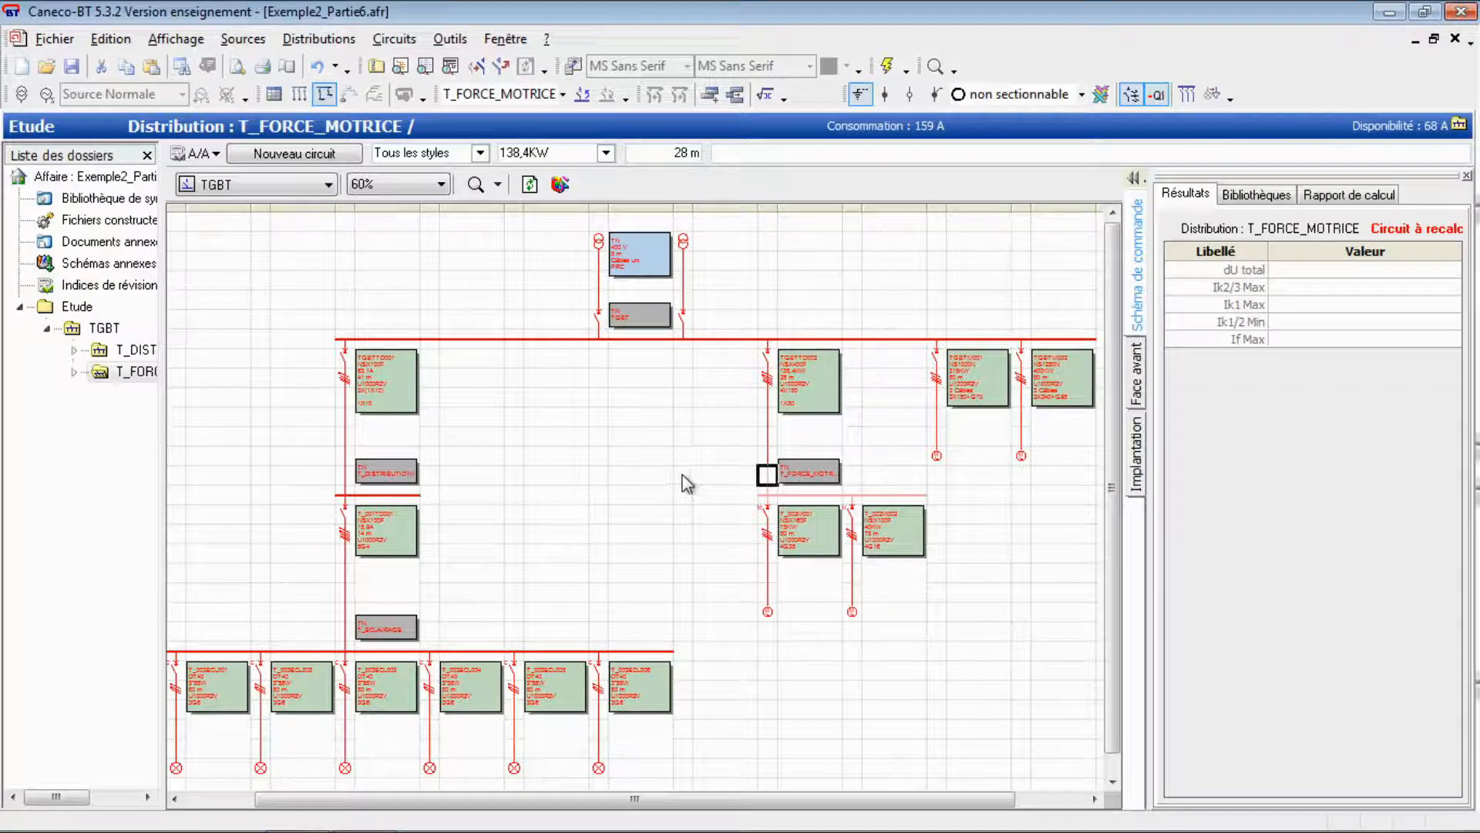
- Run a complete global calculation of the network with unchanged options, accepting the power balance, and close the calculation window
{"action": "left_click", "coordinate": [764, 95]}
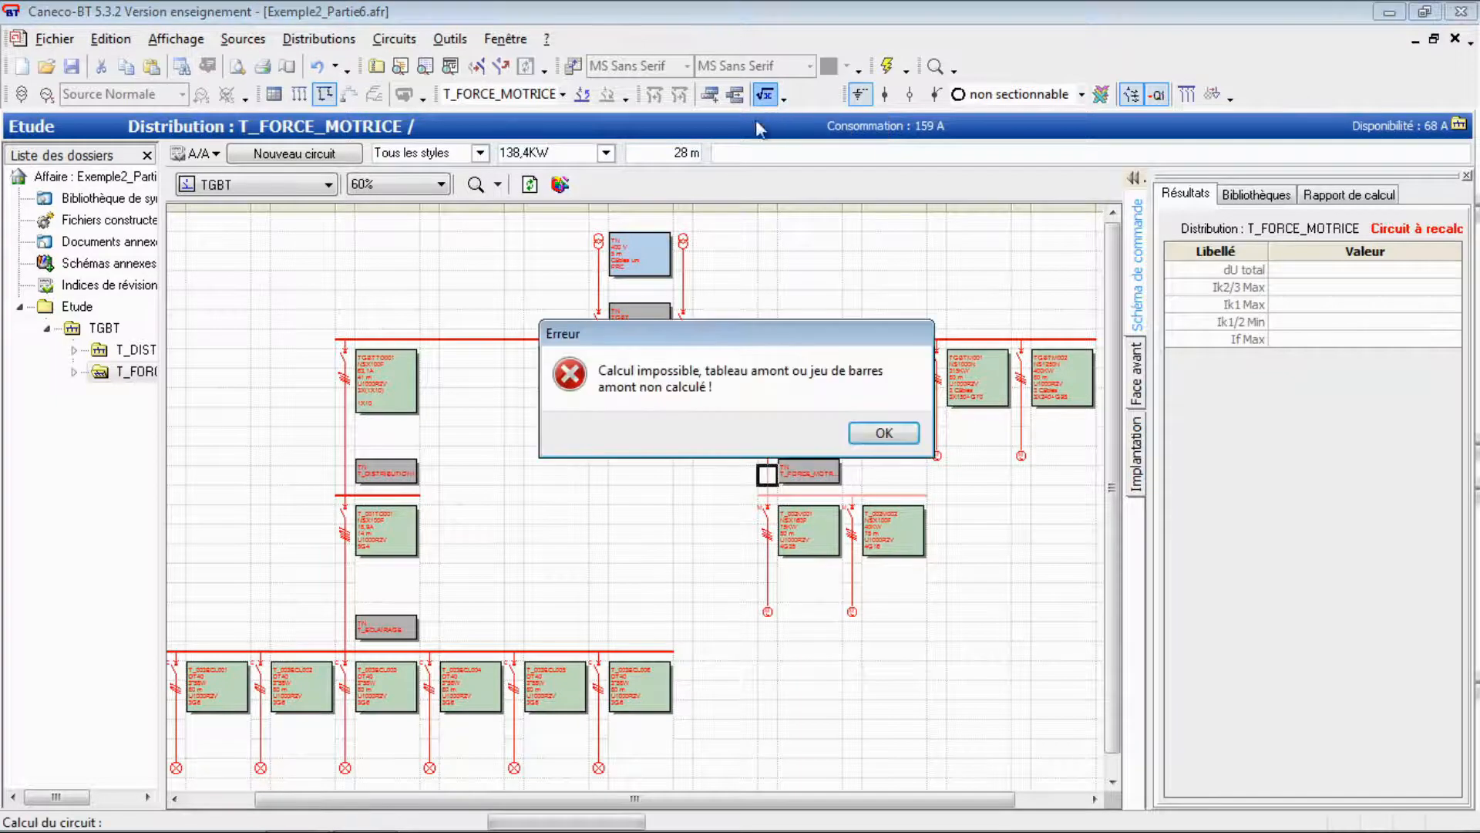
{"action": "left_click", "coordinate": [887, 434]}
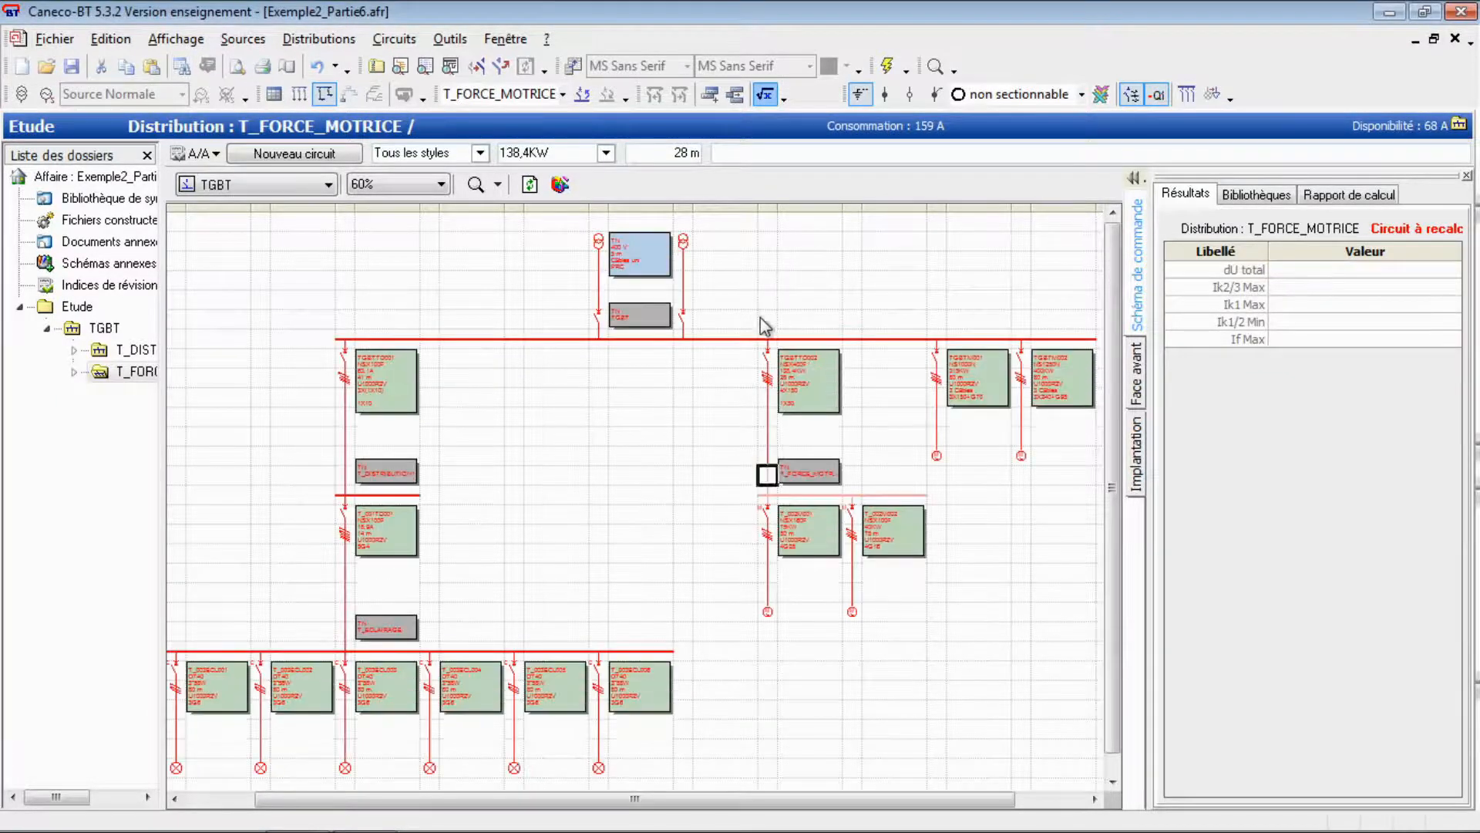
{"action": "left_click", "coordinate": [385, 262]}
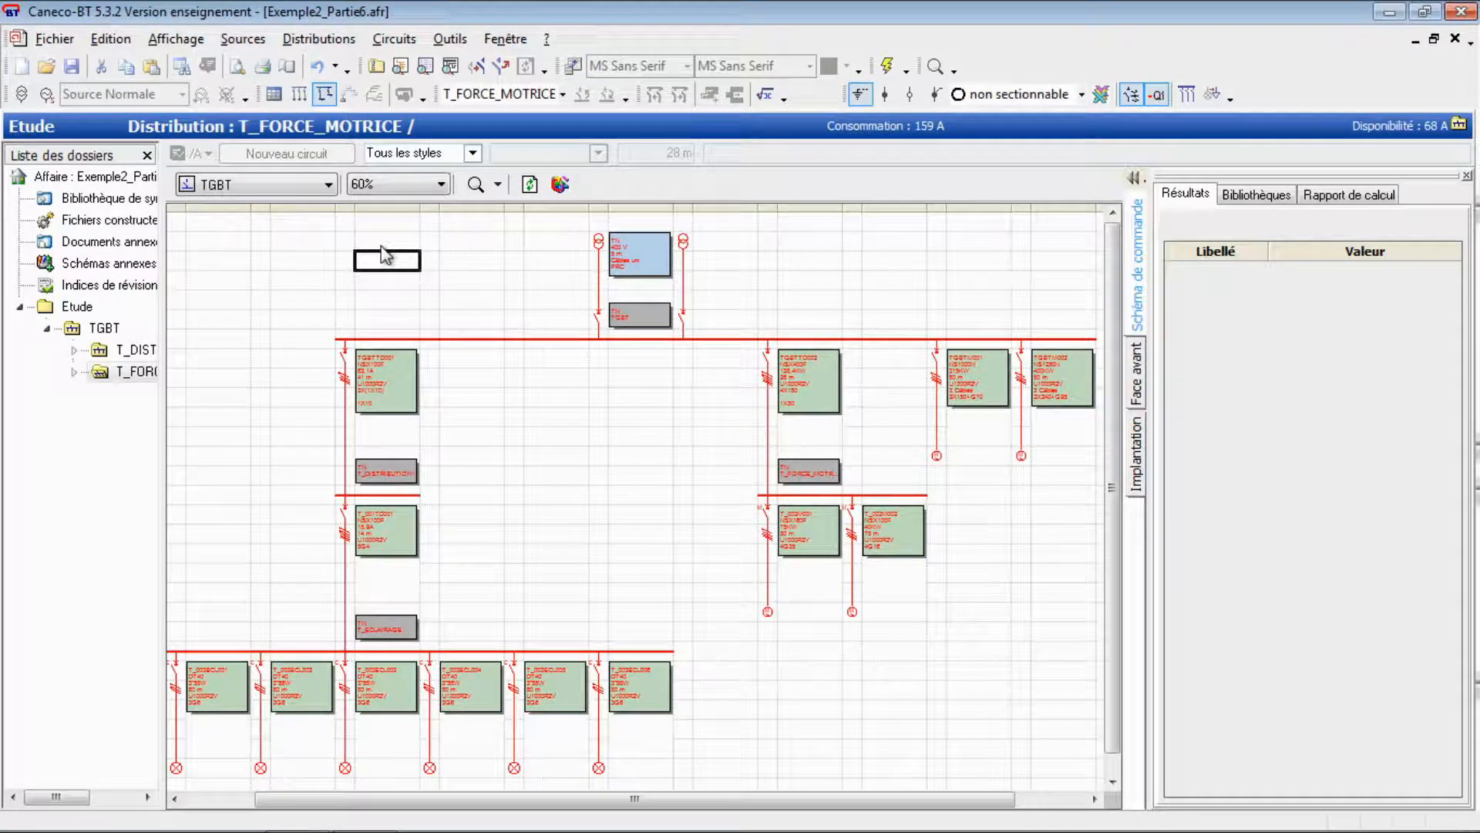
{"action": "left_click", "coordinate": [765, 94]}
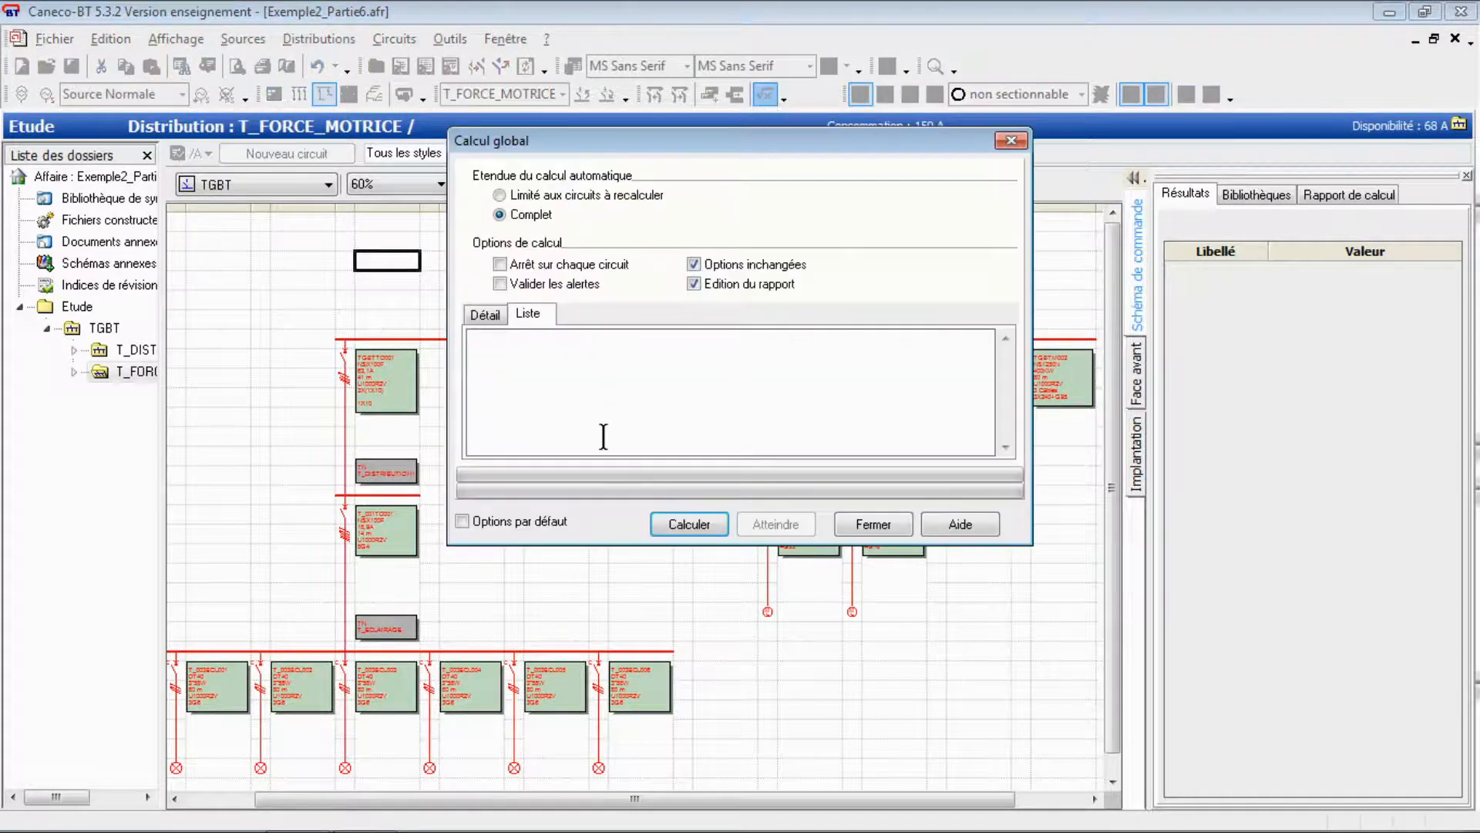
{"action": "left_click", "coordinate": [686, 525]}
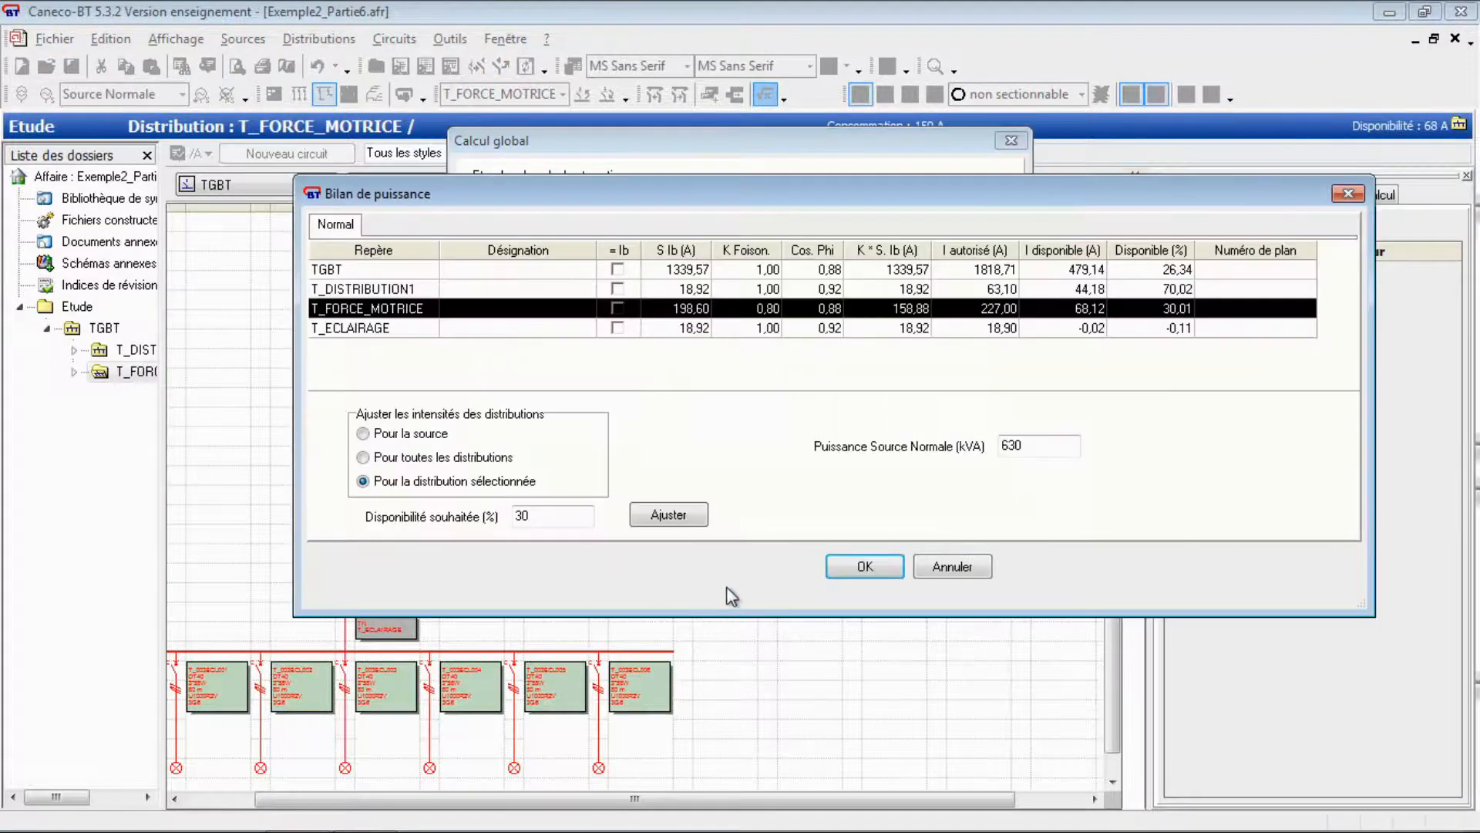
{"action": "left_click", "coordinate": [856, 567]}
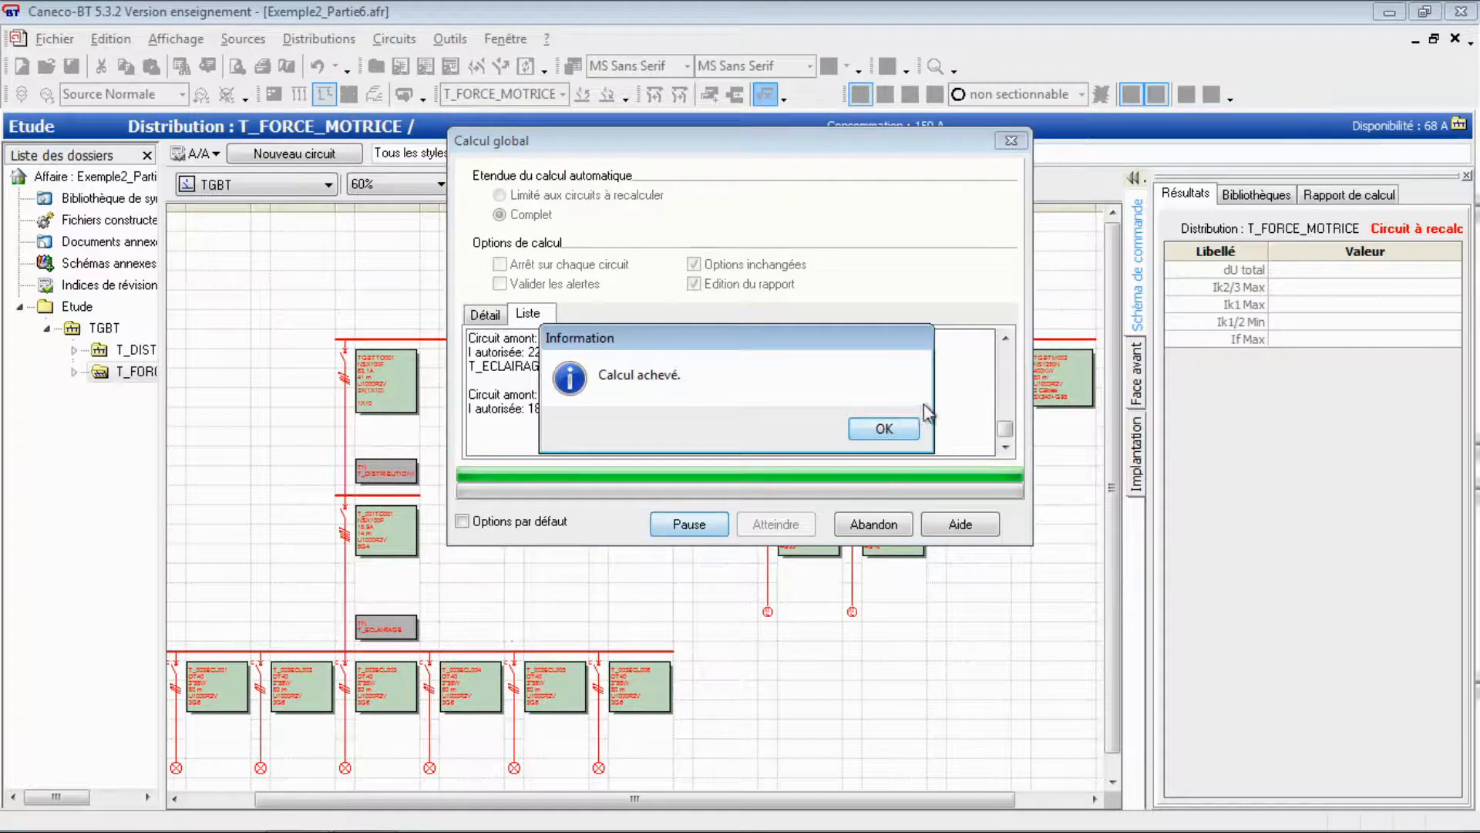
{"action": "left_click", "coordinate": [886, 429]}
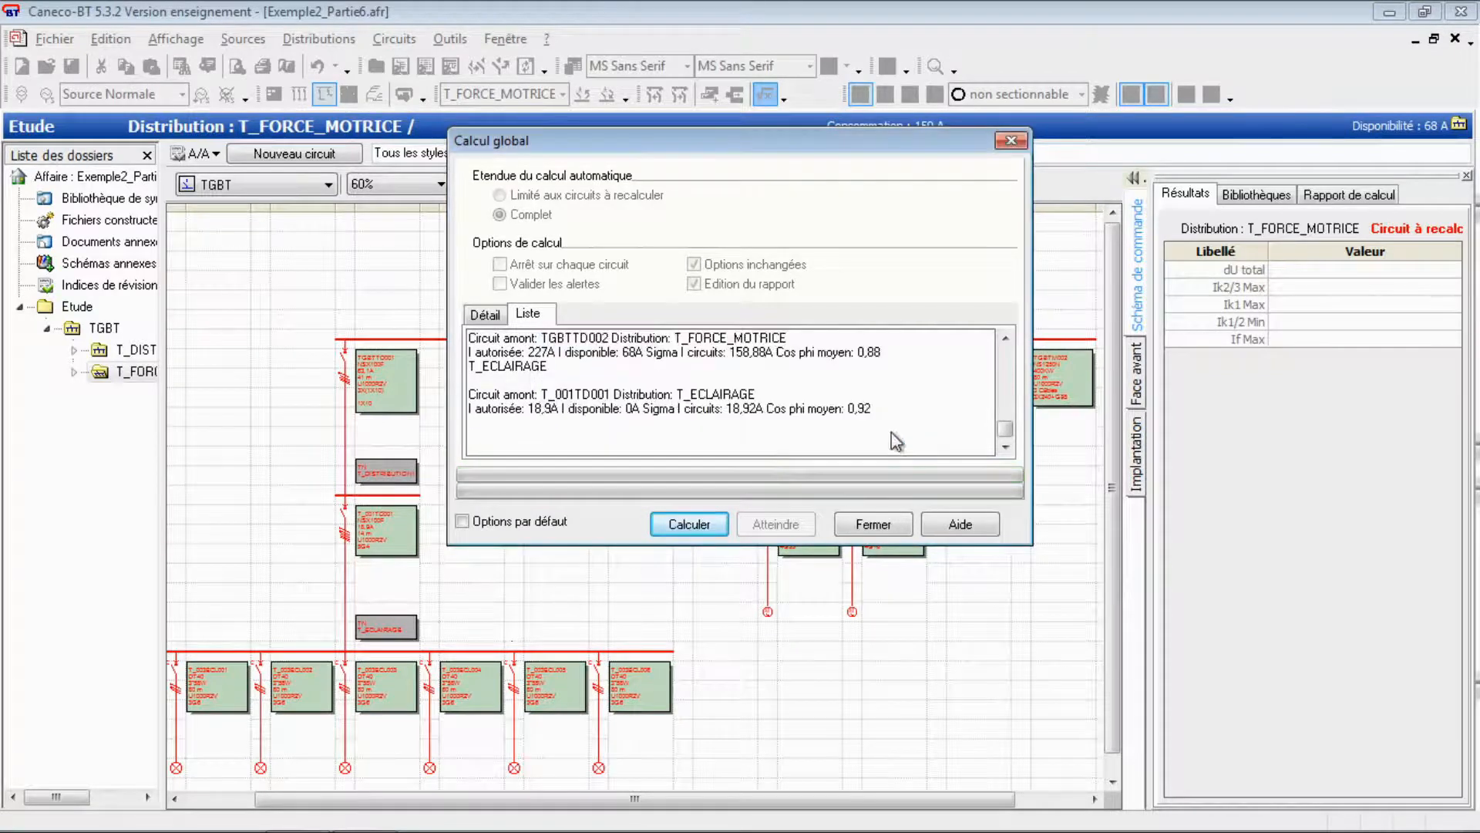
{"action": "left_click", "coordinate": [875, 528]}
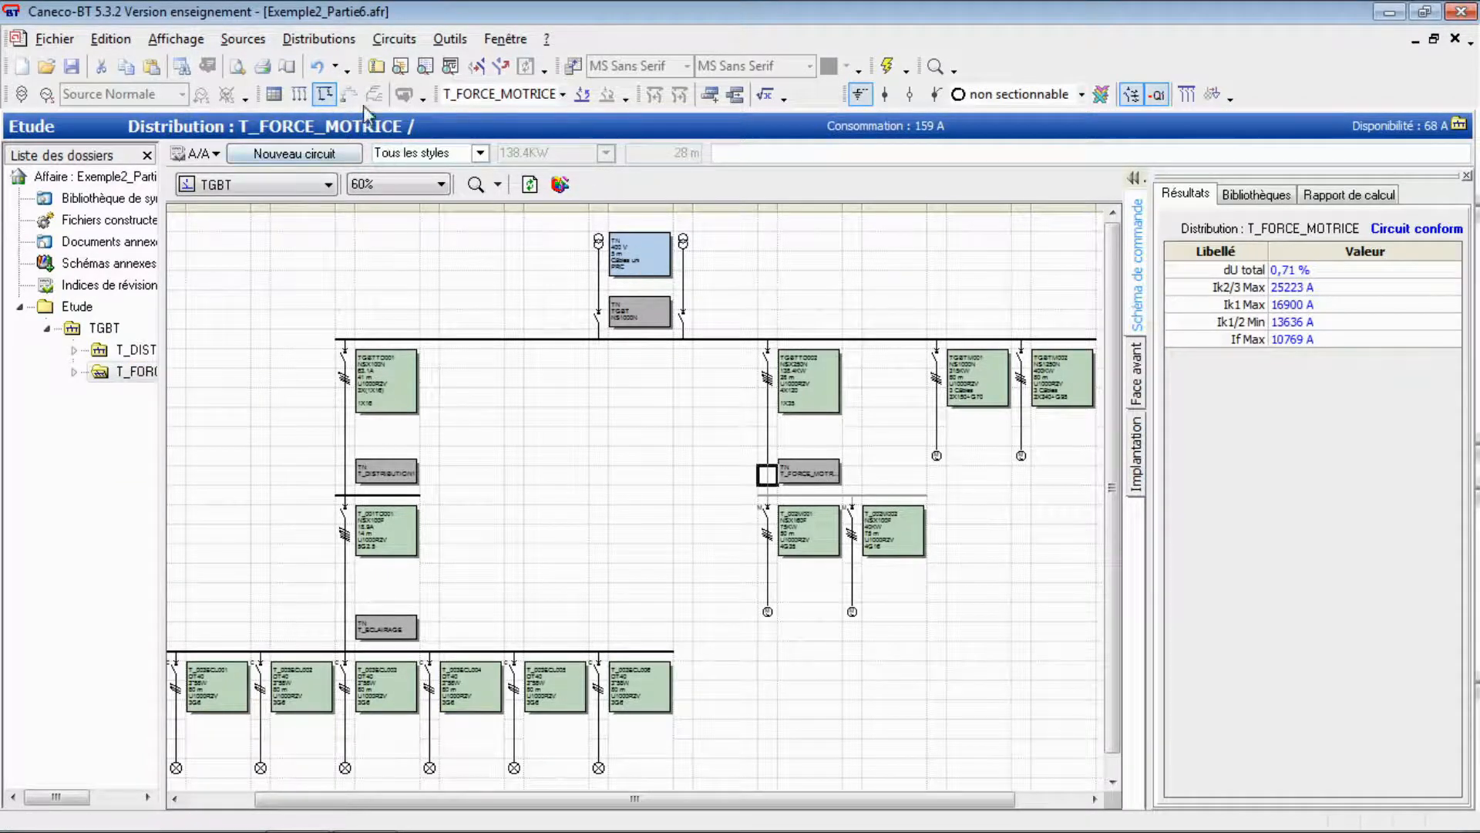
- Review the source's properties in the general single-line diagram to check its power rating and conductors
{"action": "left_click", "coordinate": [297, 94]}
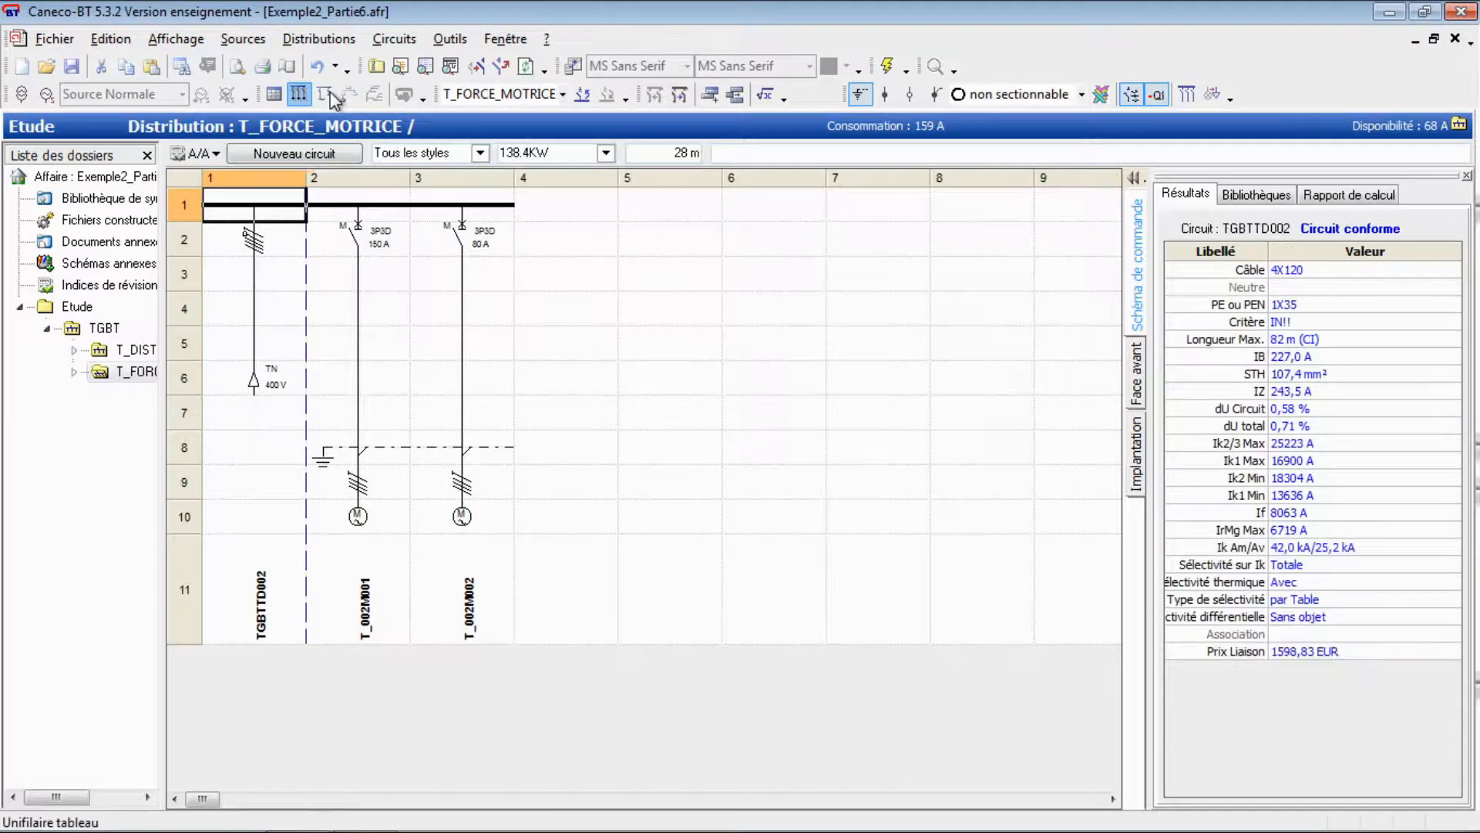
{"action": "left_click", "coordinate": [330, 96]}
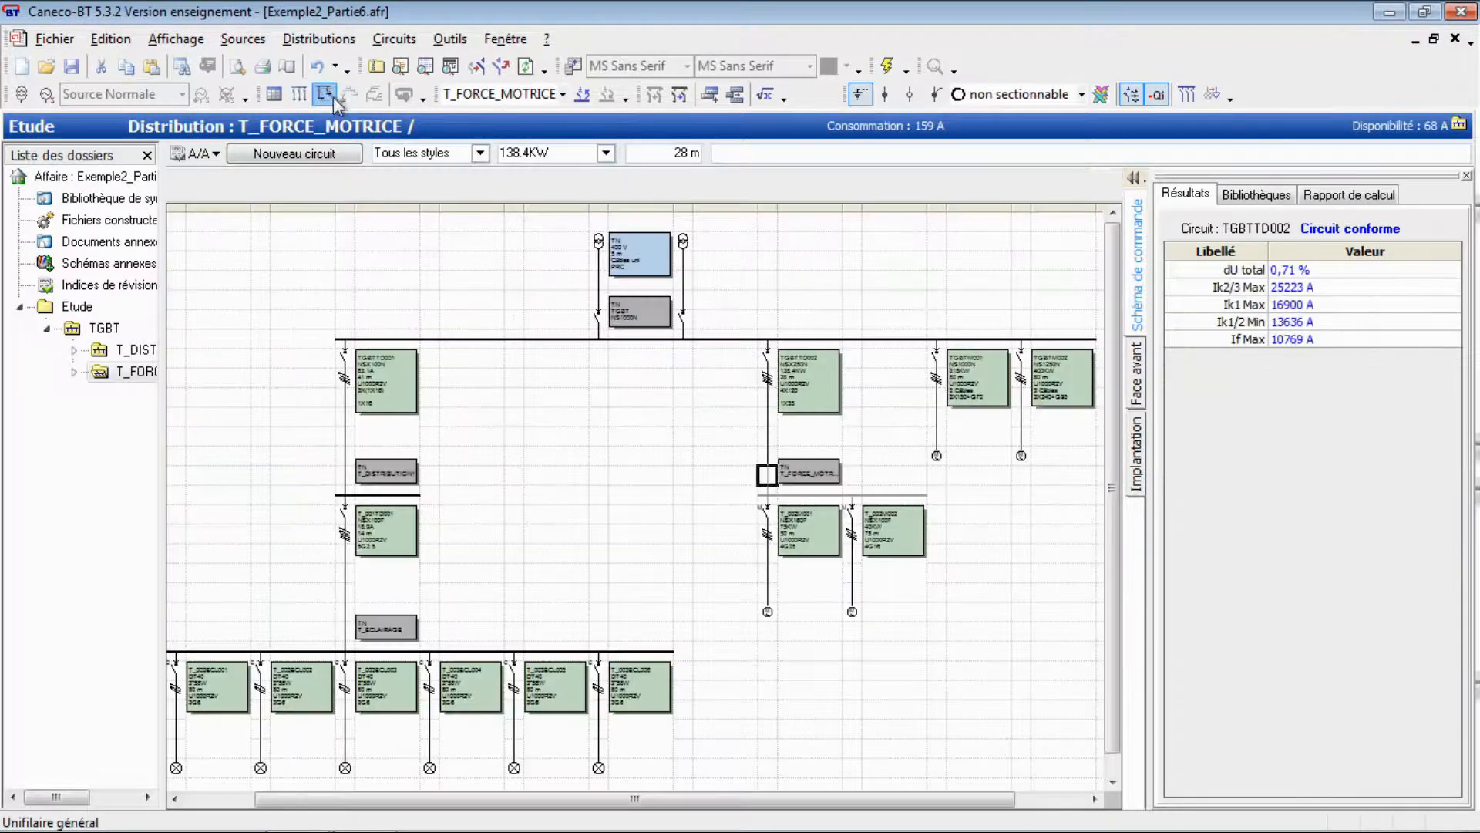
{"action": "left_click", "coordinate": [599, 242]}
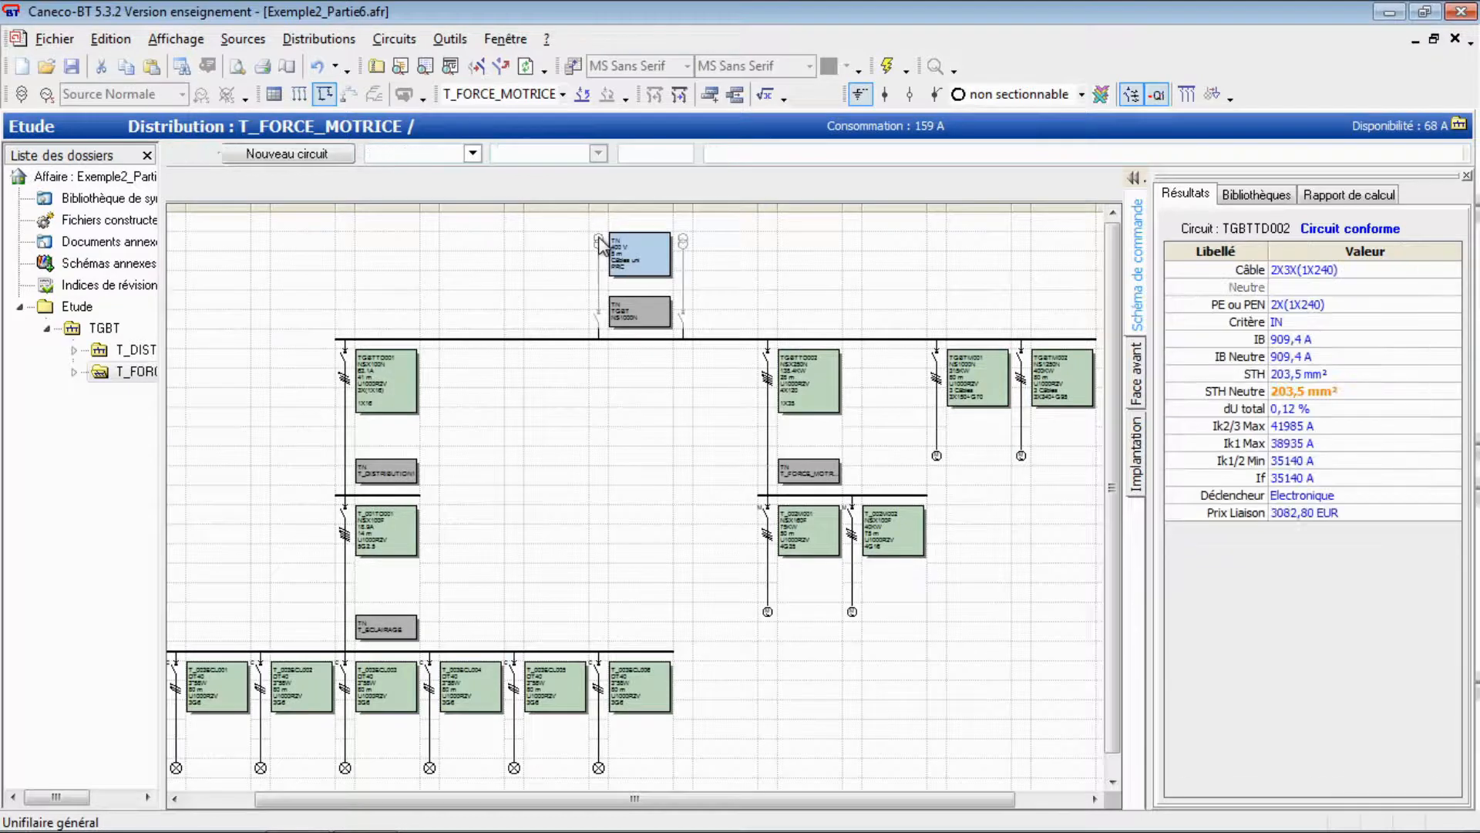
{"action": "double_click", "coordinate": [599, 241]}
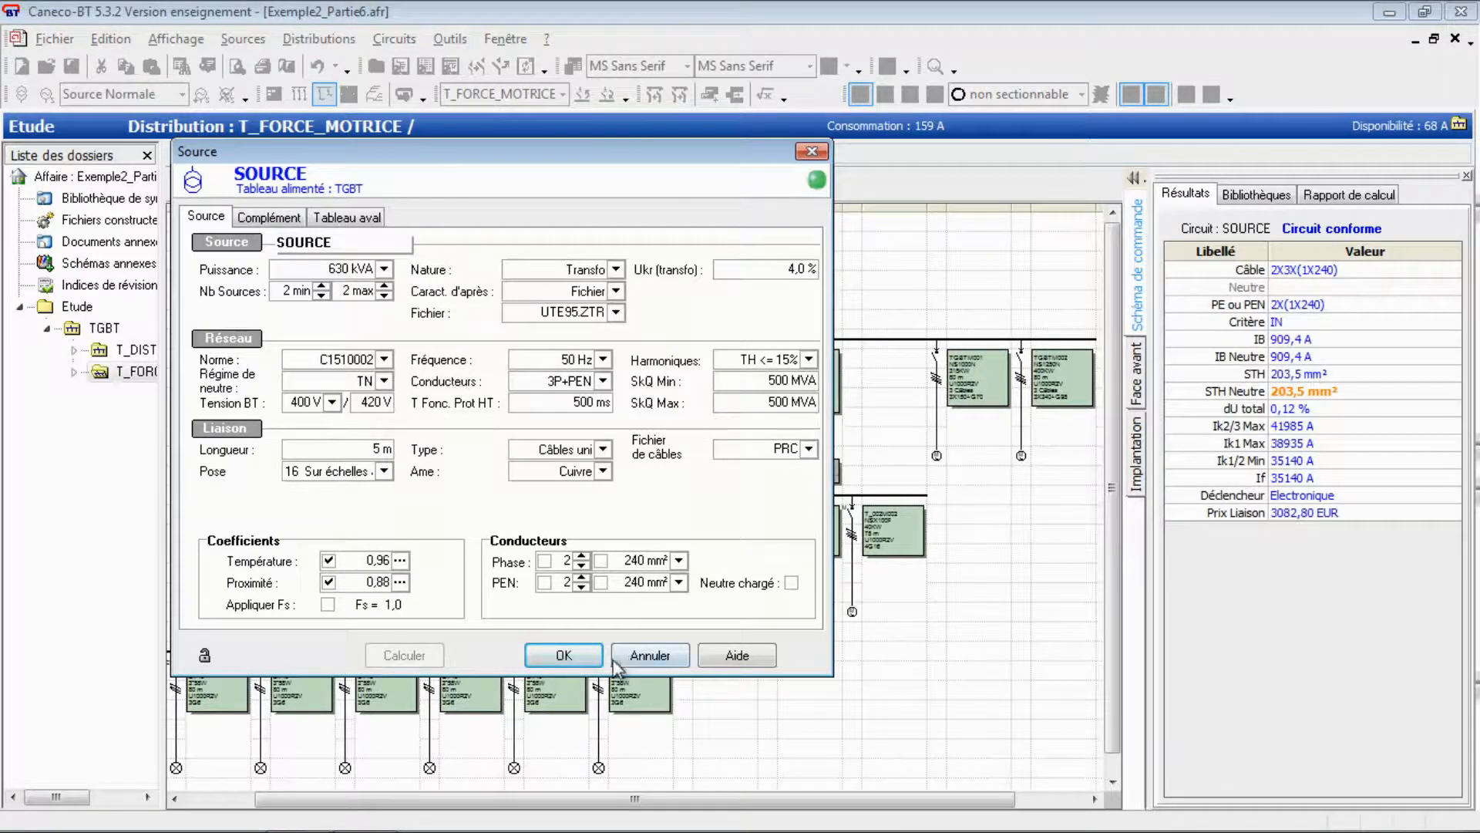
{"action": "left_click", "coordinate": [584, 659]}
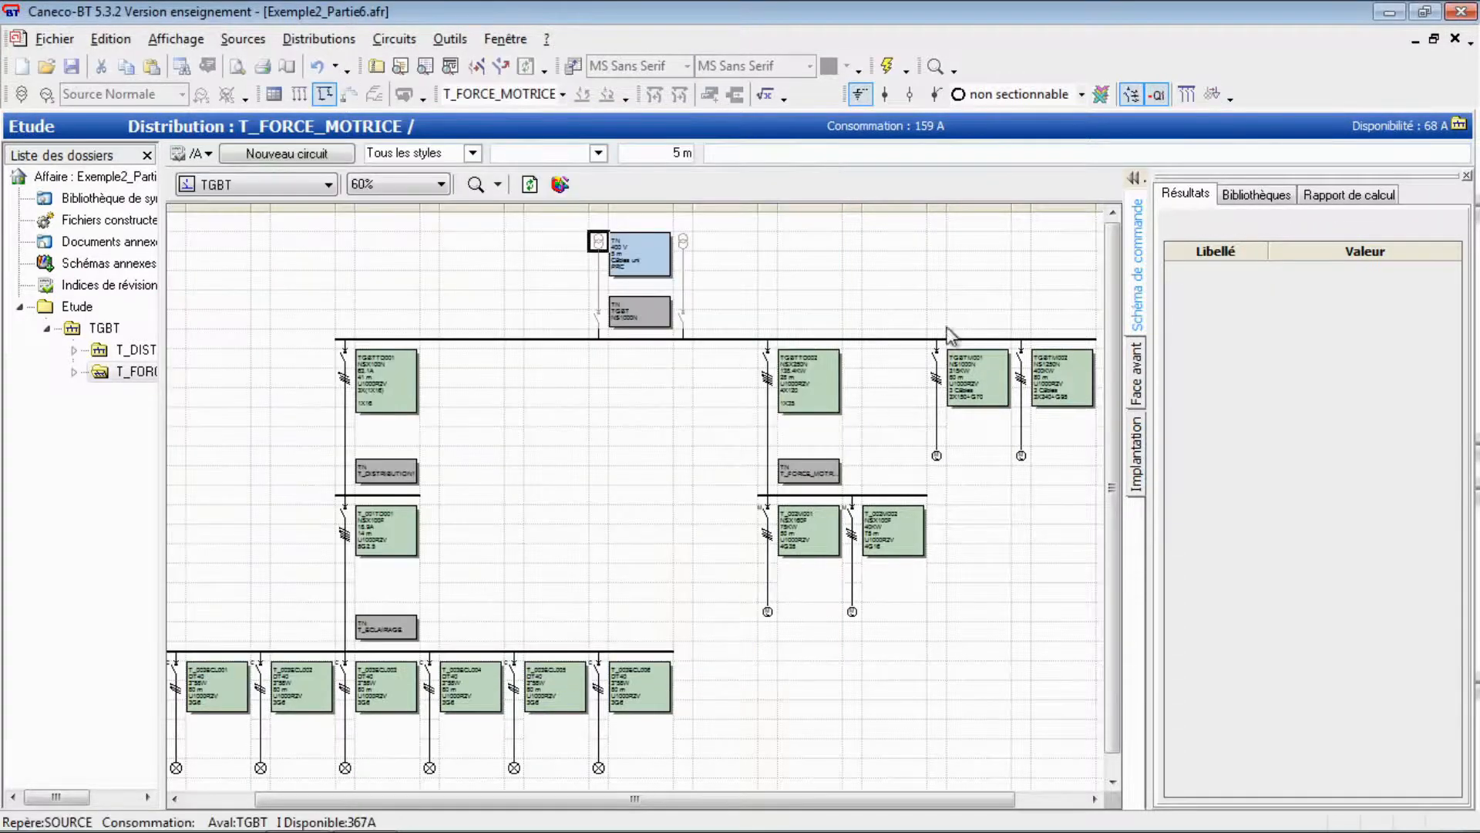
- Check the available current on the TGBT, T_DISTRIBUTION1, T_ECLAIRAGE and T_FORCE_MOTRICE busbars in turn
{"action": "left_click", "coordinate": [506, 340]}
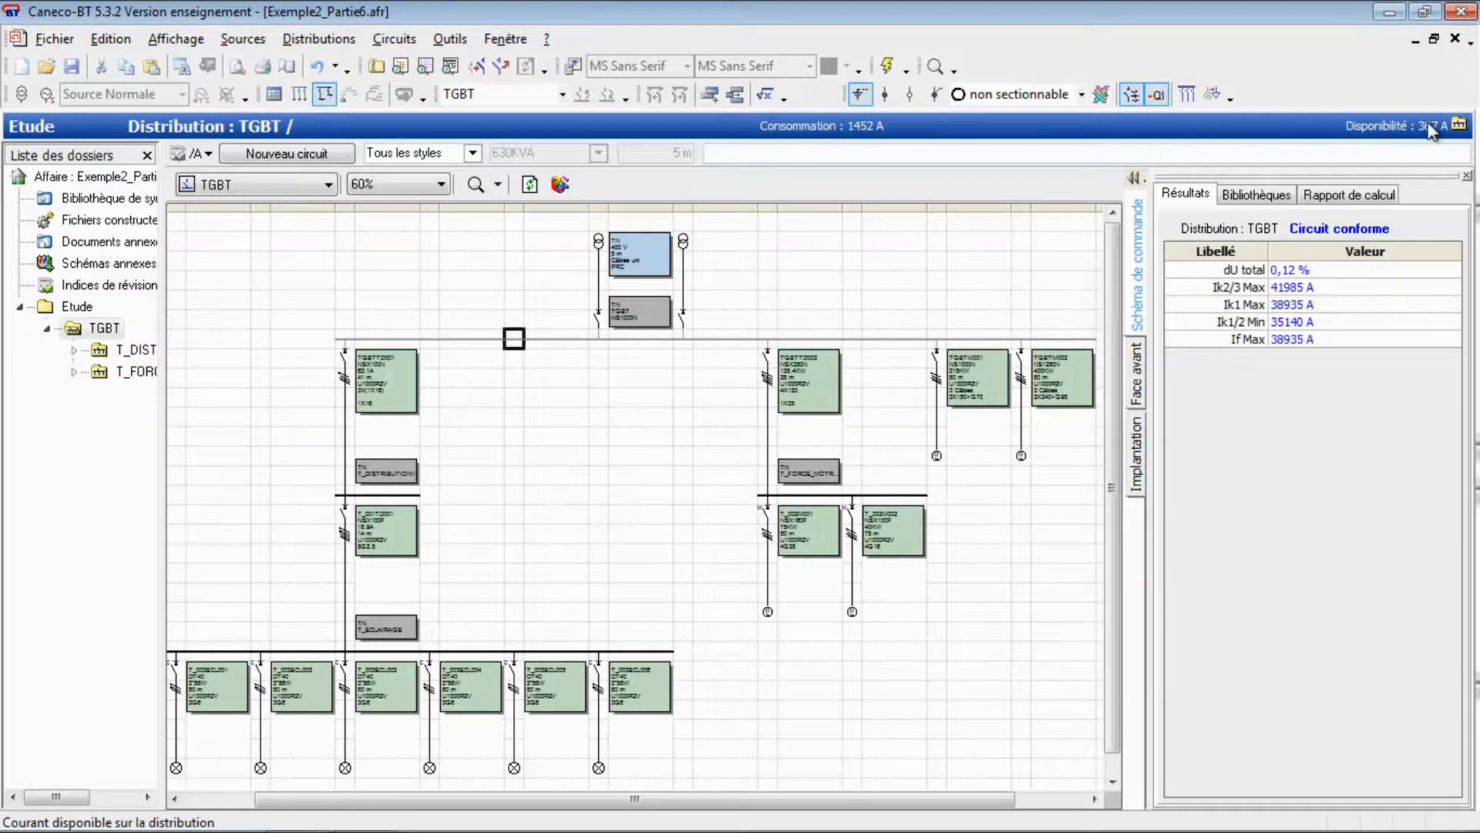
{"action": "left_click", "coordinate": [369, 497]}
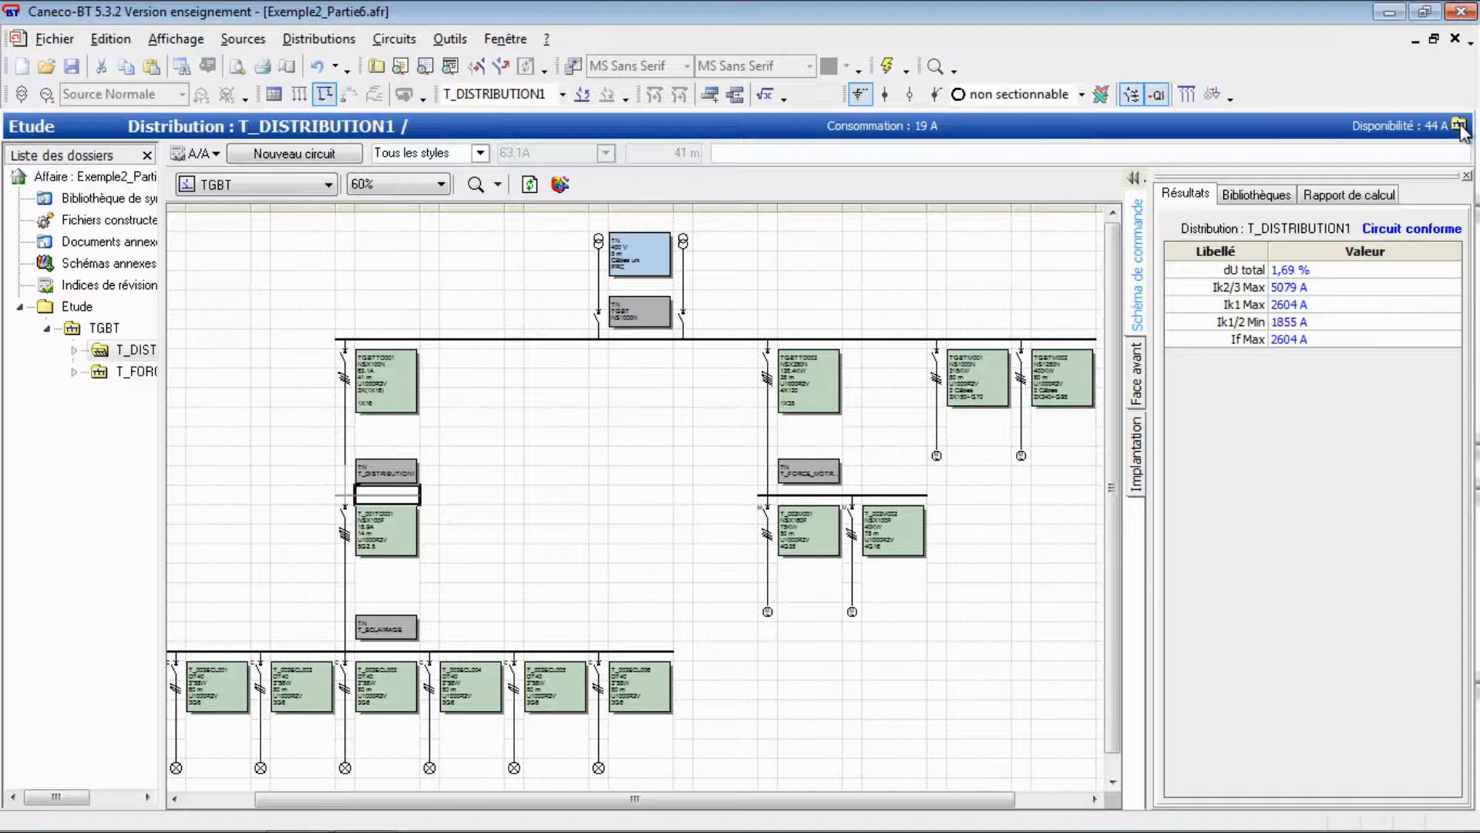
{"action": "left_click", "coordinate": [371, 651]}
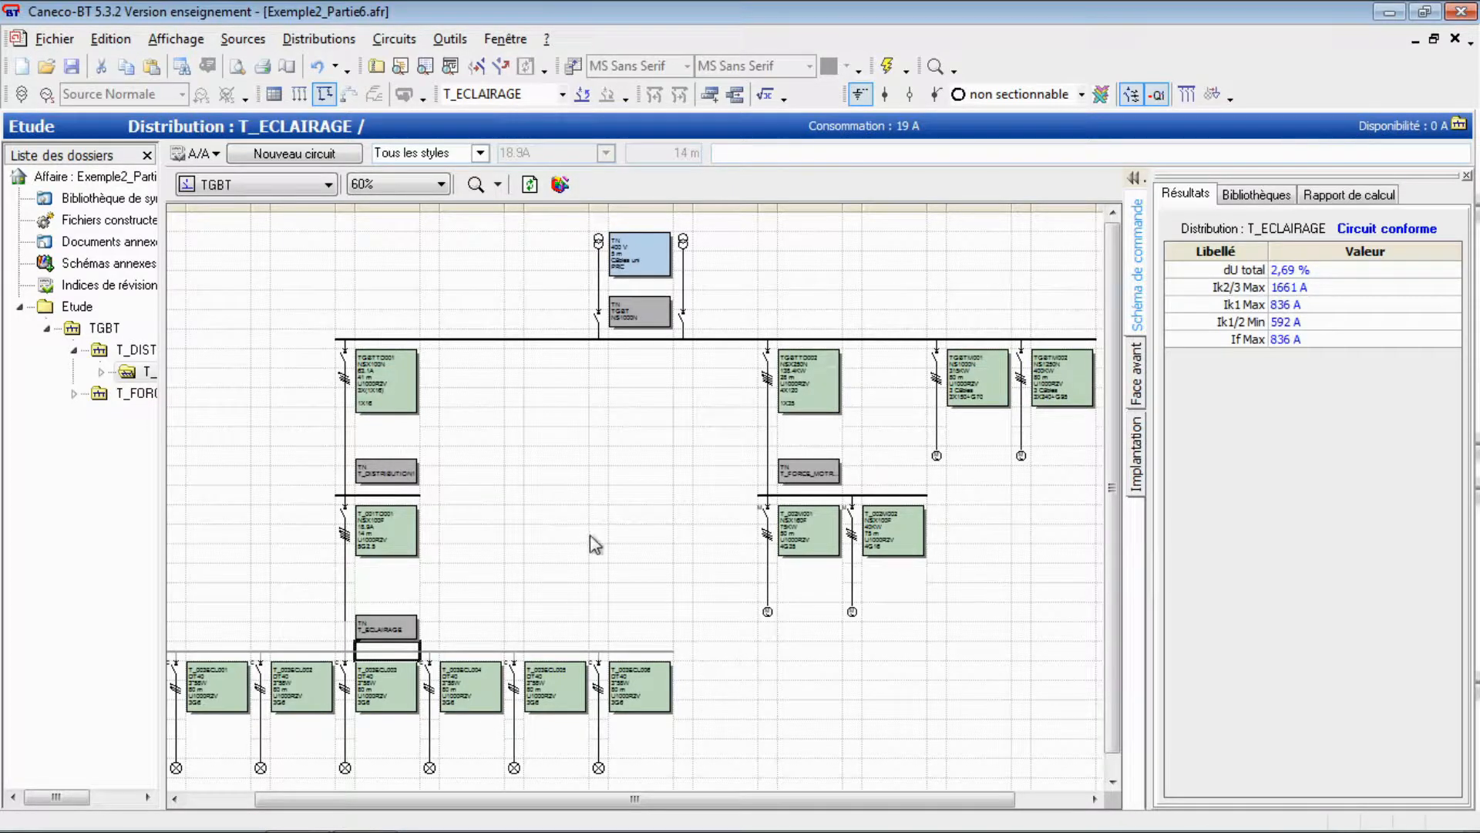
{"action": "left_click", "coordinate": [851, 498]}
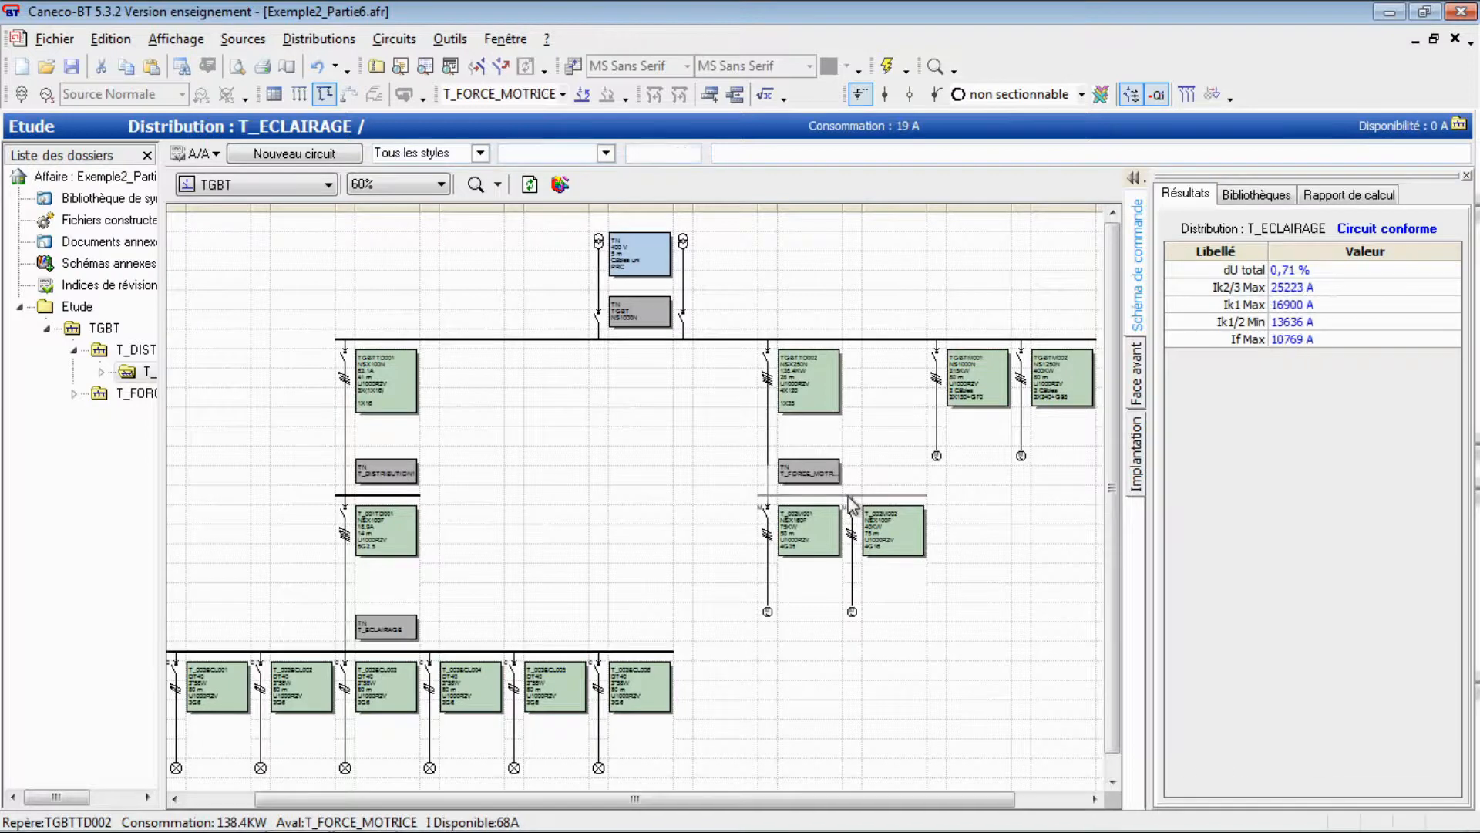